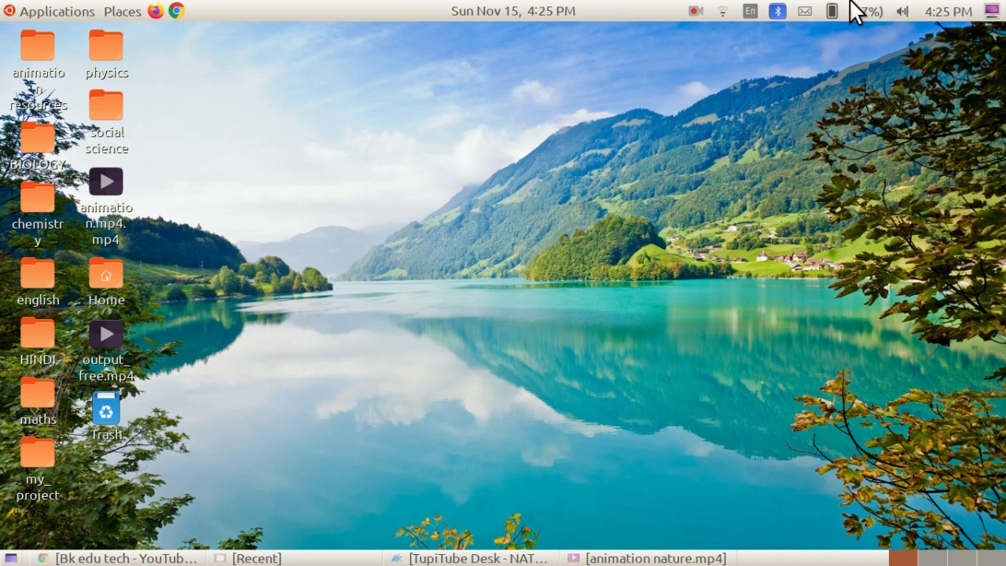
Step: Open the "animation nature.mp4" video, play it in full screen, and close it
left_click(649, 558)
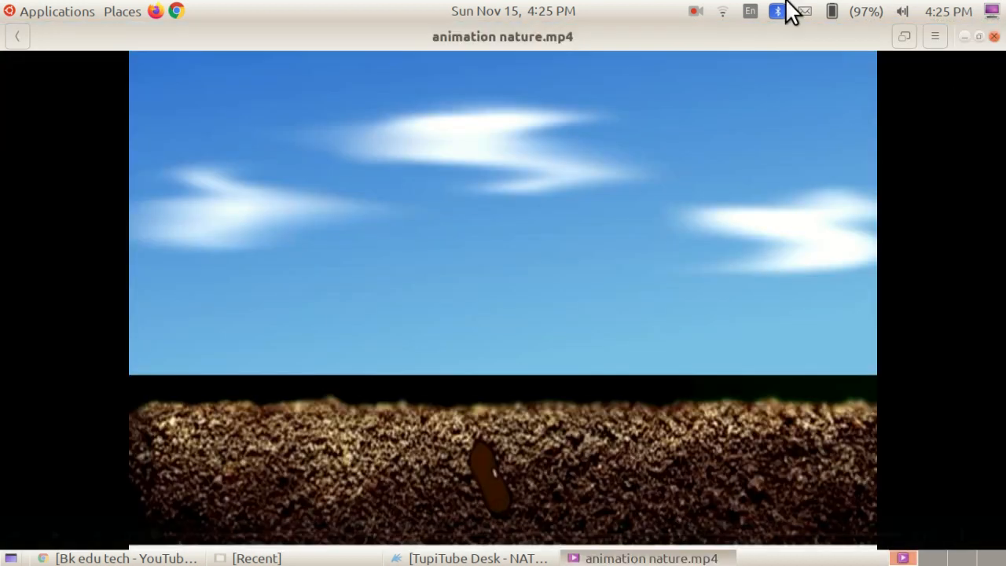
left_click(902, 37)
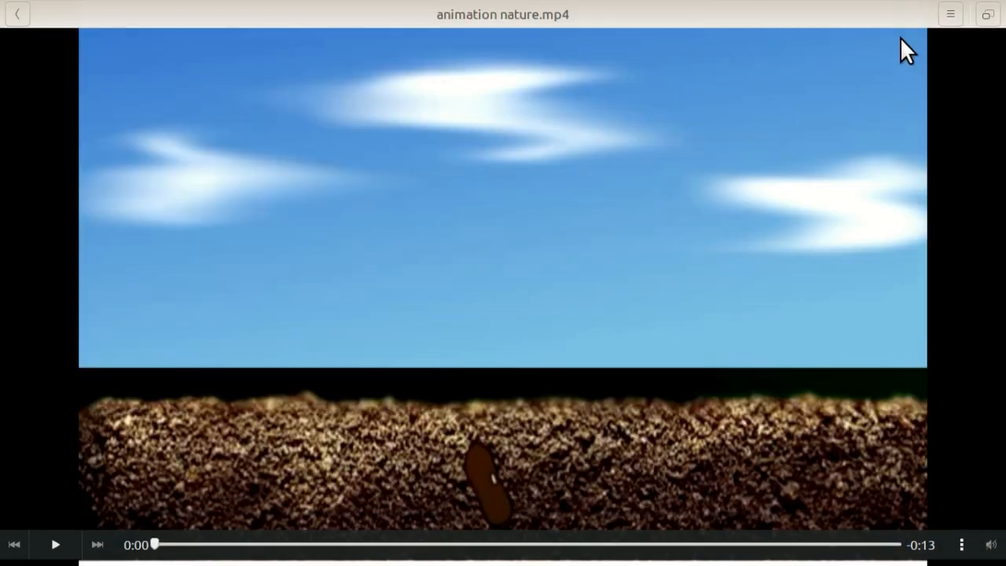
left_click(55, 552)
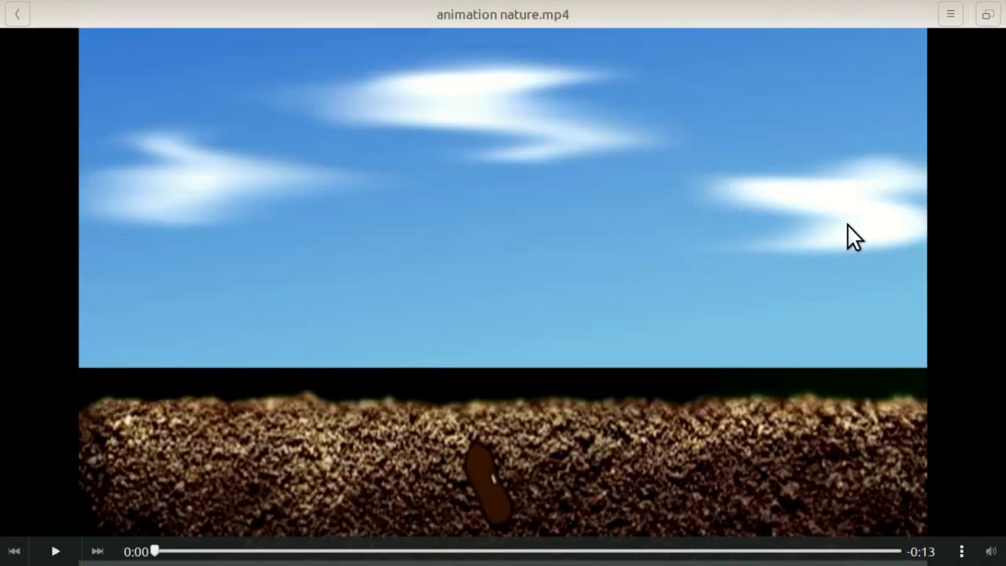
left_click(984, 16)
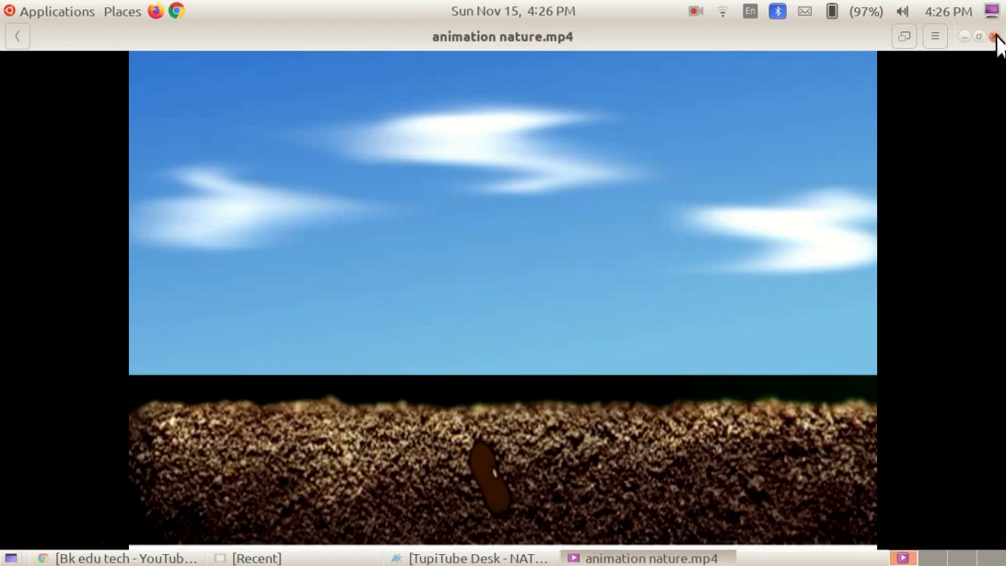
left_click(994, 37)
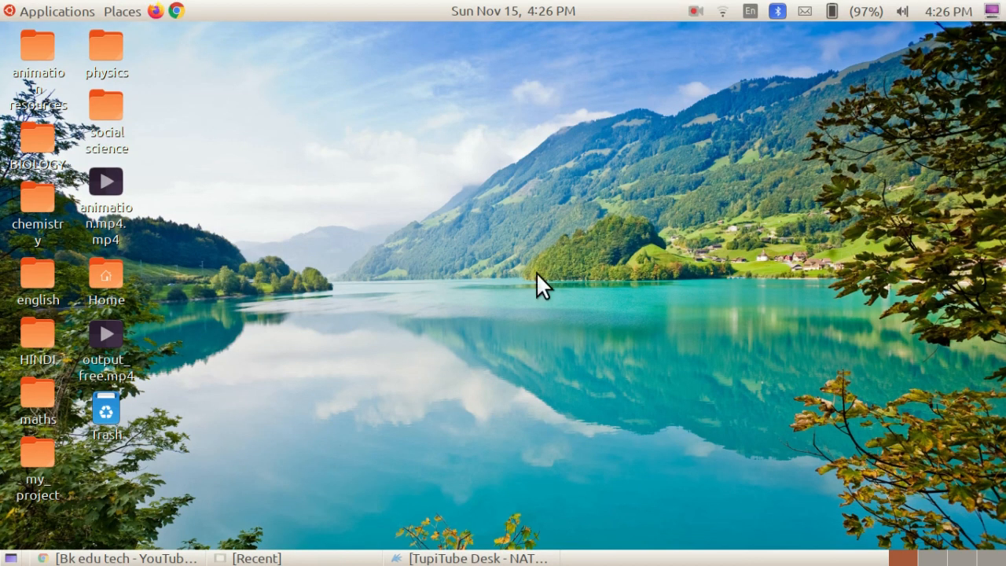
Step: Switch to TupiTube Desk and examine frames 1 to 15 of Scene 1, including the extent of its frame list
left_click(548, 558)
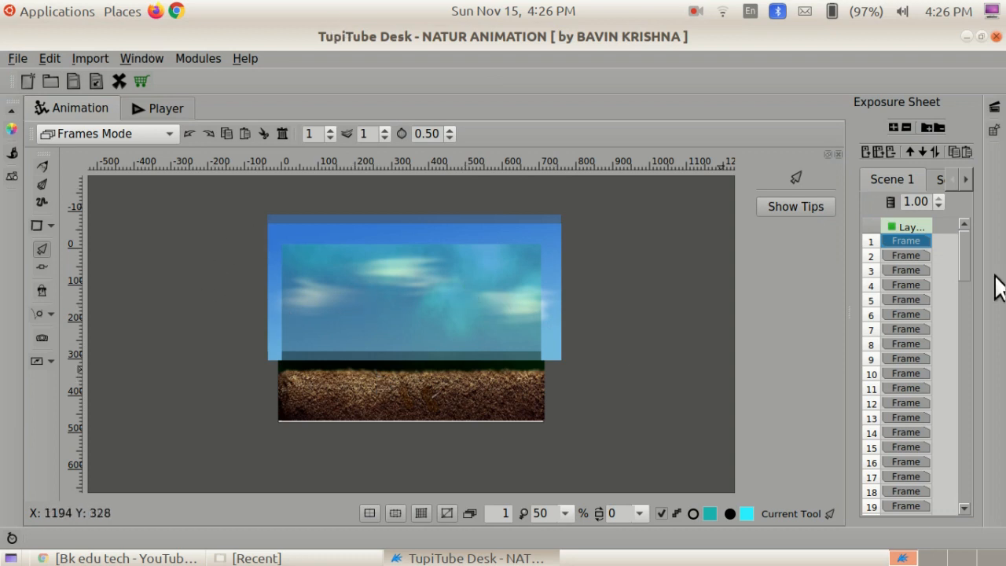
left_click(905, 259)
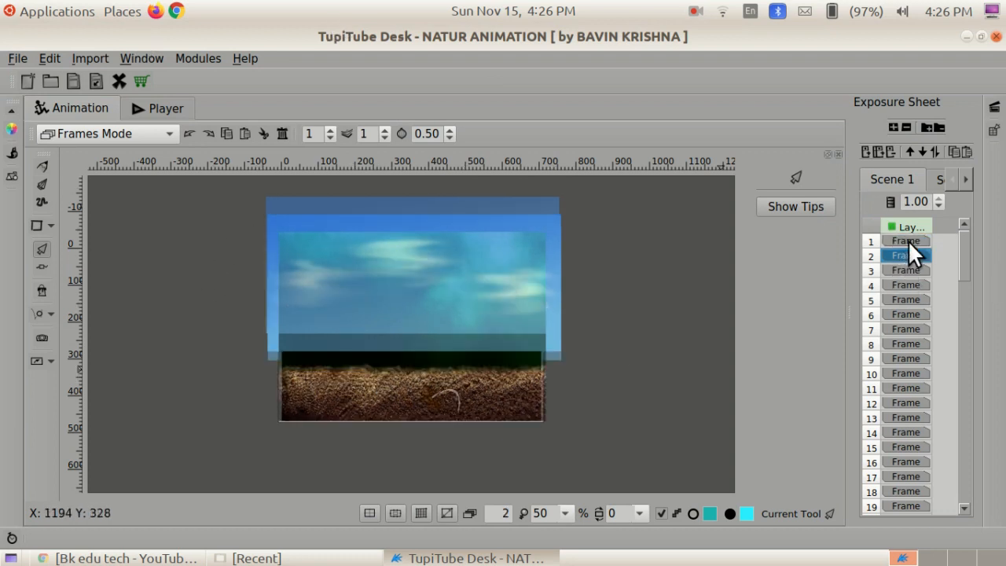
left_click(906, 241)
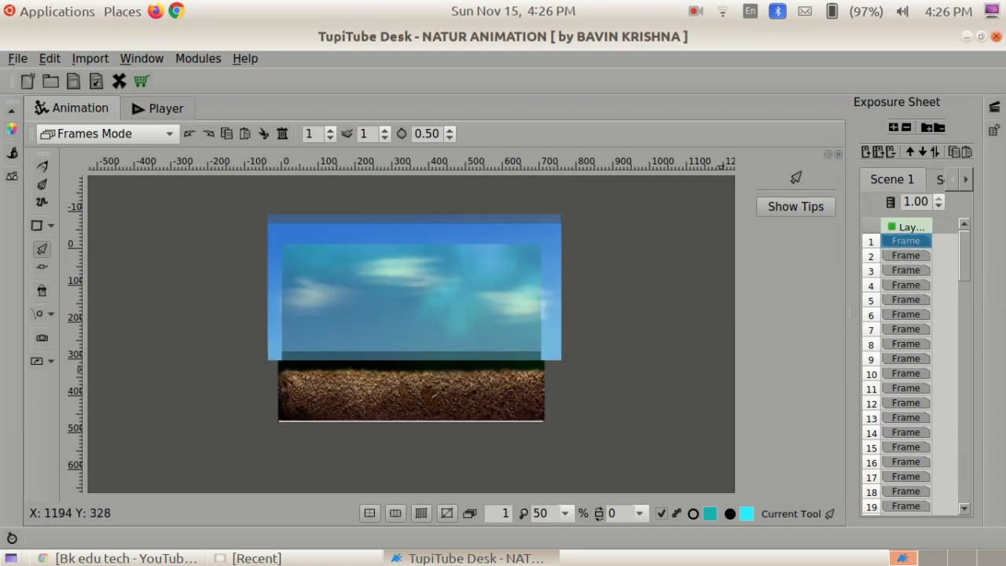
left_click(914, 255)
left_click(913, 272)
left_click(913, 281)
left_click(916, 301)
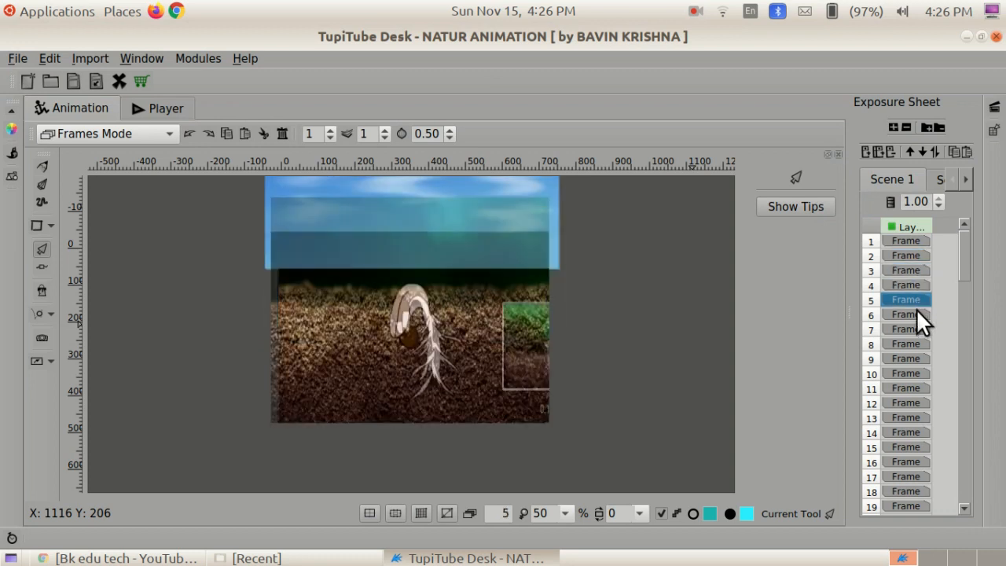
left_click(915, 314)
left_click(915, 326)
left_click(915, 344)
left_click(915, 360)
left_click(918, 374)
left_click(921, 390)
left_click(919, 403)
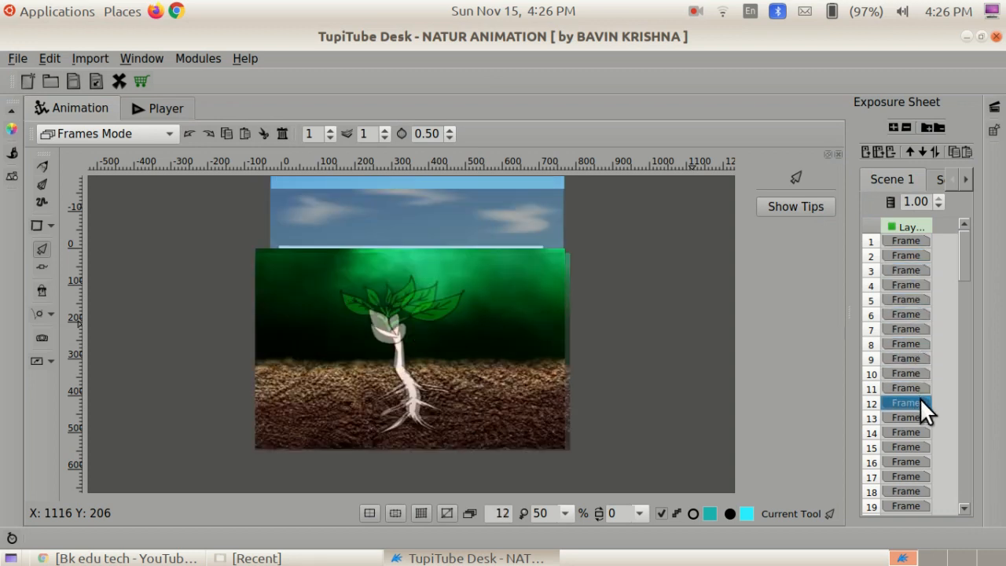
left_click(920, 417)
left_click(922, 432)
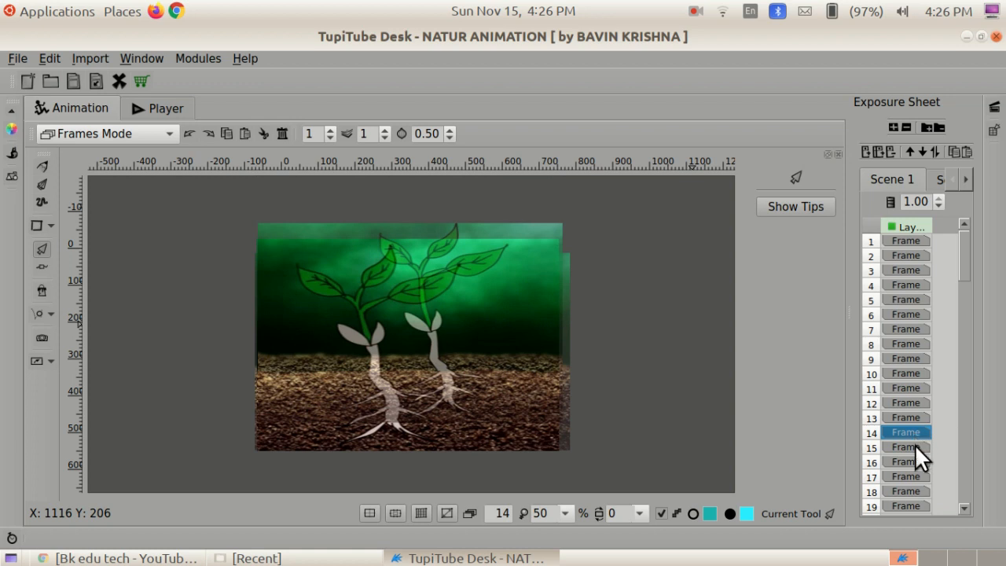
left_click(914, 447)
scroll(913, 445, "down", 4)
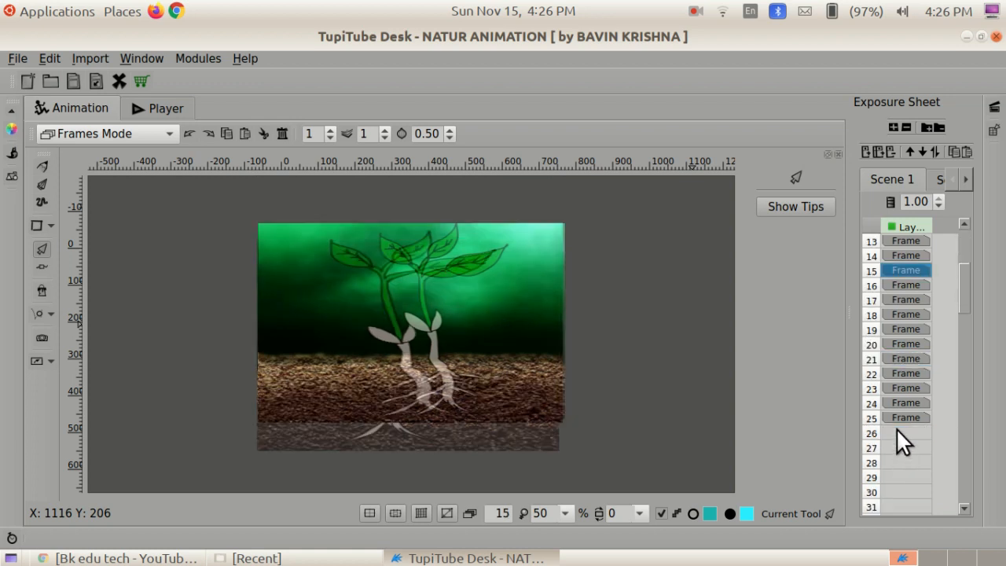
scroll(905, 412, "up", 4)
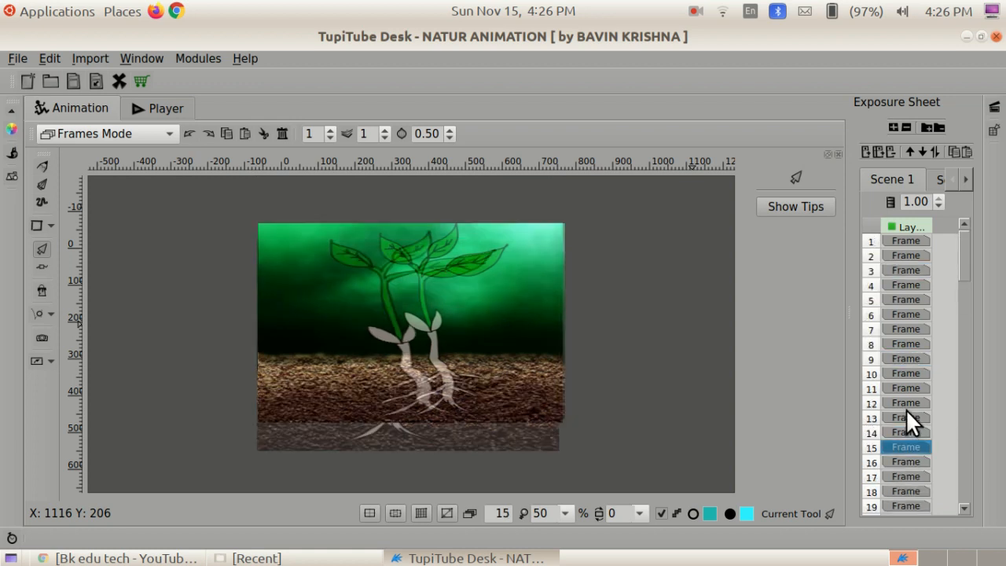
Step: Review the plant growth in Scene 1 again from frame 1 to frame 11, and return to frame 1
left_click(905, 241)
left_click(910, 255)
left_click(914, 270)
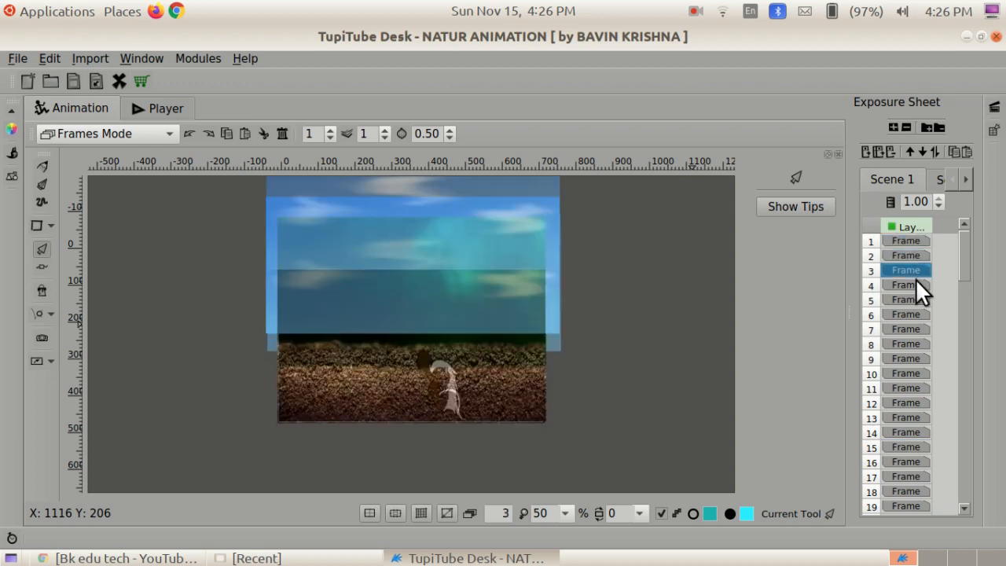
left_click(916, 283)
left_click(918, 299)
left_click(916, 315)
left_click(915, 329)
left_click(914, 344)
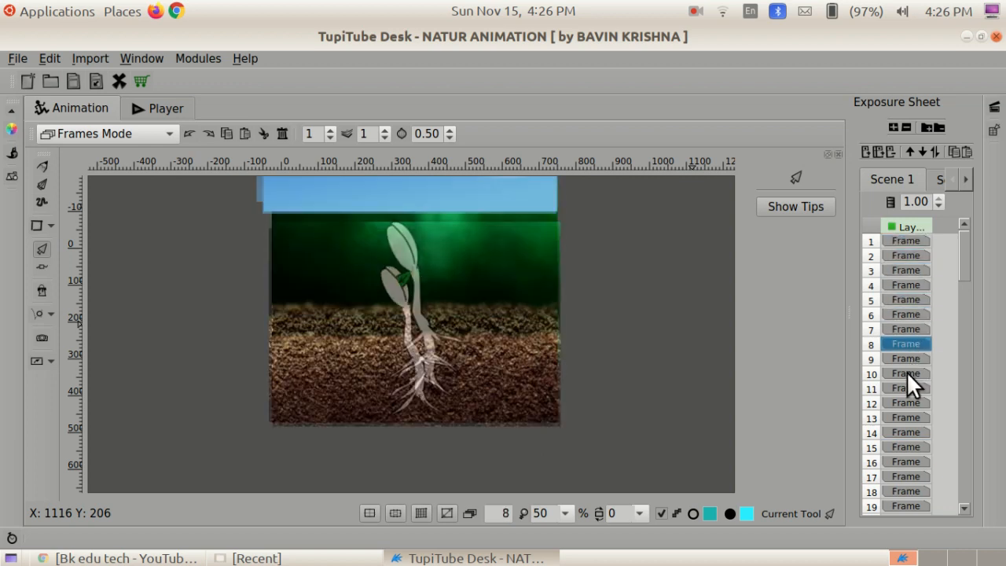
left_click(910, 358)
left_click(906, 373)
left_click(908, 388)
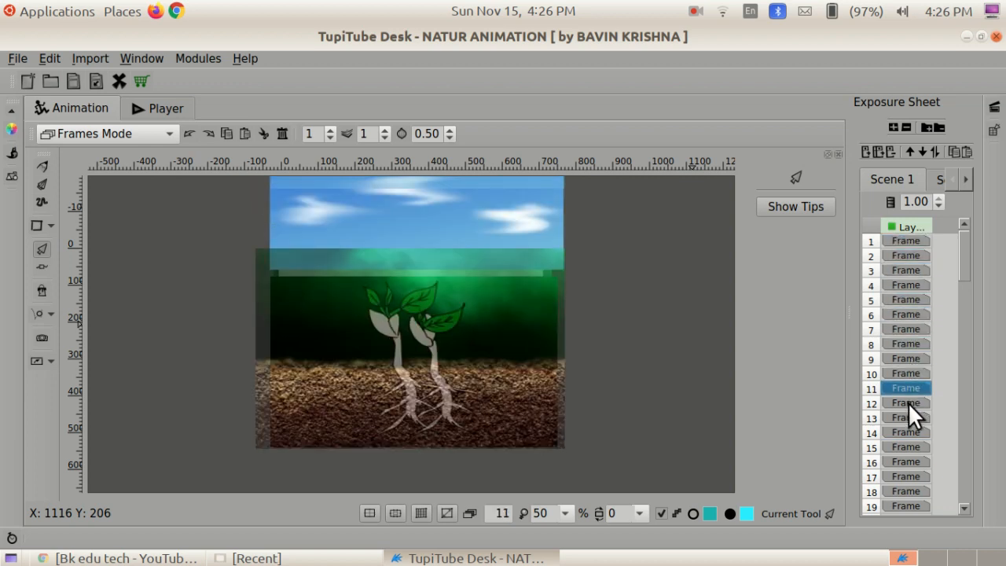
left_click(904, 239)
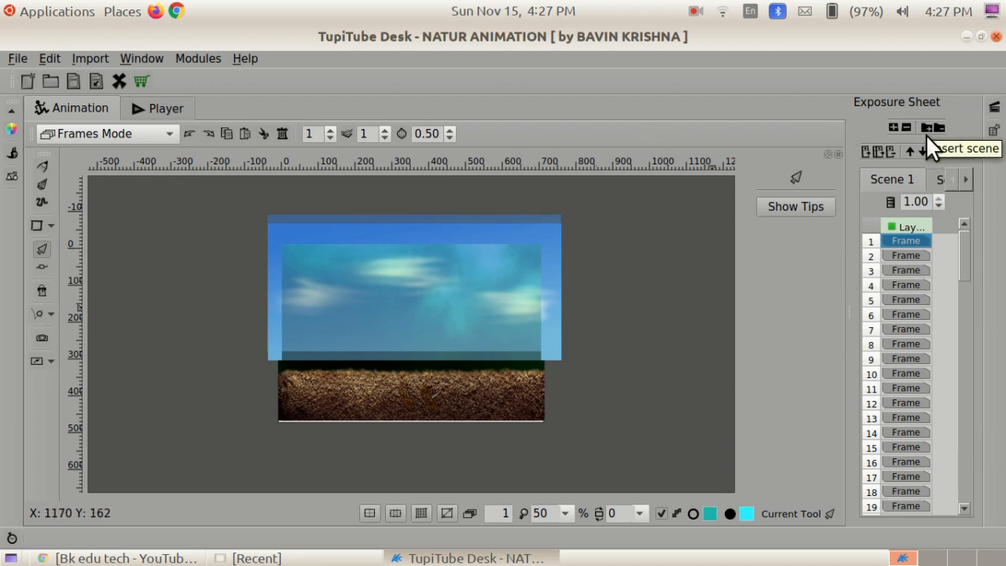
left_click(940, 179)
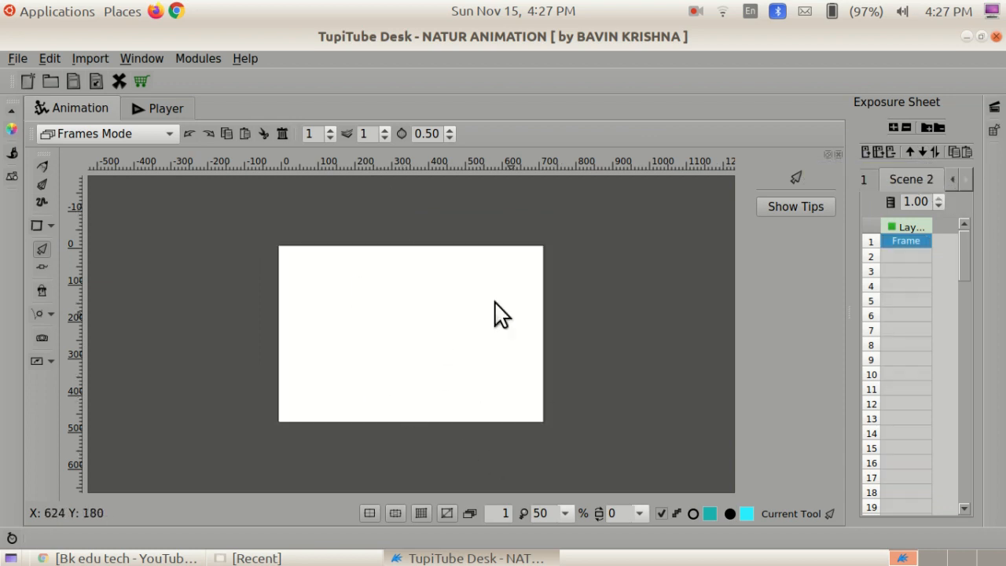
scroll(481, 302, "up", 2)
scroll(482, 305, "up", 1)
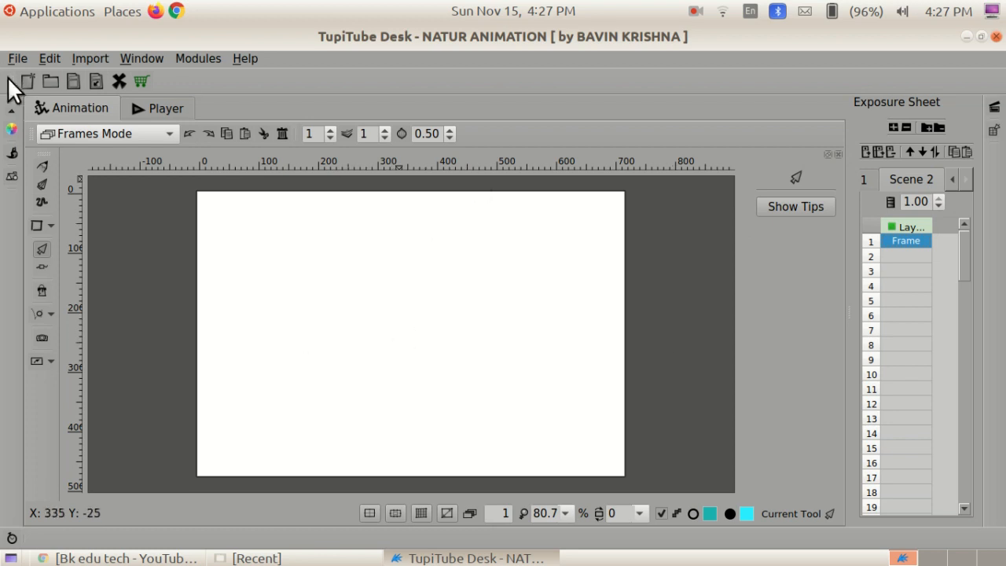
left_click(90, 58)
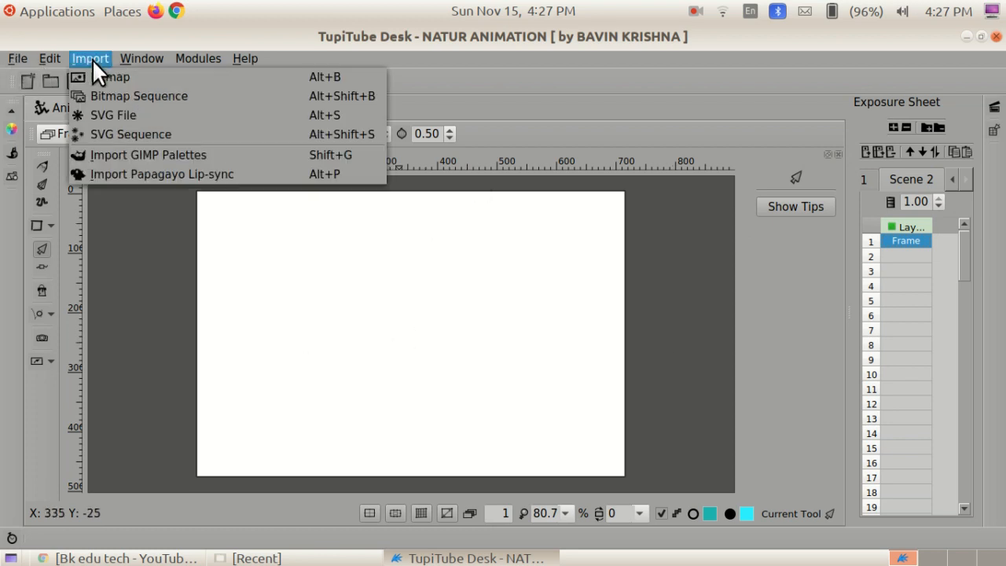
left_click(97, 76)
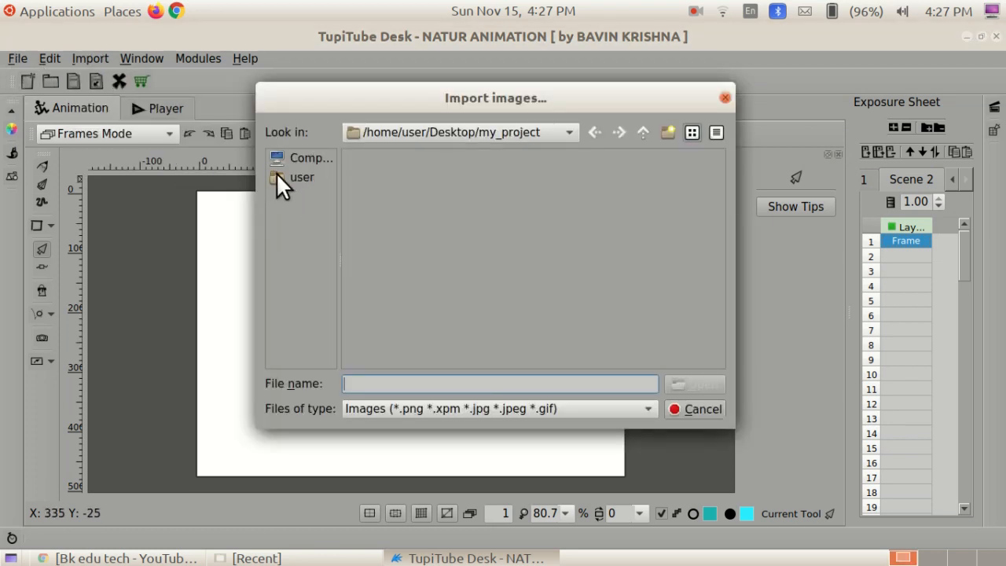
left_click(297, 176)
double_click(535, 326)
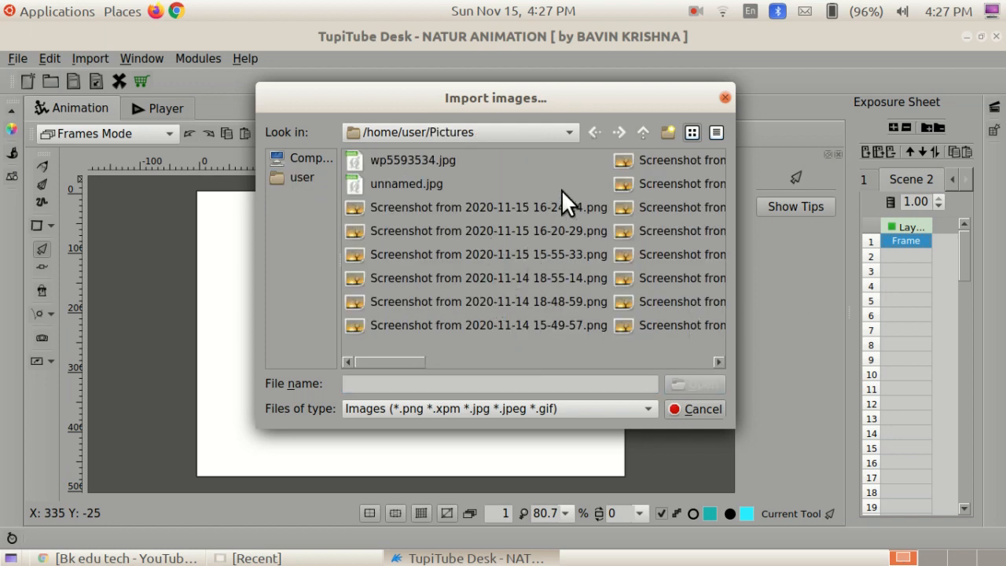
left_click(565, 253)
left_click(716, 386)
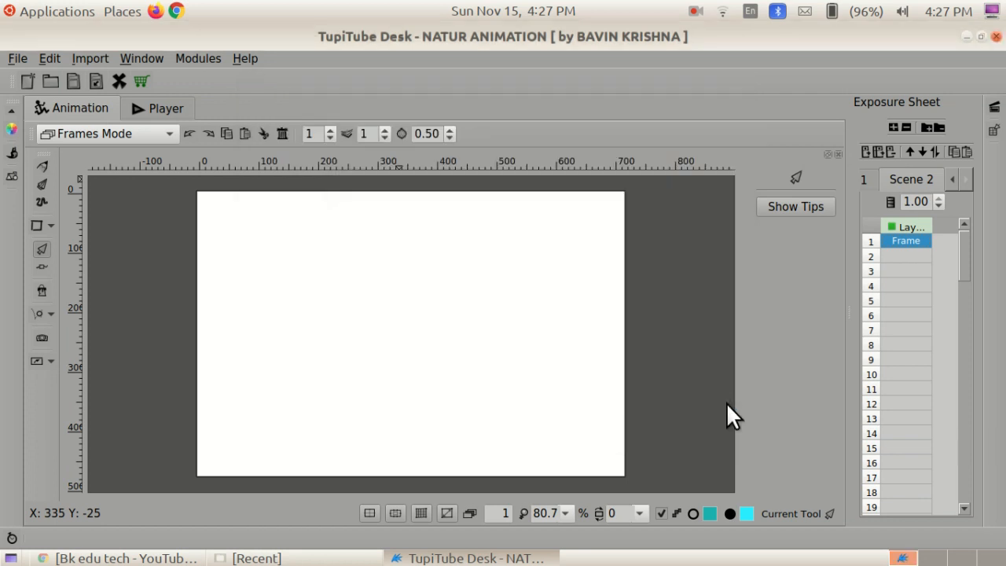
Step: Enlarge the "WELCOME TO NATURE" image to cover the whole canvas, at a scale of about 1.55 by 1.61
left_click(355, 355)
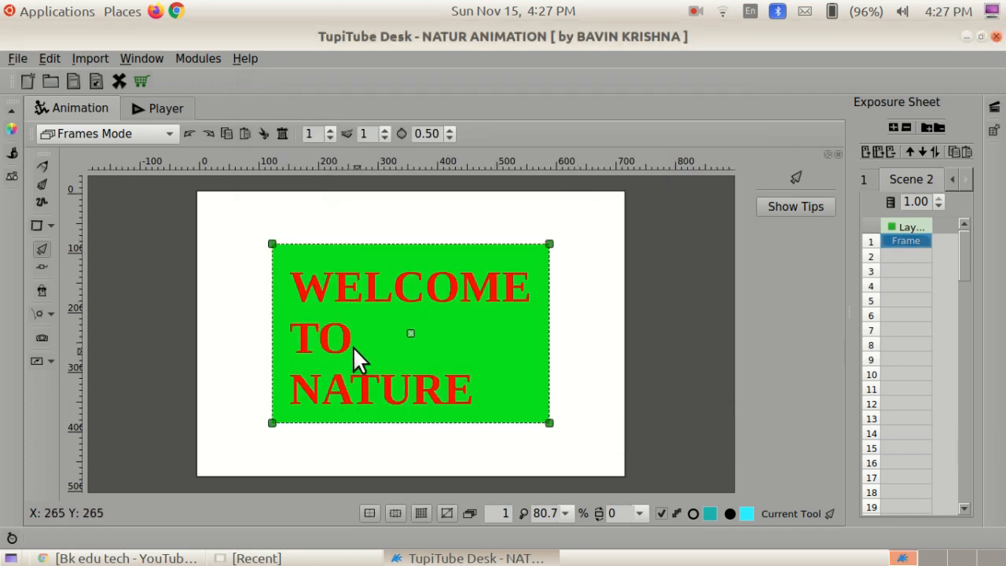
left_click_drag(549, 470, 627, 525)
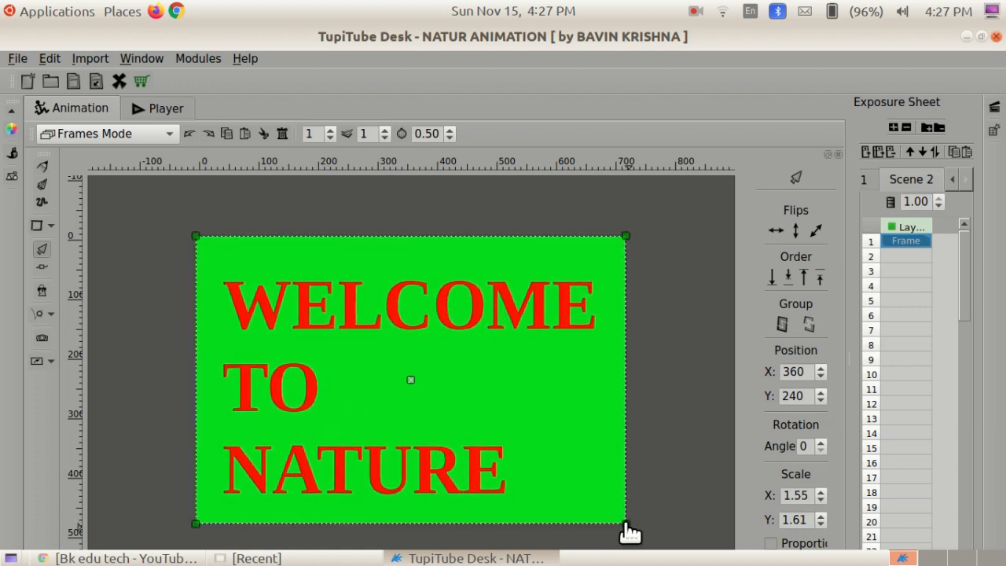
left_click(665, 431)
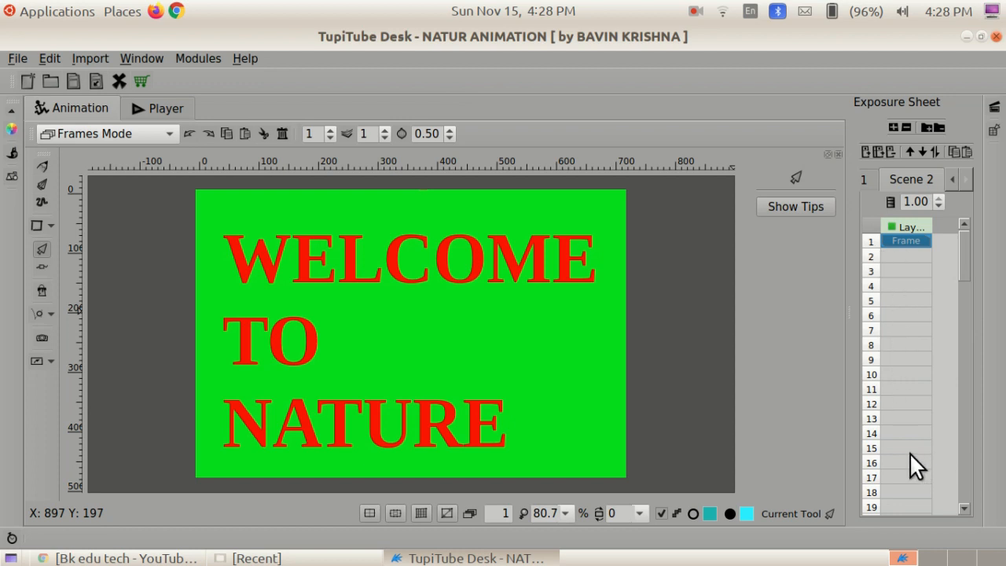
Step: Extend the "WELCOME TO NATURE" frame of Scene 2 through frame 30
left_click(878, 150)
left_click(878, 150)
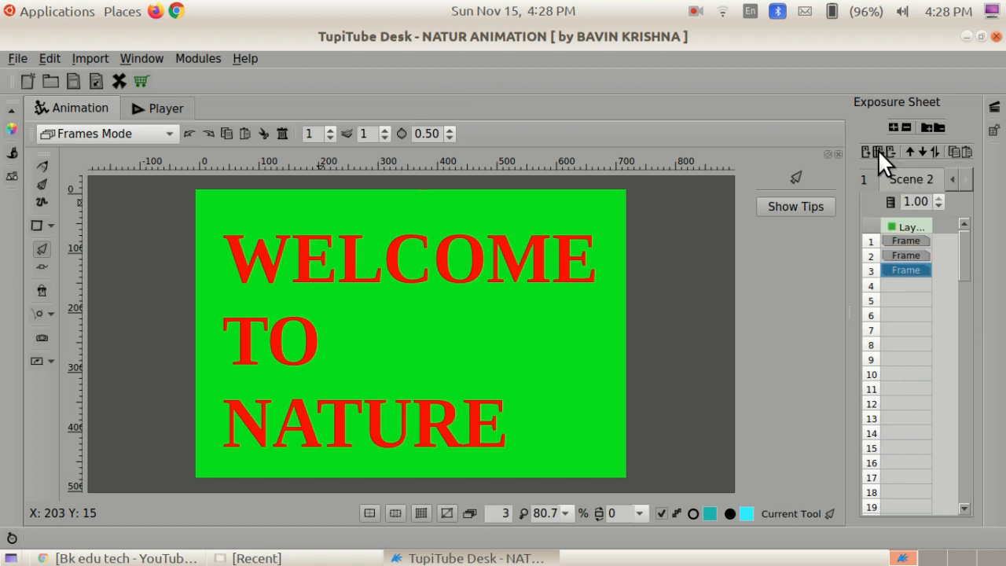
left_click(878, 150)
left_click(878, 150)
left_click(878, 150)
left_click(878, 151)
left_click(878, 150)
double_click(878, 150)
double_click(878, 150)
left_click(878, 150)
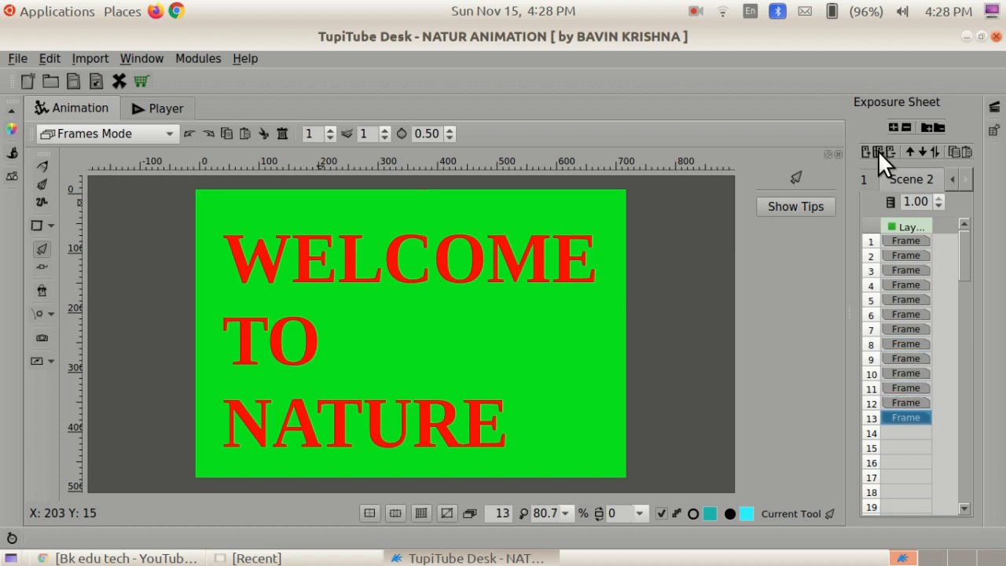
double_click(878, 150)
left_click(878, 150)
double_click(877, 149)
double_click(877, 150)
left_click(877, 149)
double_click(878, 149)
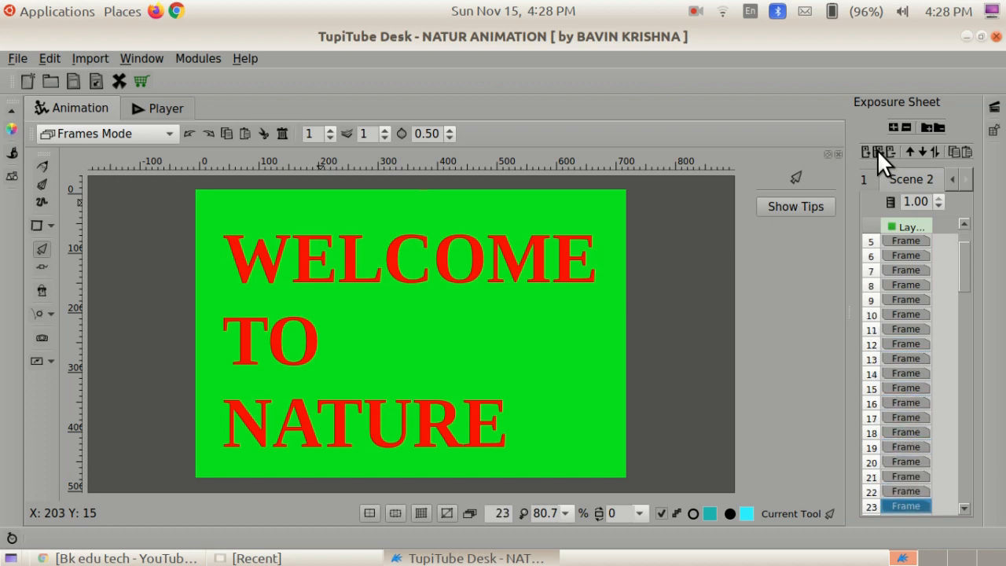
double_click(877, 149)
left_click(877, 150)
left_click(877, 150)
left_click(877, 150)
left_click(877, 149)
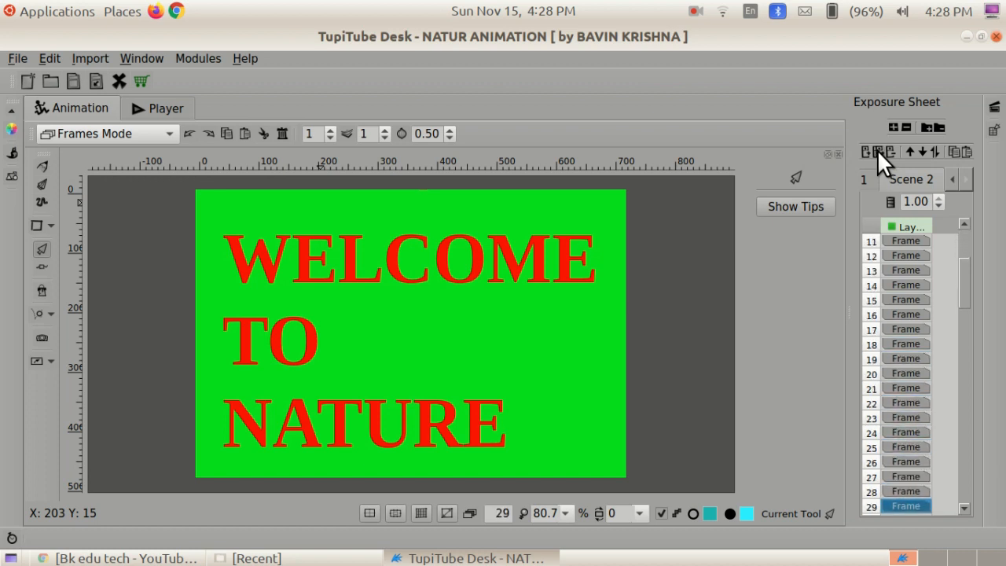
left_click(878, 149)
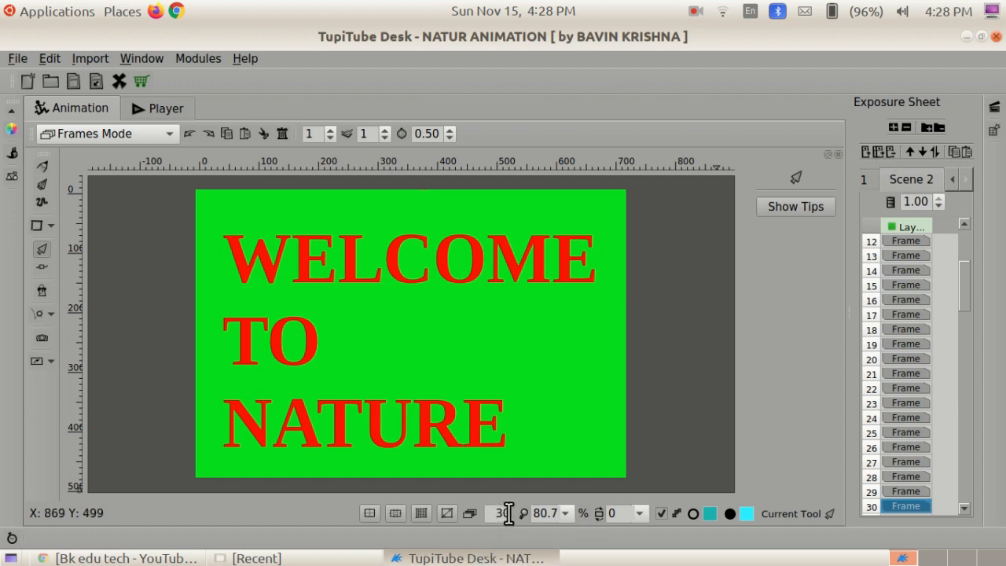
scroll(894, 483, "down", 2)
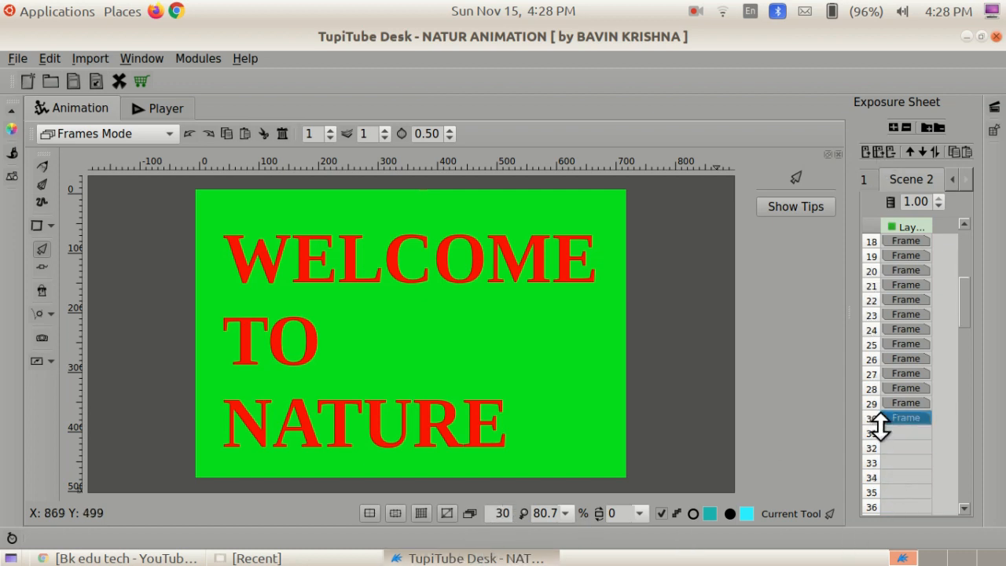
Step: Set Scene 2's playback rate to 10 FPS, play its preview, and return to the animation workspace
left_click(154, 110)
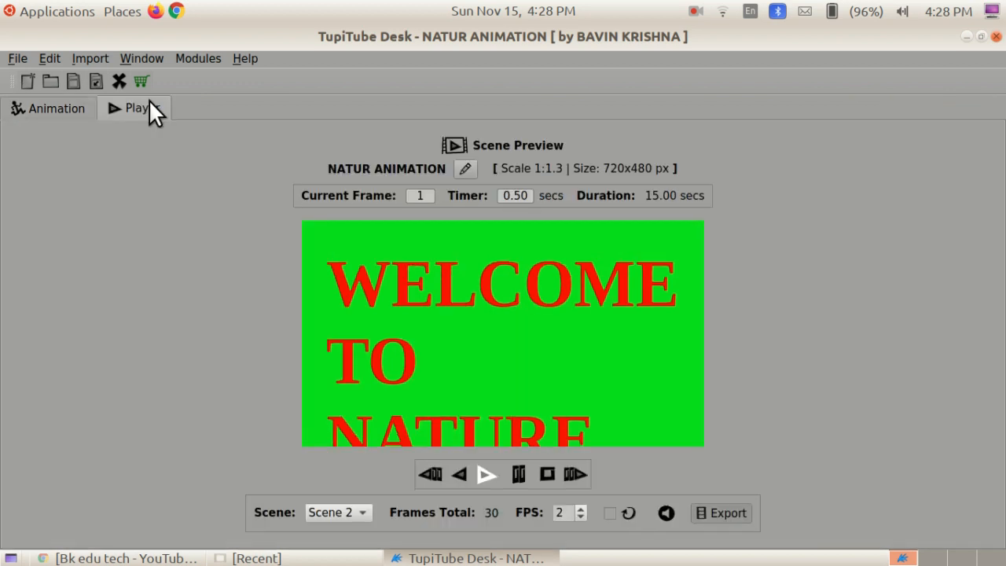
double_click(562, 511)
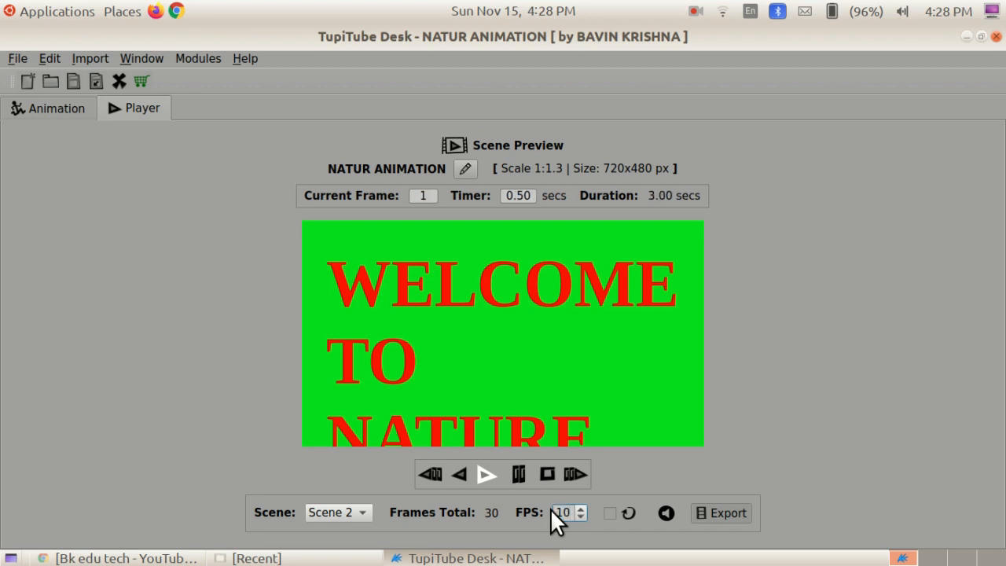
left_click(484, 477)
left_click(56, 108)
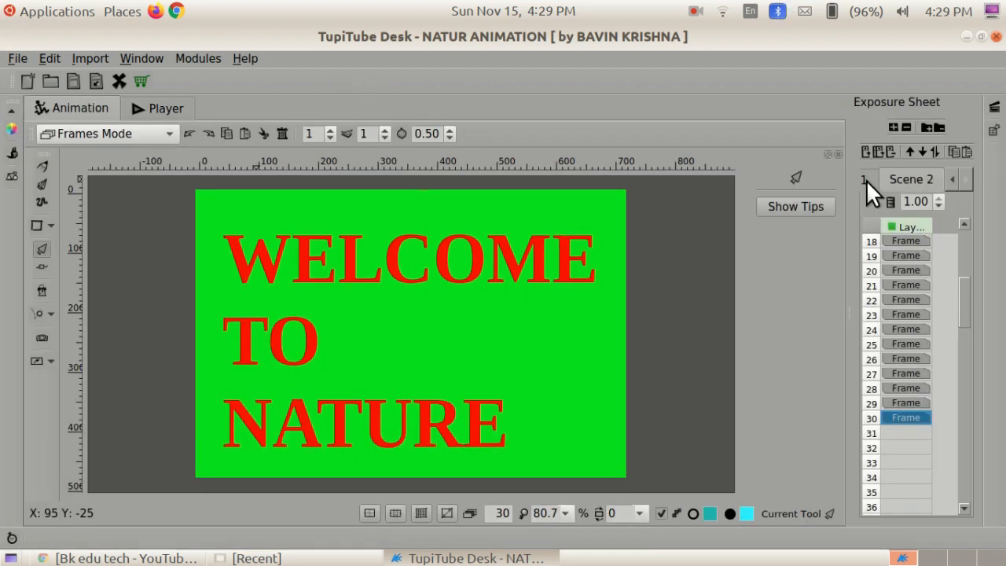
Step: Review the frames of Scene 1 and Scene 2, check Scene 2 in the player, and return to the animation workspace
left_click(867, 180)
left_click_drag(892, 244, 909, 440)
left_click(907, 230)
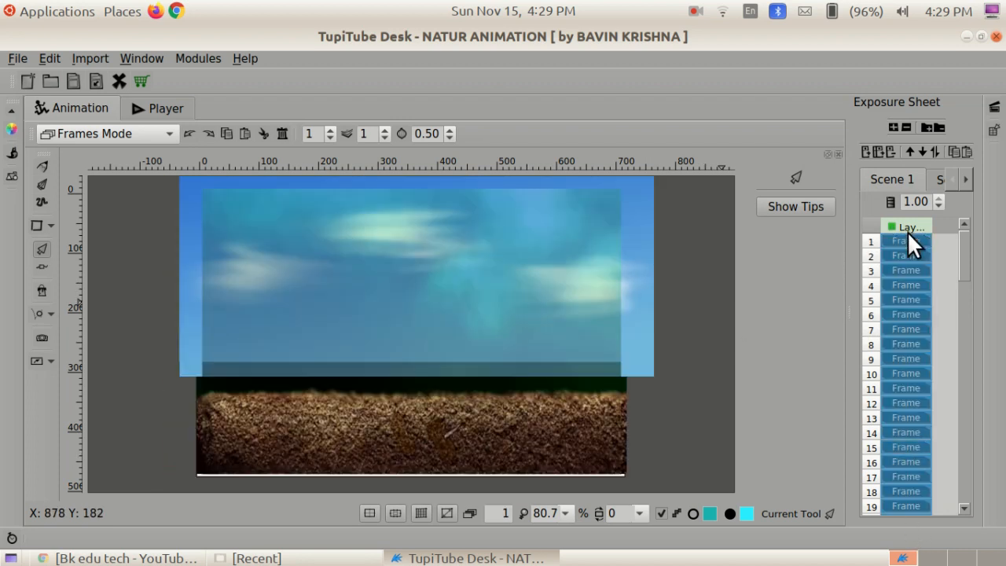
left_click(943, 284)
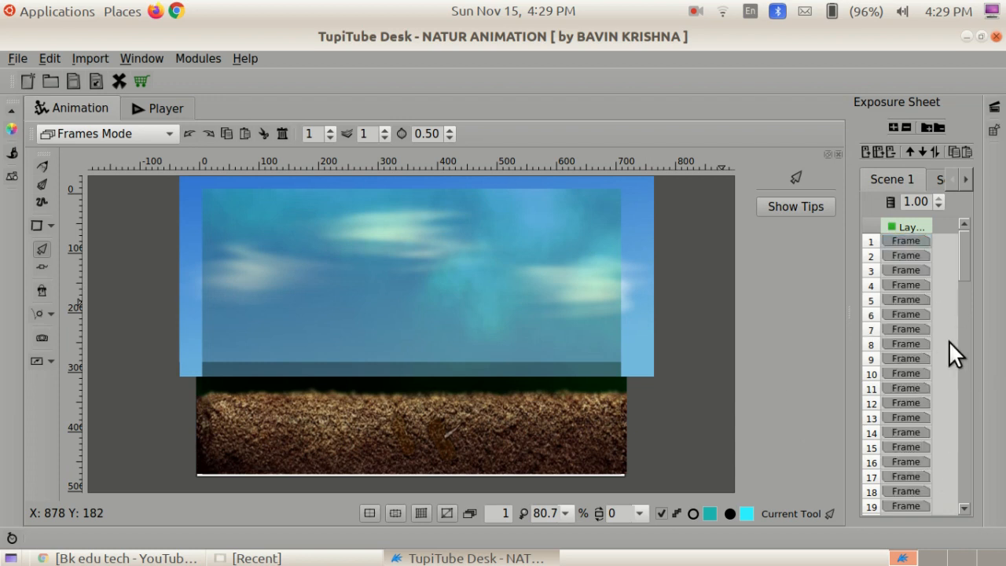
left_click(940, 179)
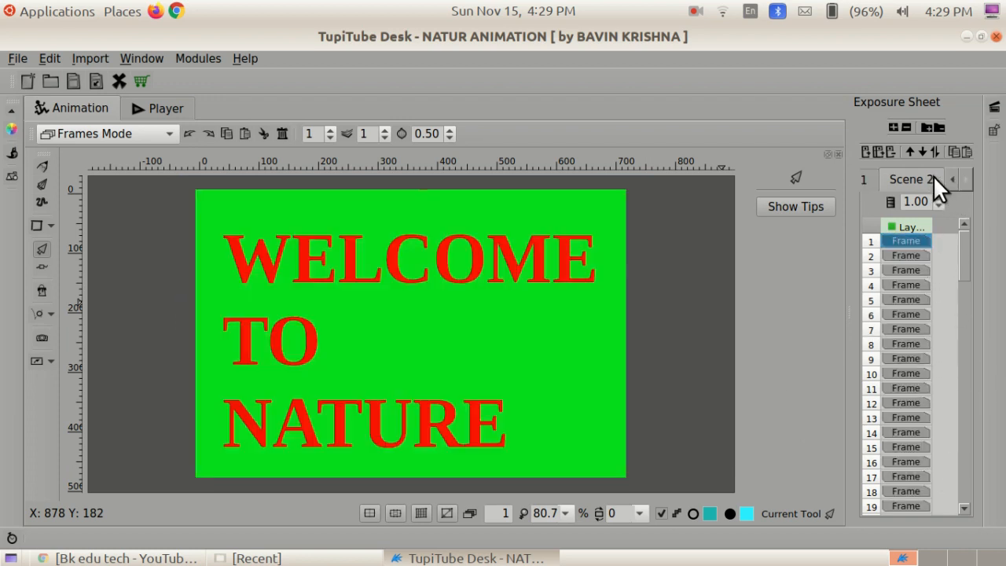
left_click(174, 103)
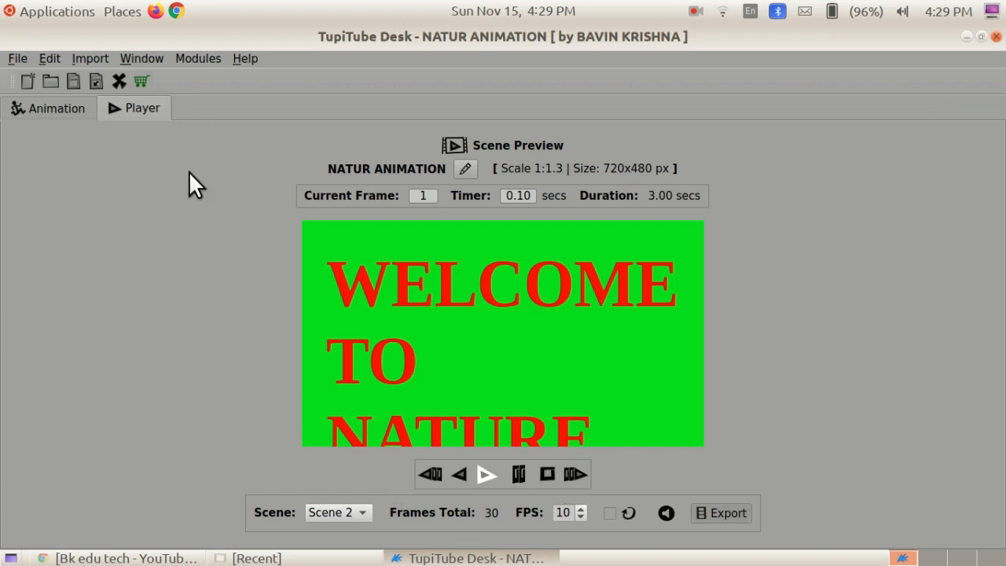
left_click(70, 112)
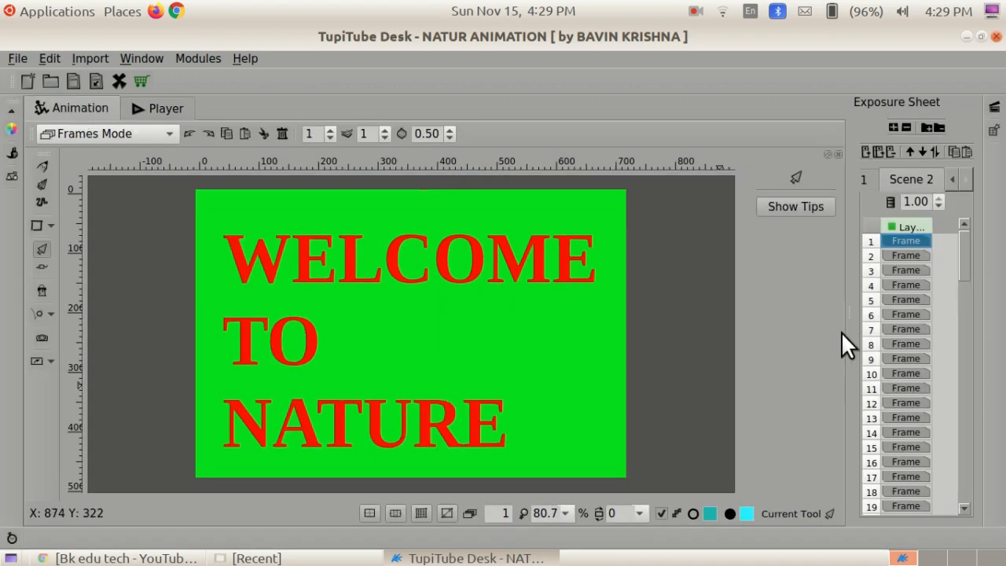
Step: Open Scene 1 in the player and set its playback rate to 2 FPS
left_click(869, 180)
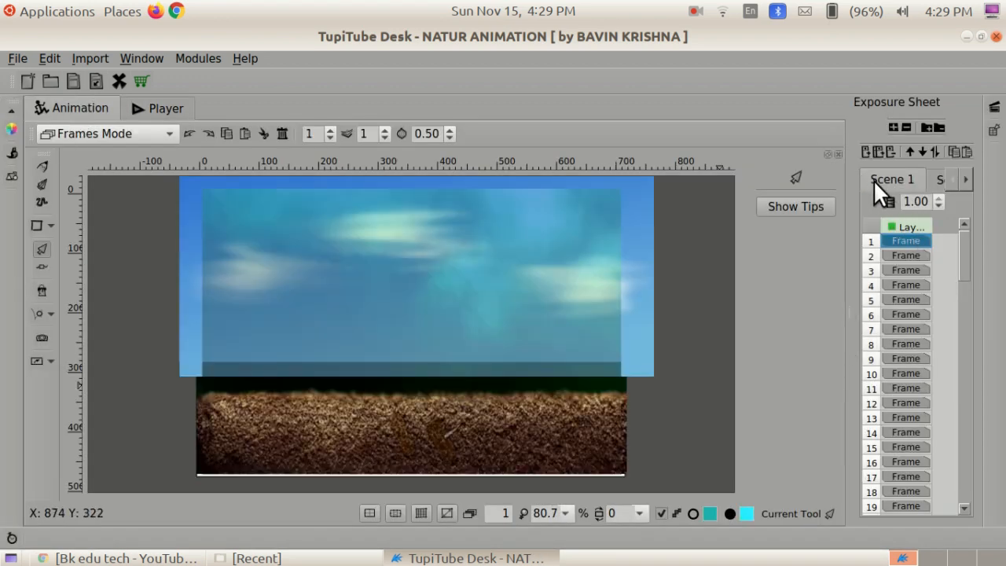
left_click(157, 108)
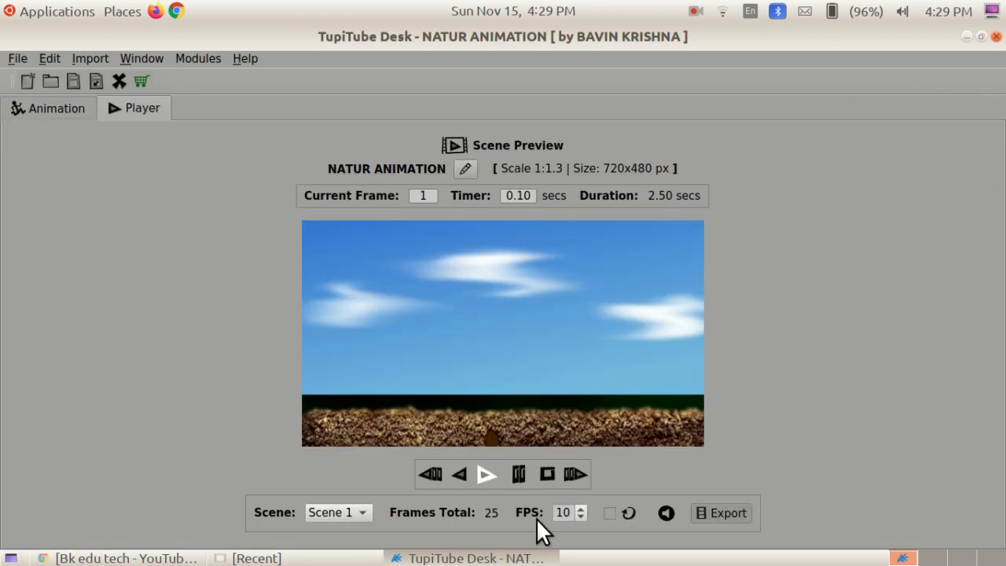
left_click(581, 517)
left_click(580, 517)
left_click(580, 517)
left_click(580, 517)
left_click(580, 517)
left_click(580, 517)
left_click(580, 517)
left_click(581, 517)
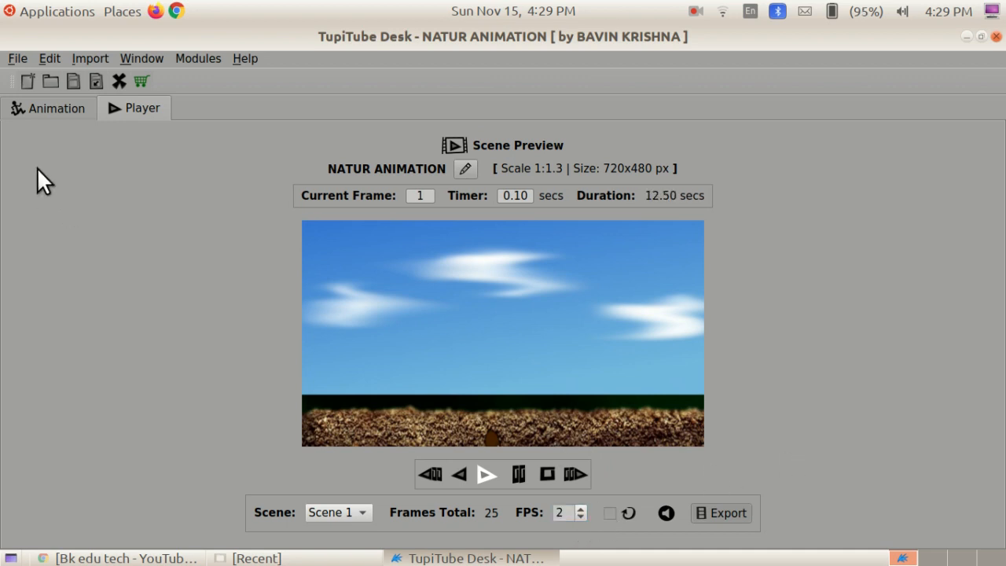
Step: Open Scene 2 in the player, set its playback rate to 10 FPS, and return to the animation workspace
left_click(70, 106)
left_click(935, 186)
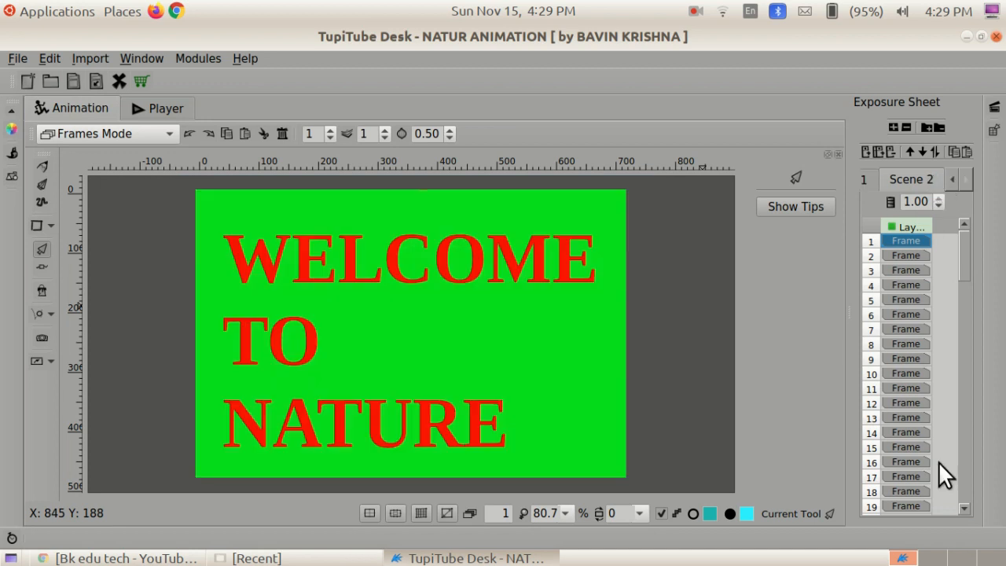
left_click(149, 110)
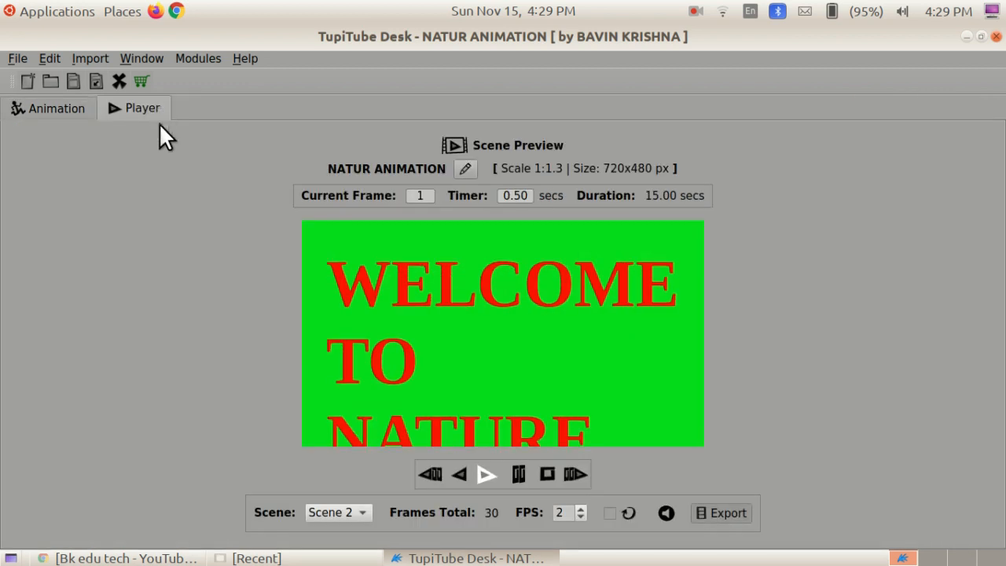
left_click(580, 507)
left_click(580, 507)
left_click(580, 507)
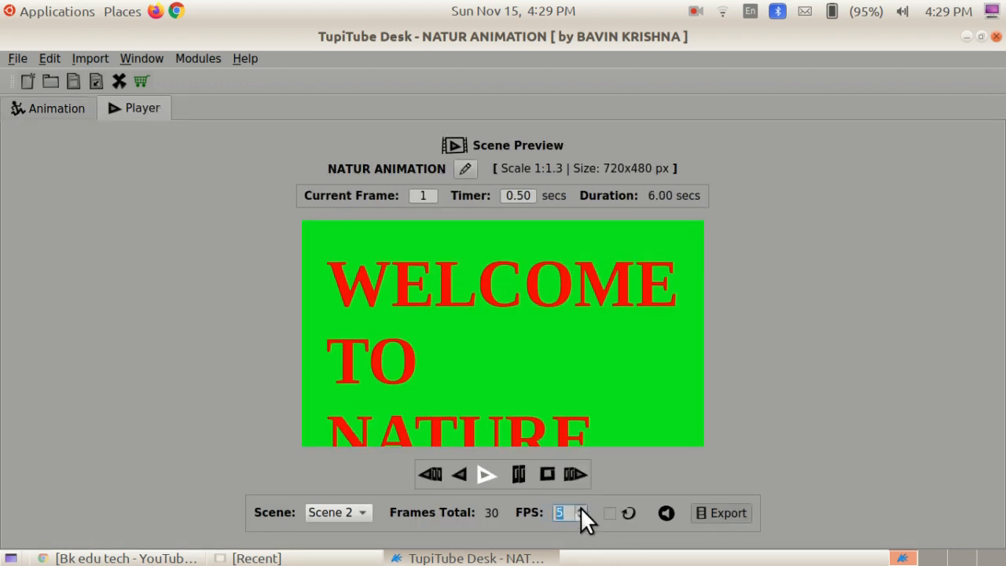
left_click(580, 507)
left_click(580, 507)
left_click(580, 507)
left_click(580, 507)
left_click(581, 507)
left_click(748, 465)
left_click(55, 112)
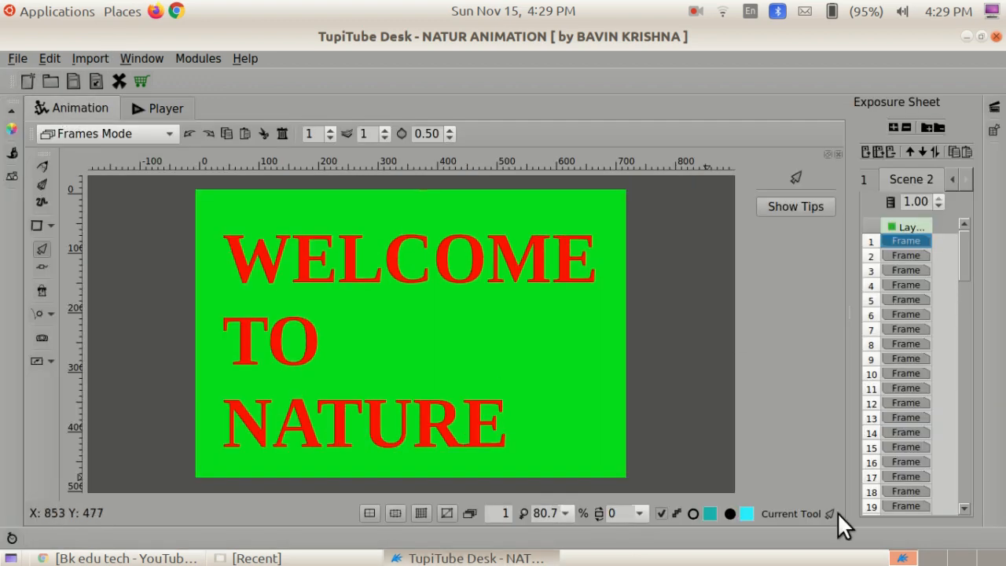
left_click(693, 4)
left_click(704, 74)
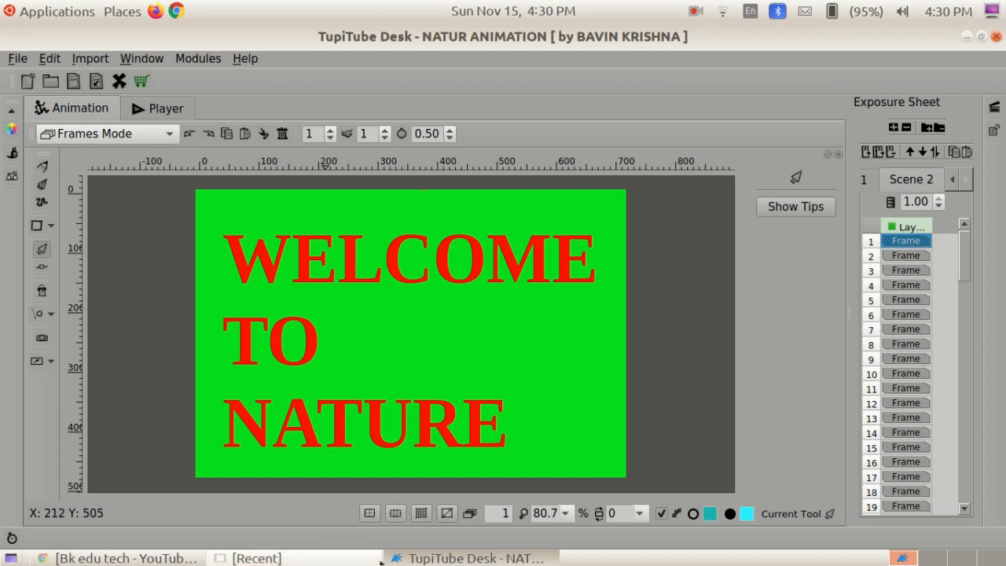
Step: Show the safe area guides over Scene 2's canvas
left_click(368, 514)
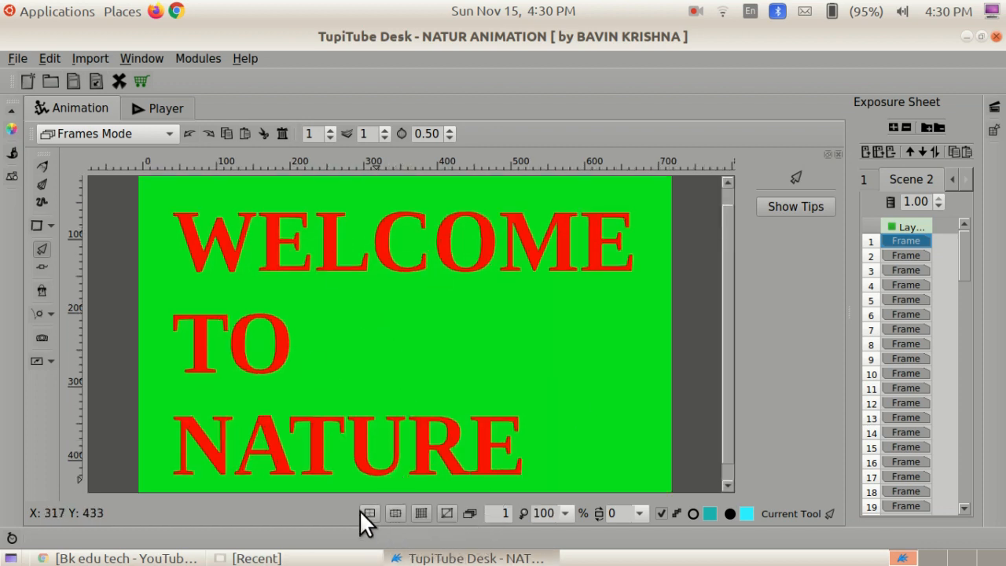
left_click(394, 513)
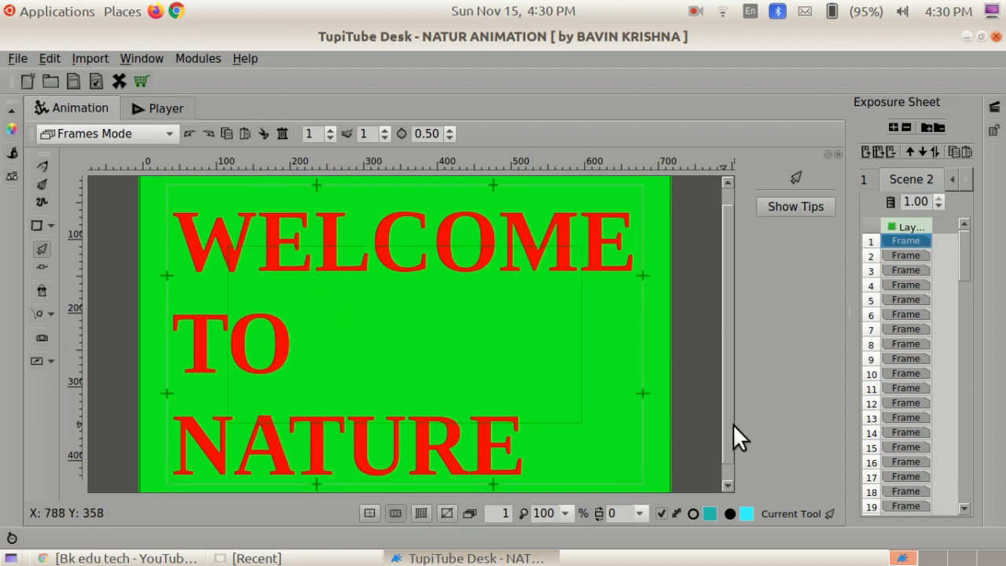
left_click_drag(728, 394, 728, 424)
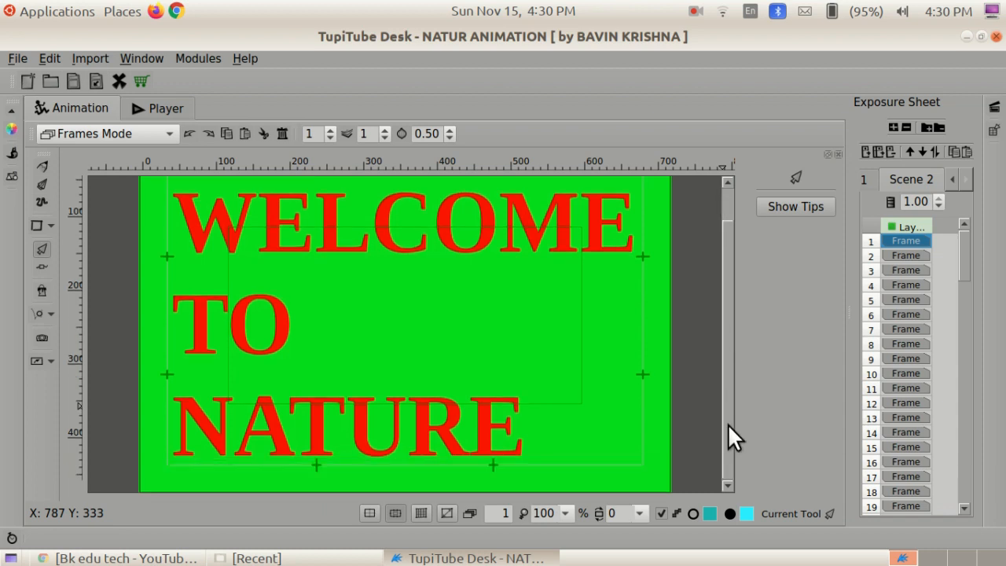
Step: Undo the last two frame additions in Scene 2, then redo both to restore the sequence through frame 30
left_click(187, 133)
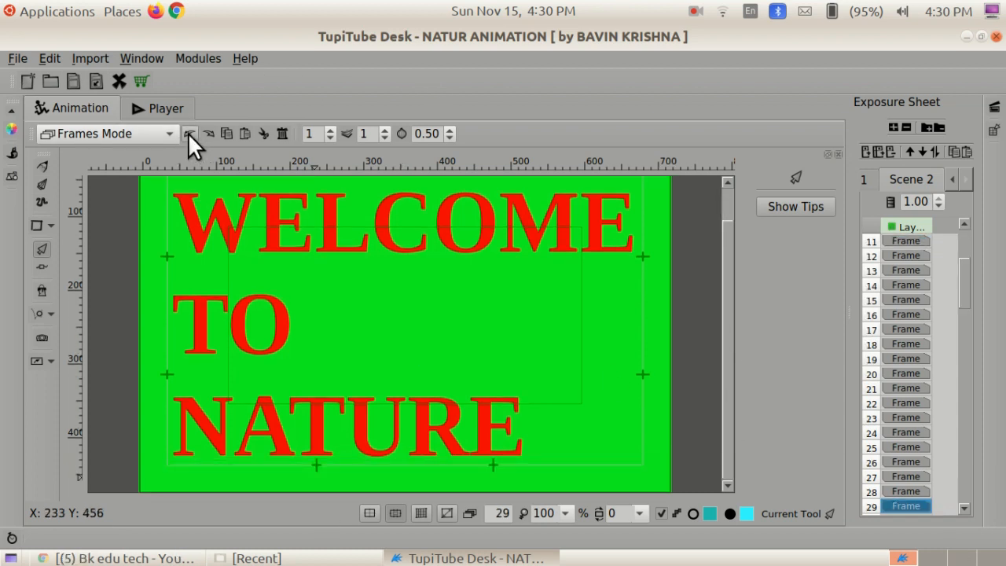
left_click(188, 133)
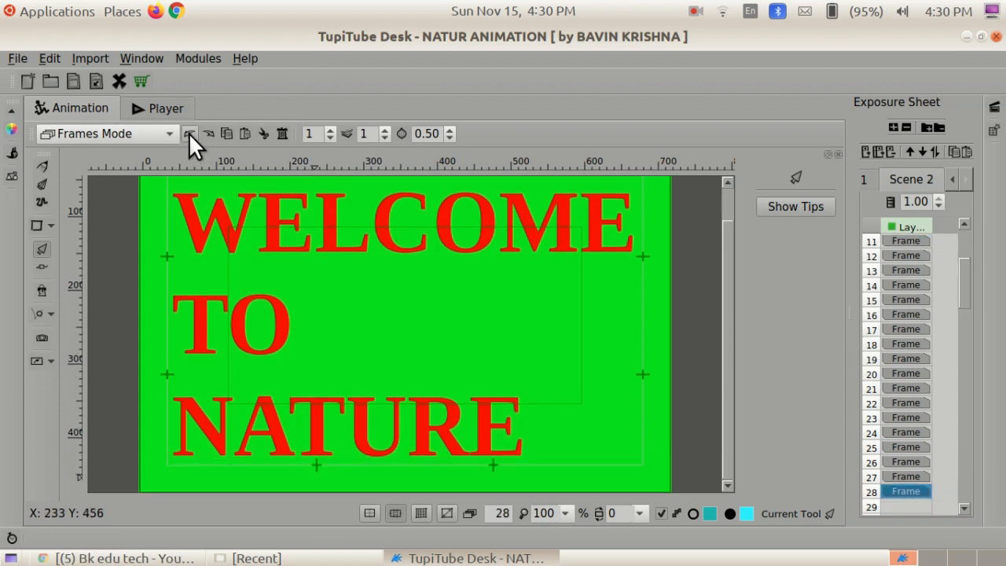
left_click(205, 132)
left_click(205, 132)
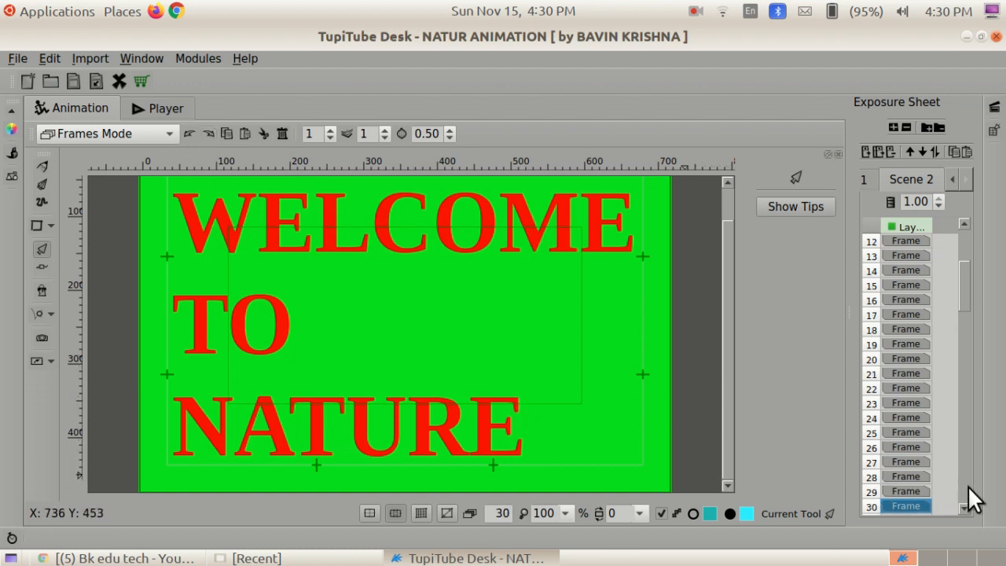
scroll(920, 452, "down", 2)
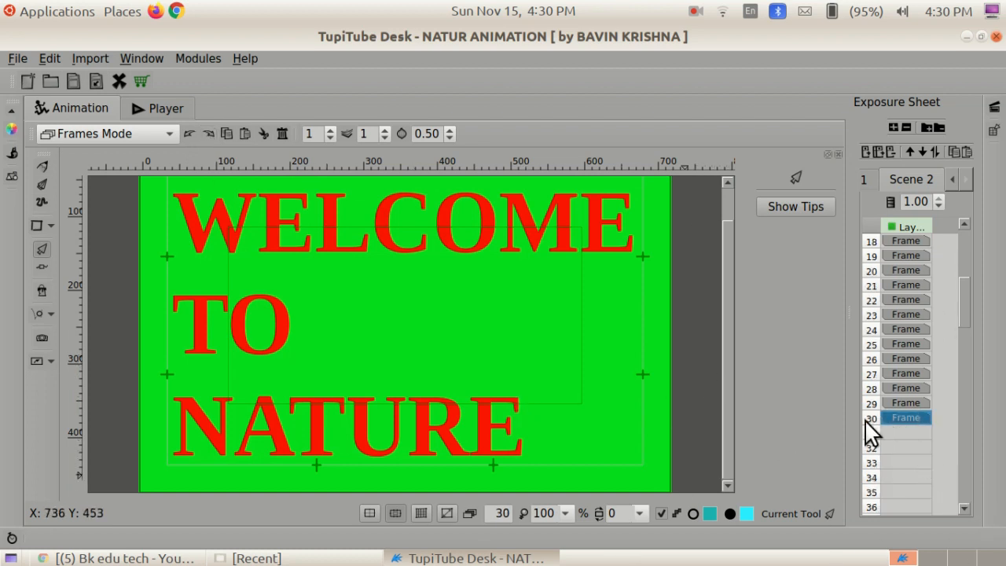
Step: Hide the safe area guides so Scene 2's canvas is clear again
left_click(445, 511)
left_click(369, 514)
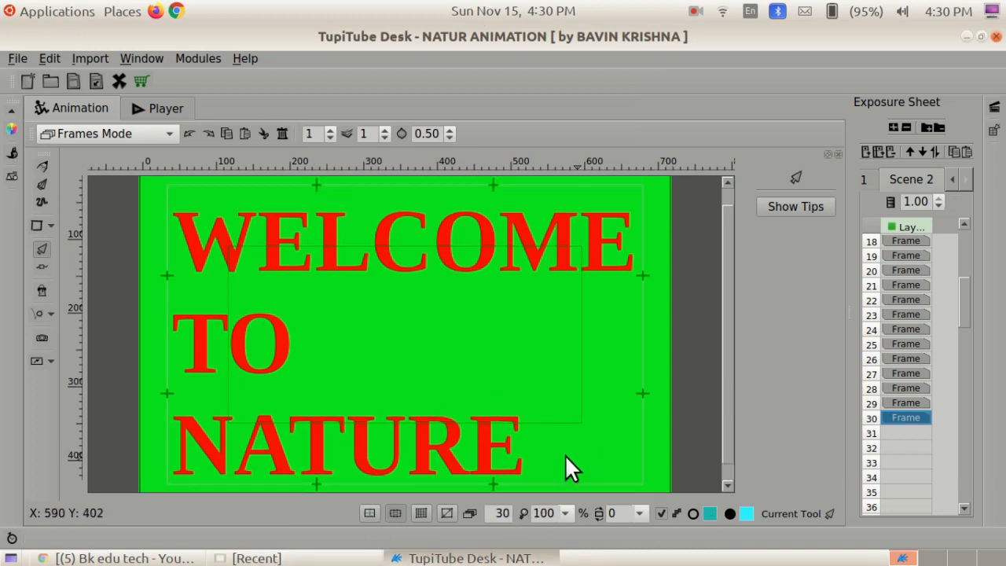
left_click(396, 513)
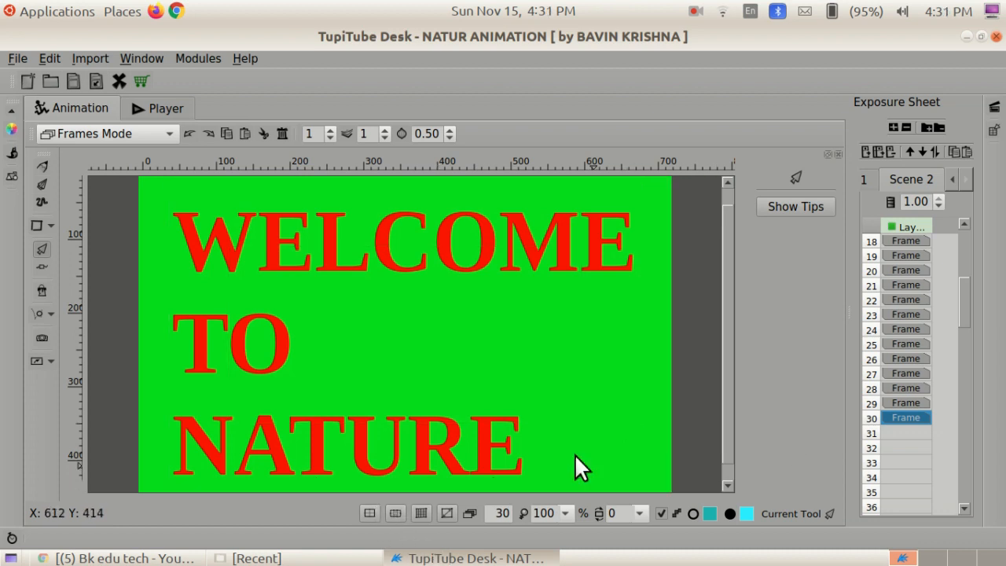
scroll(494, 404, "down", 3)
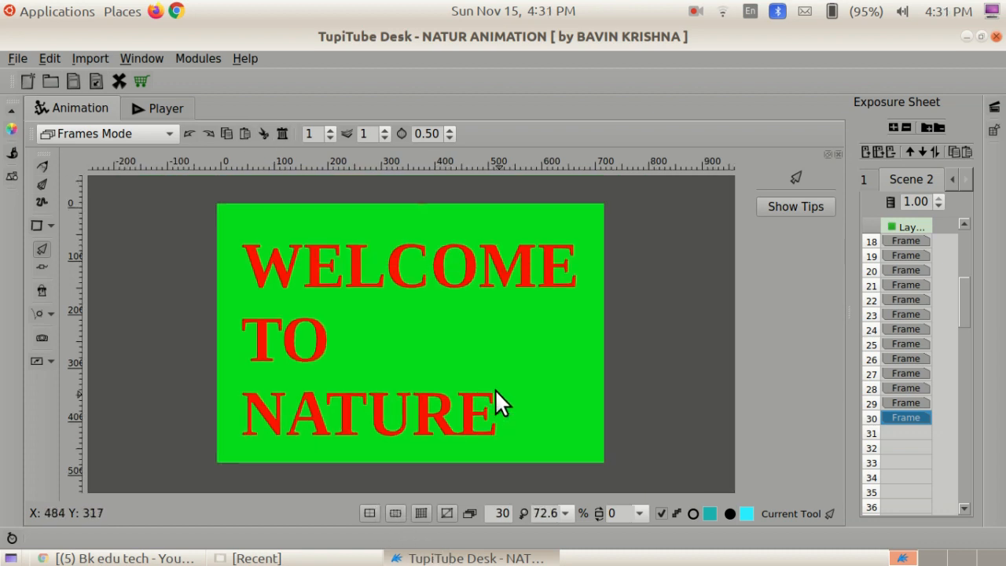
Step: Apply a looping Scale Tween to the "WELCOME TO NATURE" image from frame 2 to 30, with scaling factor 1.05 and 5 iterations
scroll(448, 354, "up", 1)
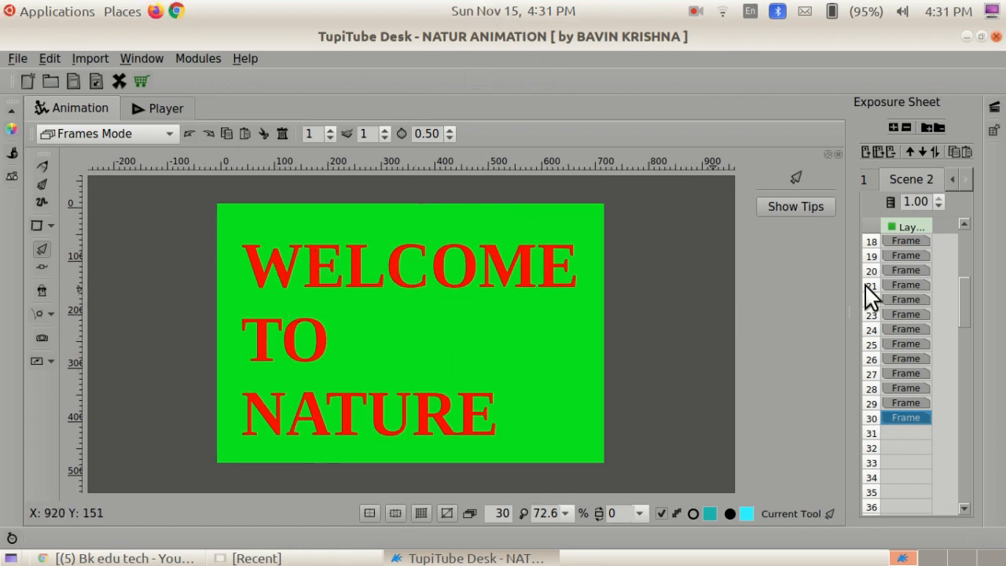
scroll(916, 352, "up", 6)
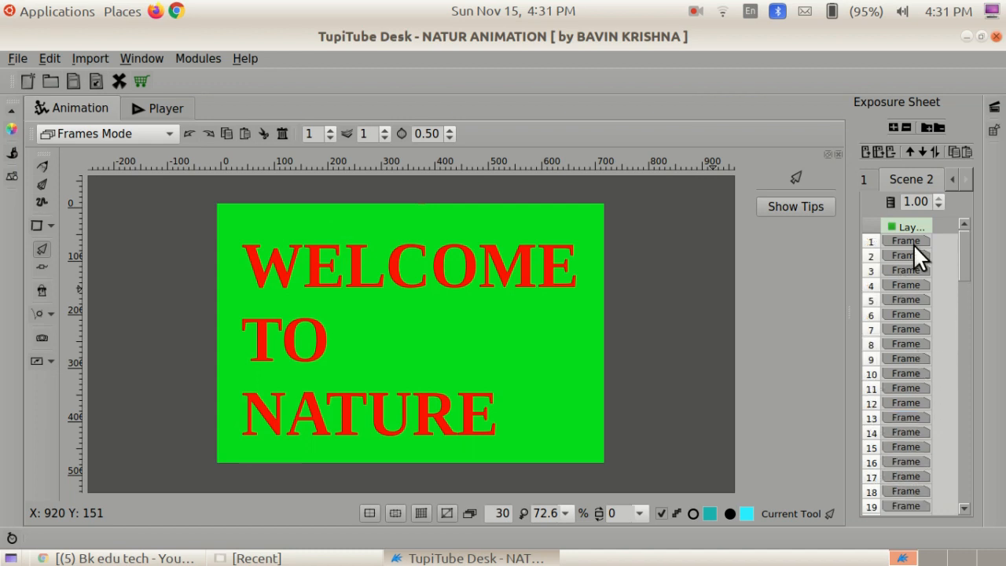
left_click(911, 256)
left_click(400, 326)
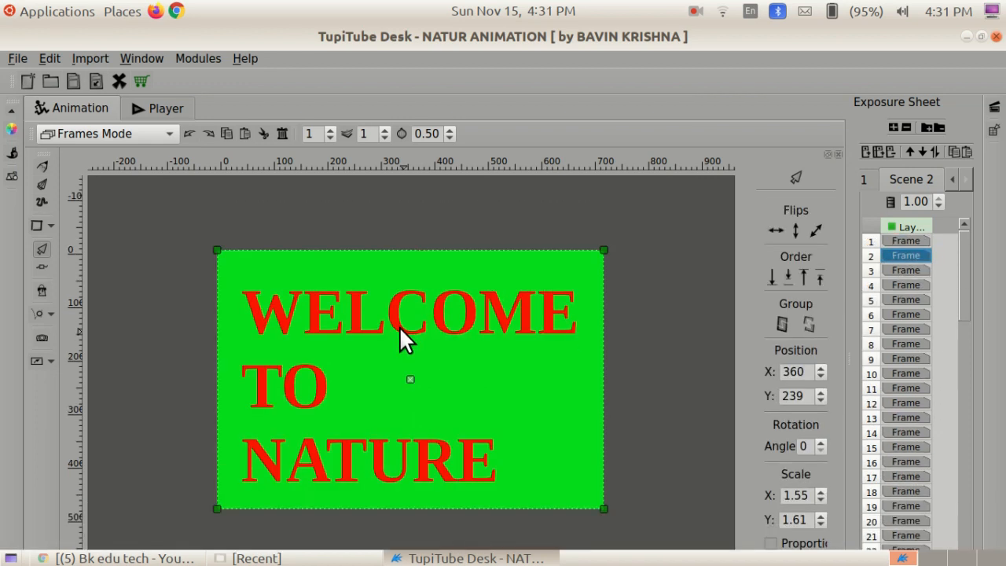
left_click(52, 312)
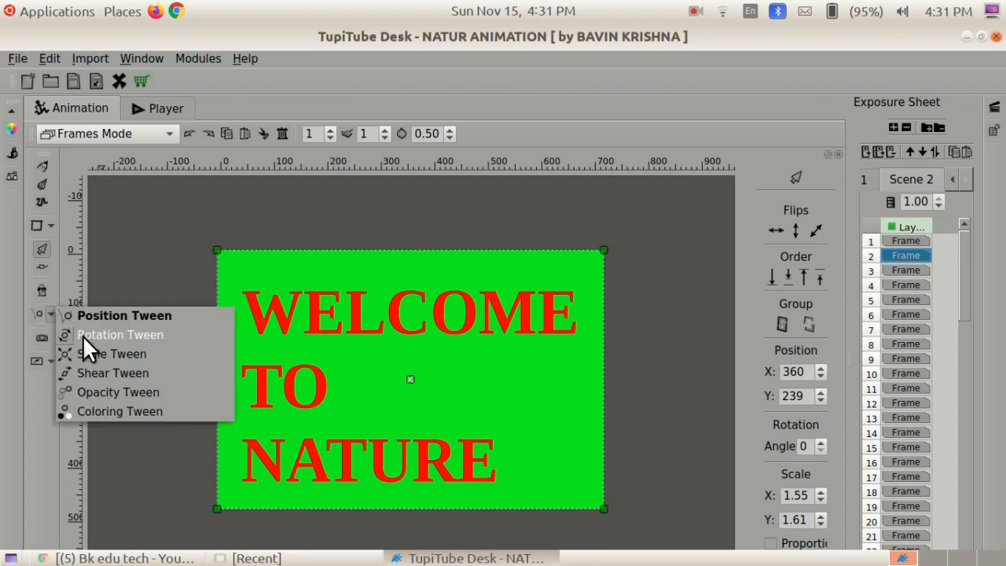
left_click(136, 354)
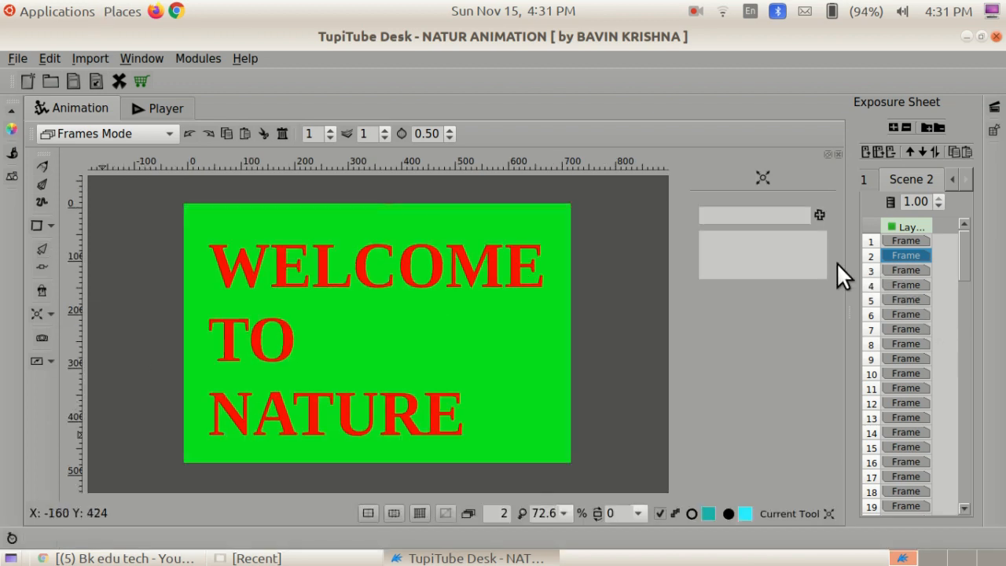
left_click(820, 214)
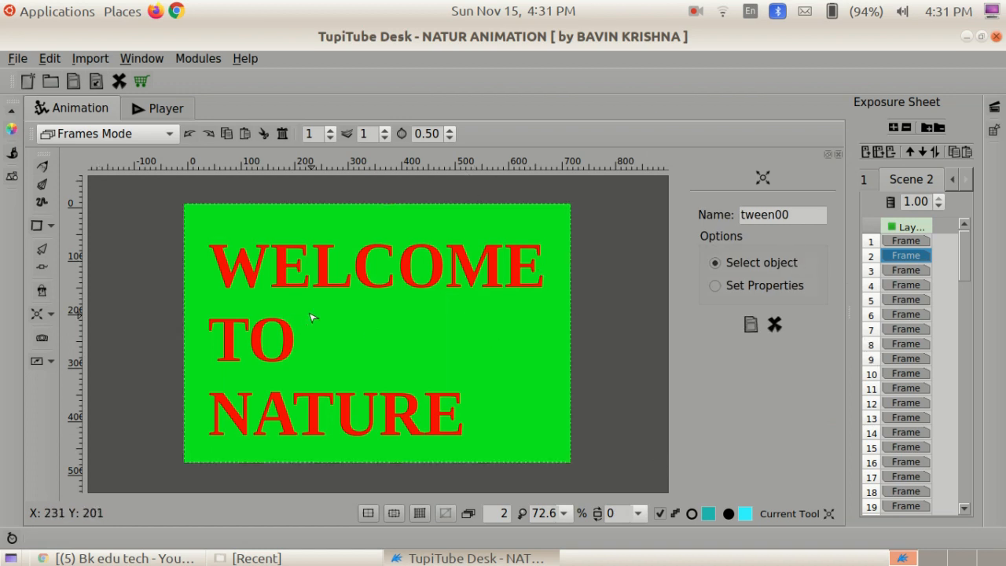
left_click(364, 315)
left_click(717, 288)
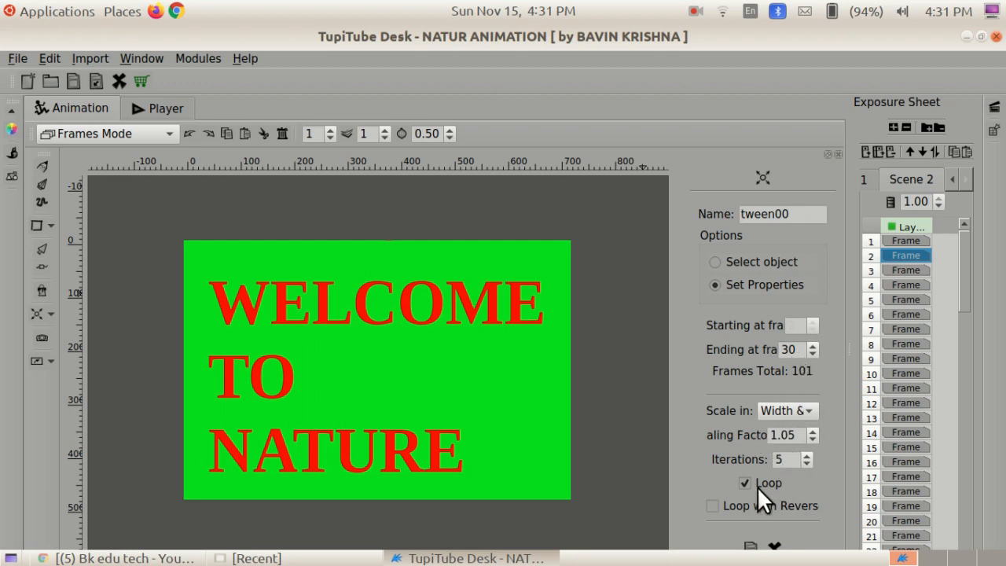
left_click(750, 546)
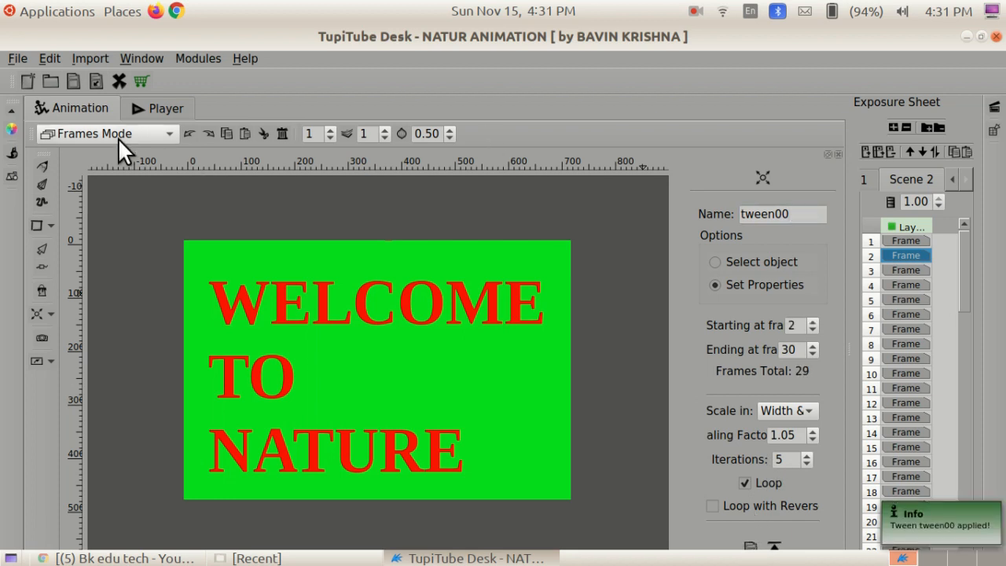
Step: Play Scene 2's preview to check the Scale Tween, and return to the animation workspace with the Object Selection tool
left_click(160, 112)
left_click(486, 533)
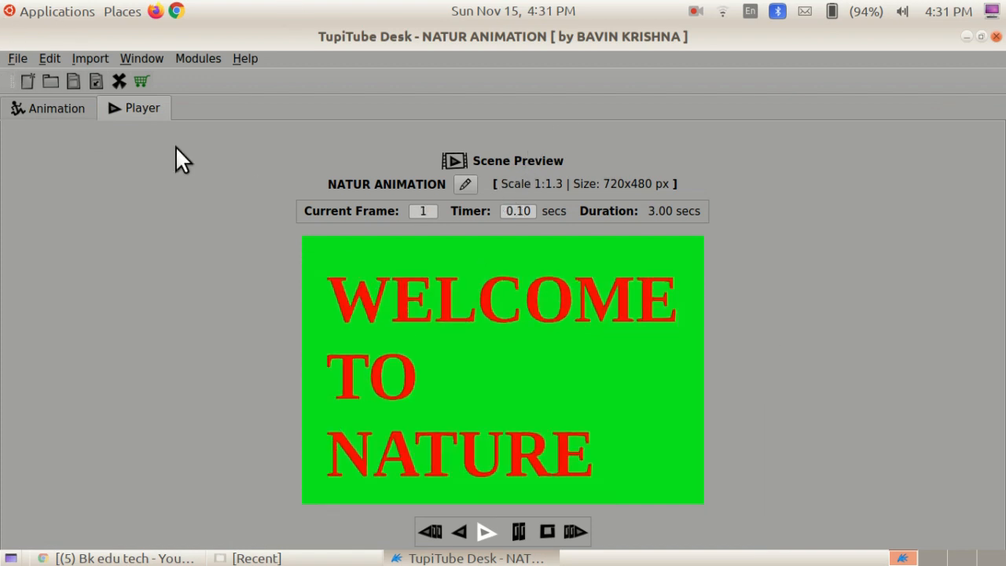
left_click(39, 106)
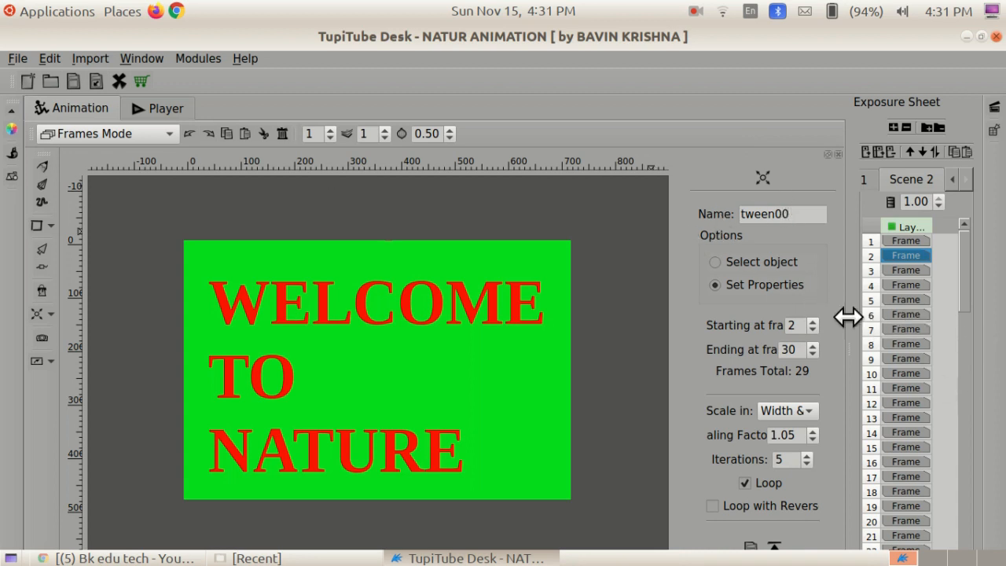
left_click(35, 245)
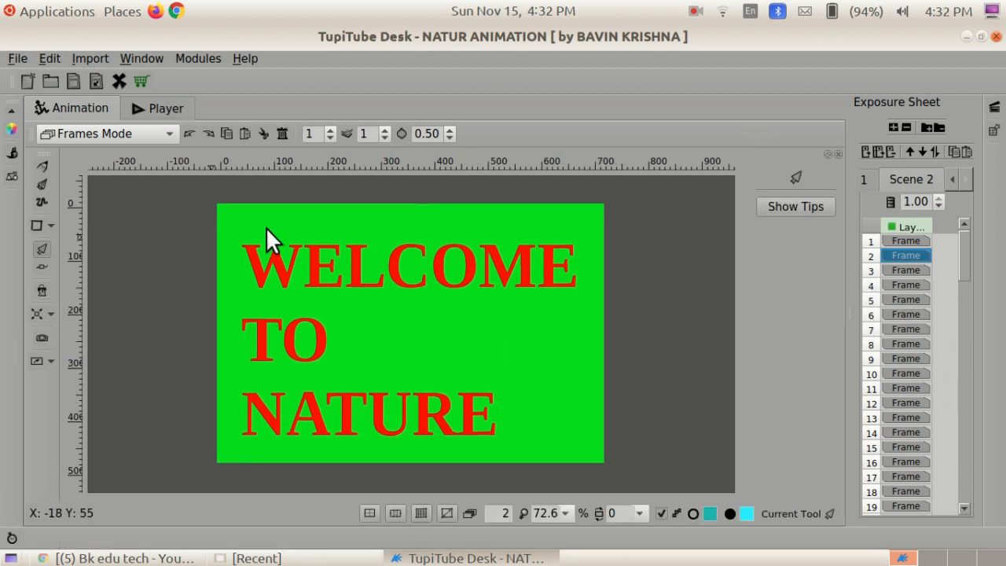
left_click(696, 13)
left_click(701, 48)
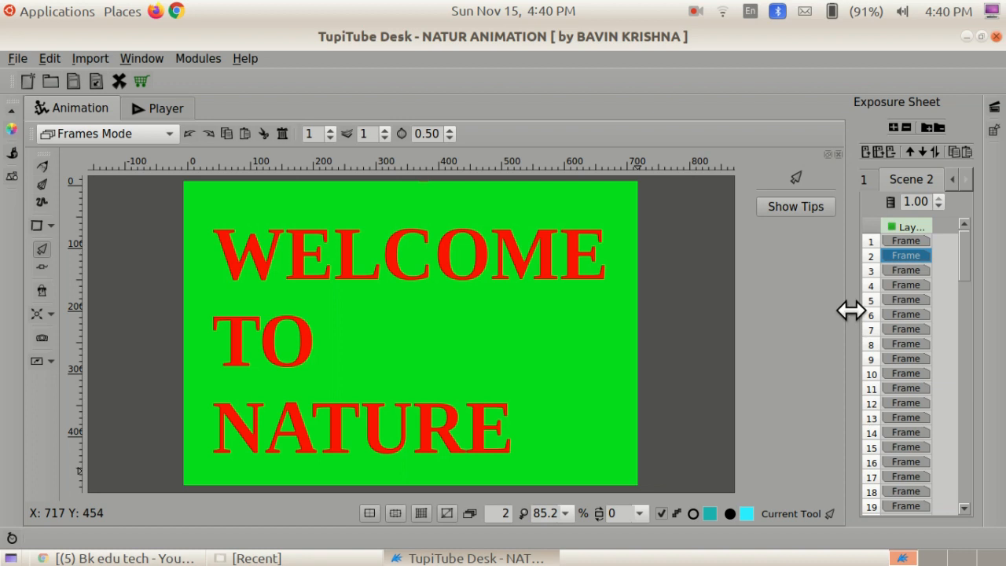
left_click_drag(849, 310, 899, 270)
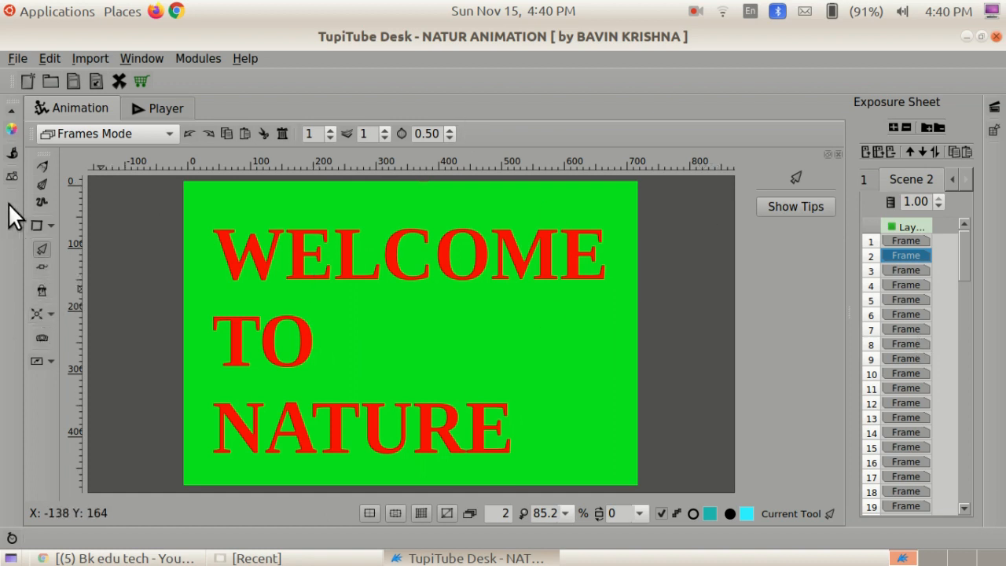
left_click_drag(43, 157, 118, 160)
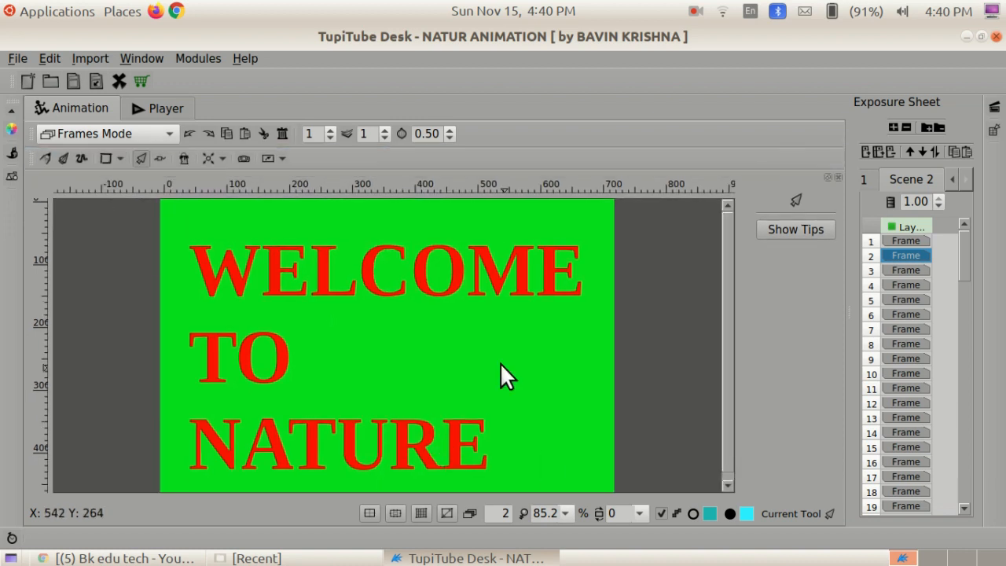
left_click_drag(24, 158, 25, 178)
left_click_drag(28, 163, 29, 165)
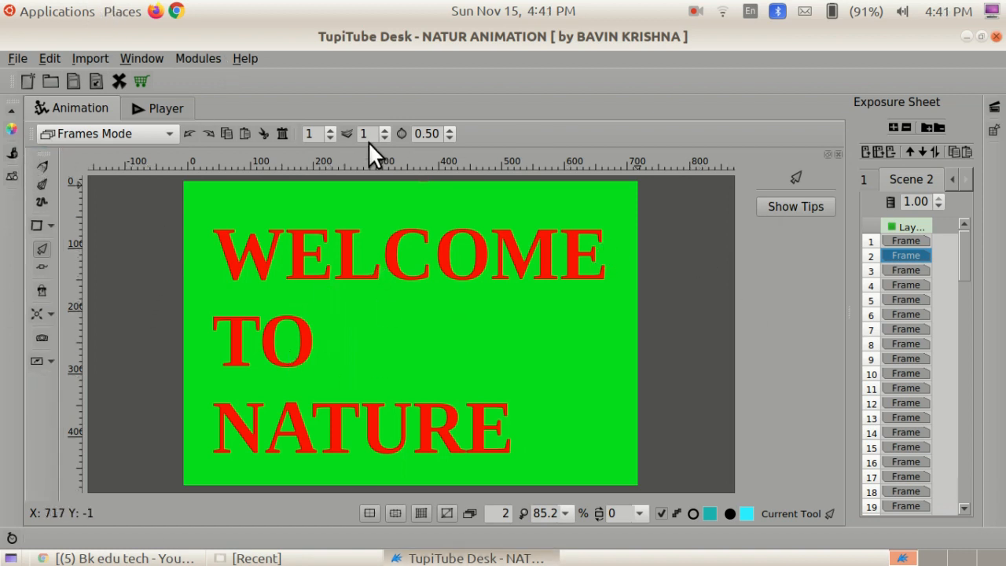
Step: Preview Scene 2's title animation, return to the animation workspace, and add a new scene after Scene 2
left_click(165, 108)
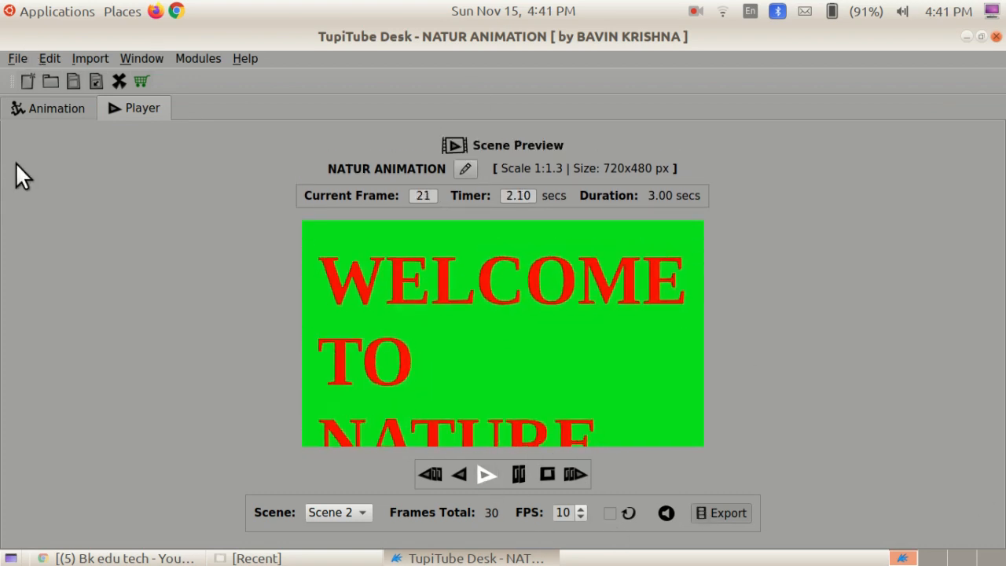
left_click(79, 107)
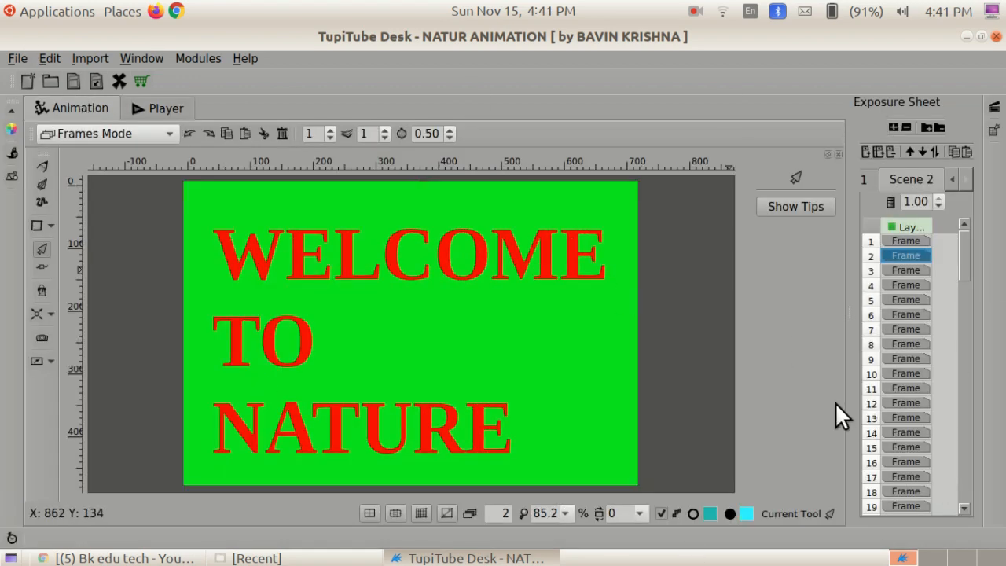
left_click(915, 242)
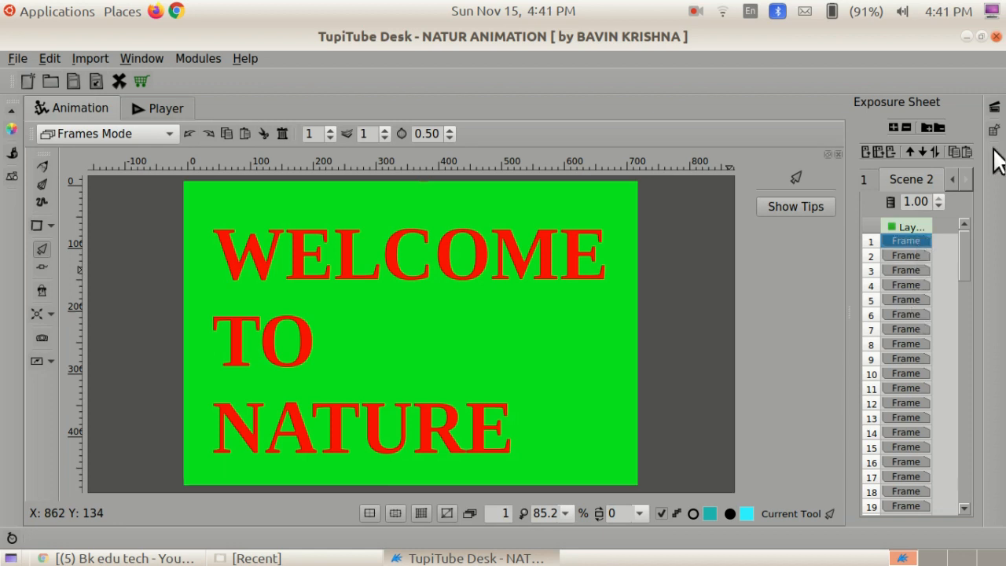
left_click(926, 126)
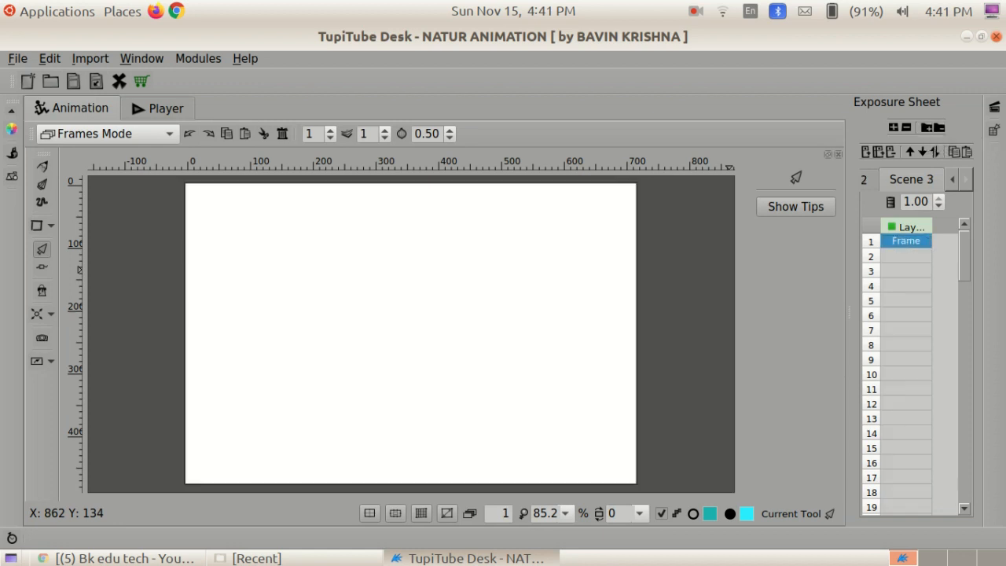
left_click(698, 22)
left_click(699, 51)
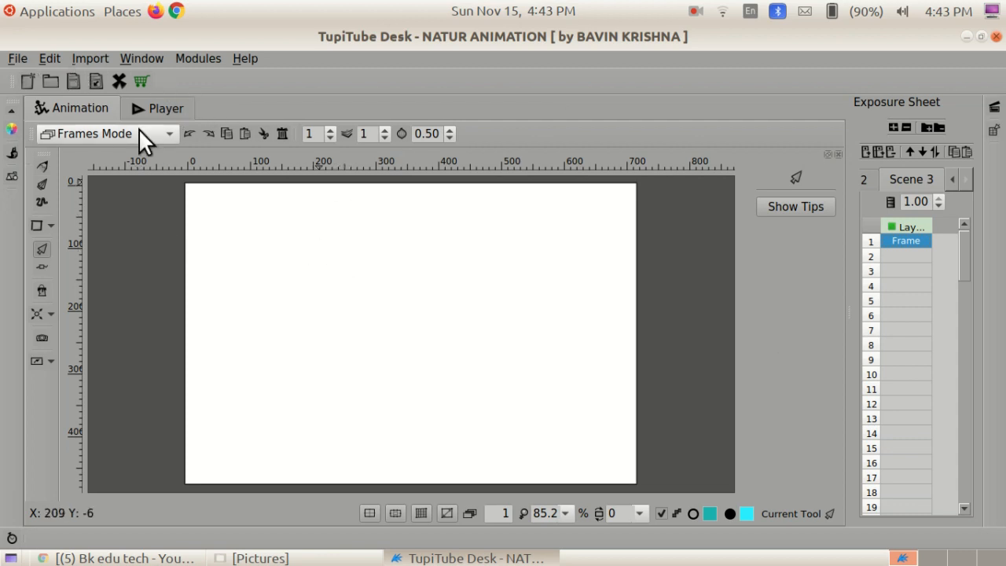
left_click(90, 59)
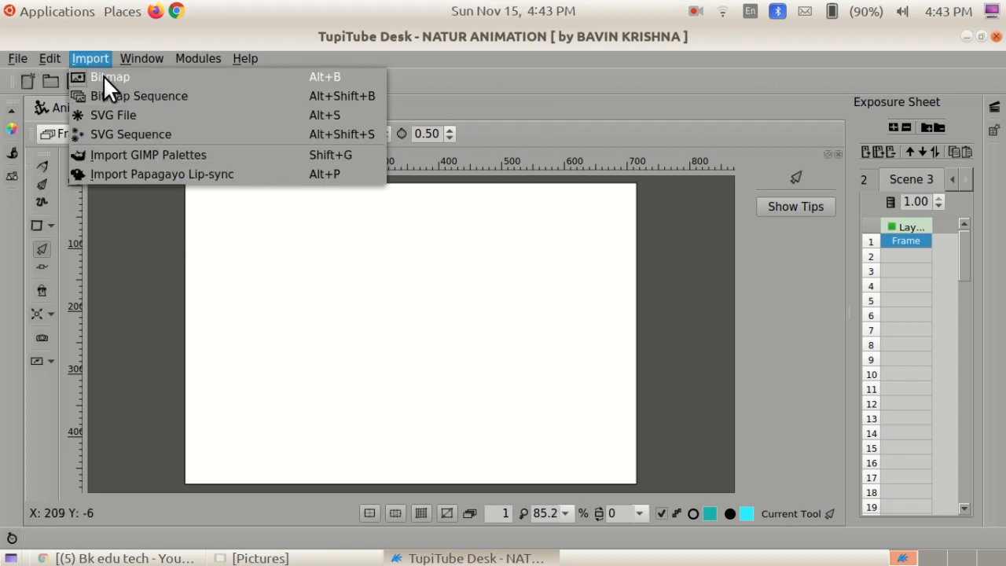
left_click(102, 76)
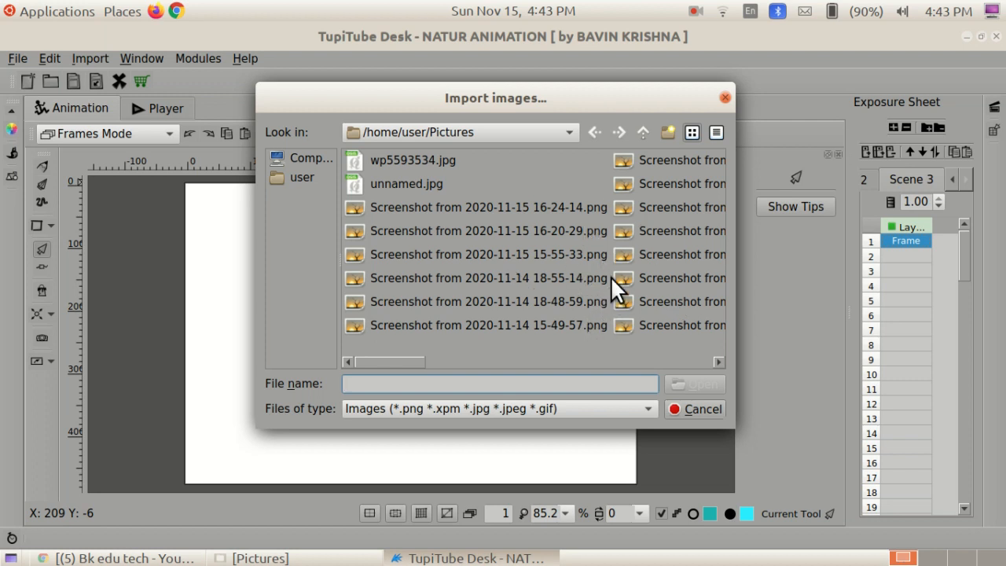
scroll(611, 276, "down", 1)
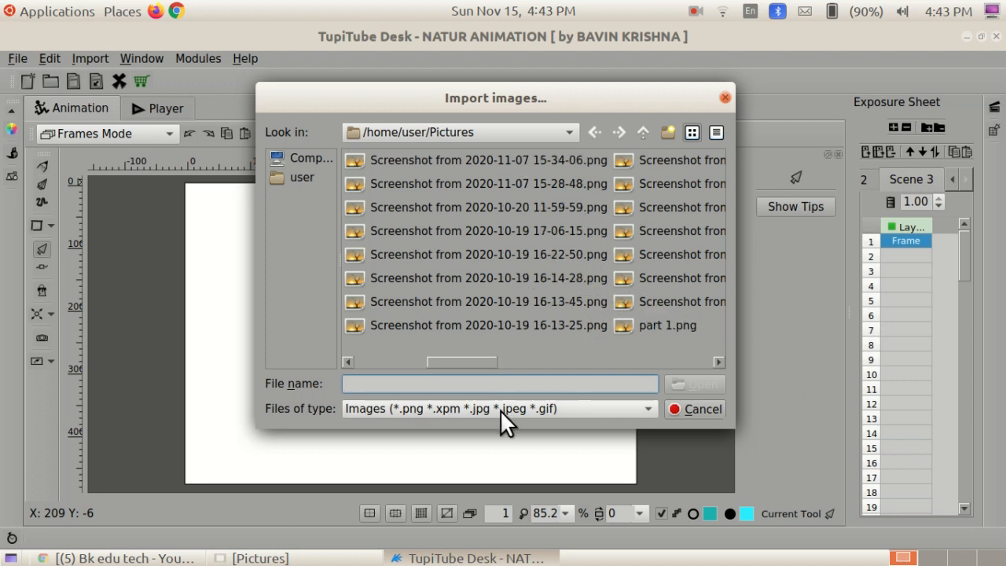
scroll(601, 310, "down", 3)
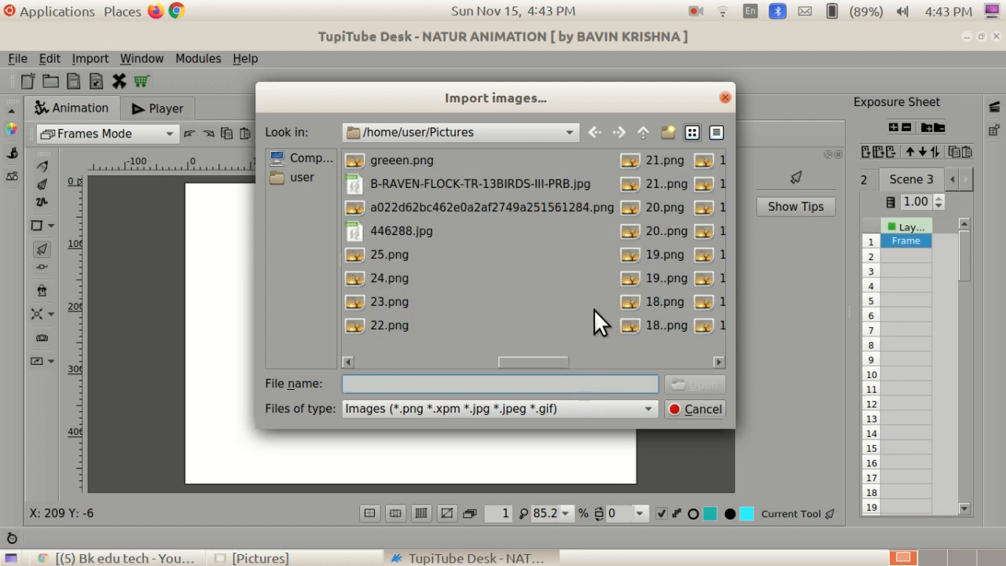
scroll(590, 316, "down", 3)
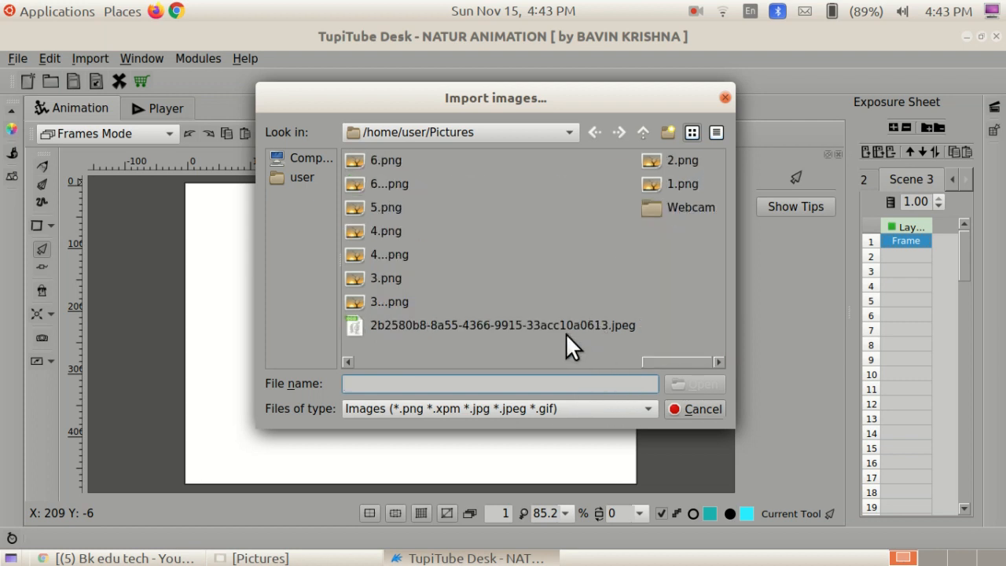
scroll(538, 321, "up", 2)
scroll(535, 317, "up", 3)
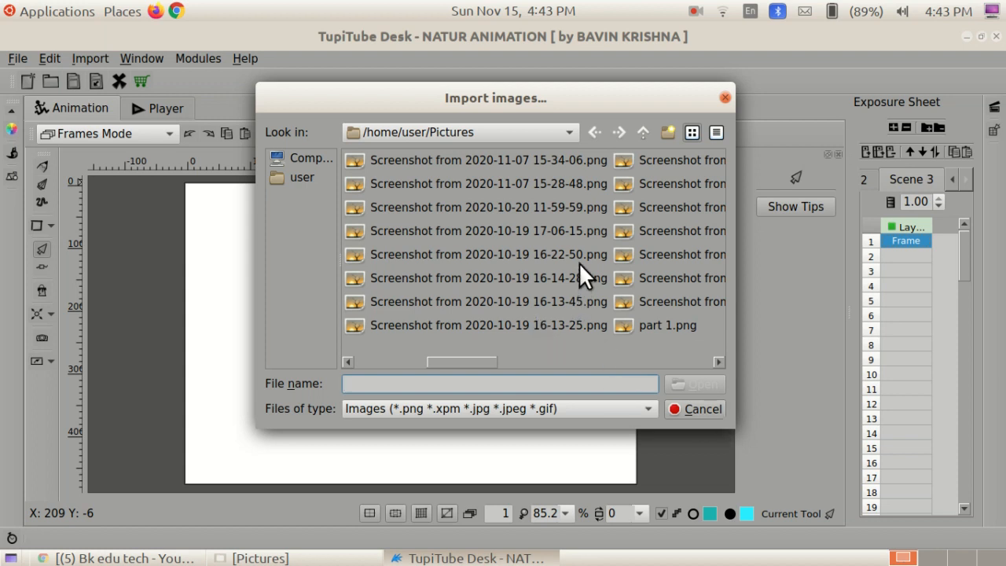
left_click(578, 209)
left_click(692, 383)
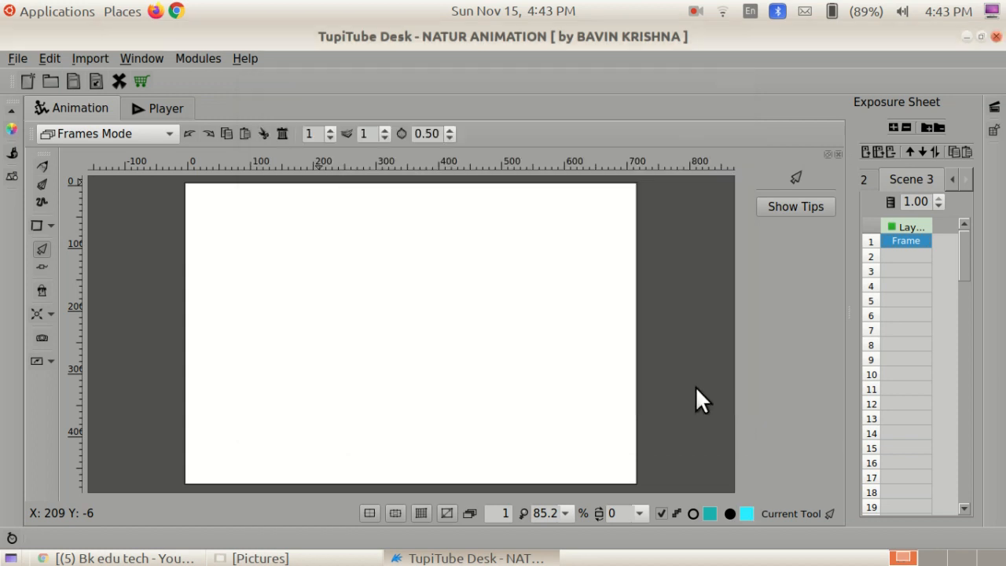
left_click(581, 309)
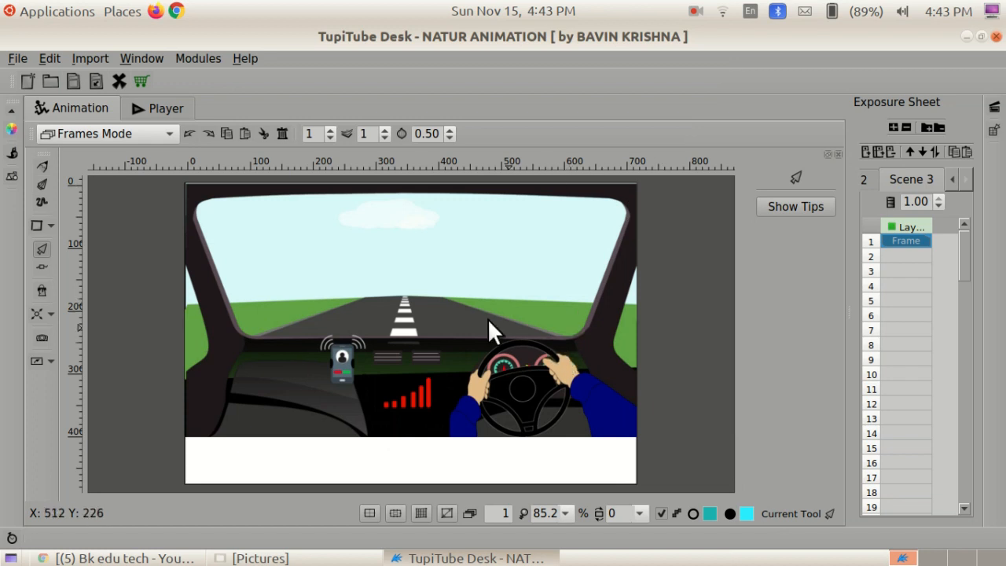
left_click(193, 135)
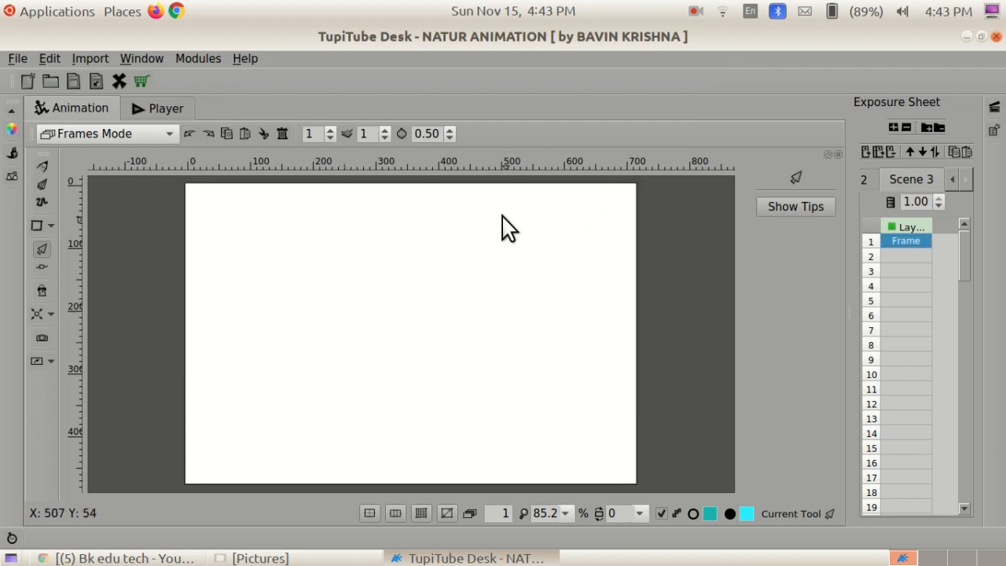
Step: Switch to the file manager's Pictures folder to identify the forest river image, and return to TupiTube Desk
left_click(966, 36)
left_click(260, 558)
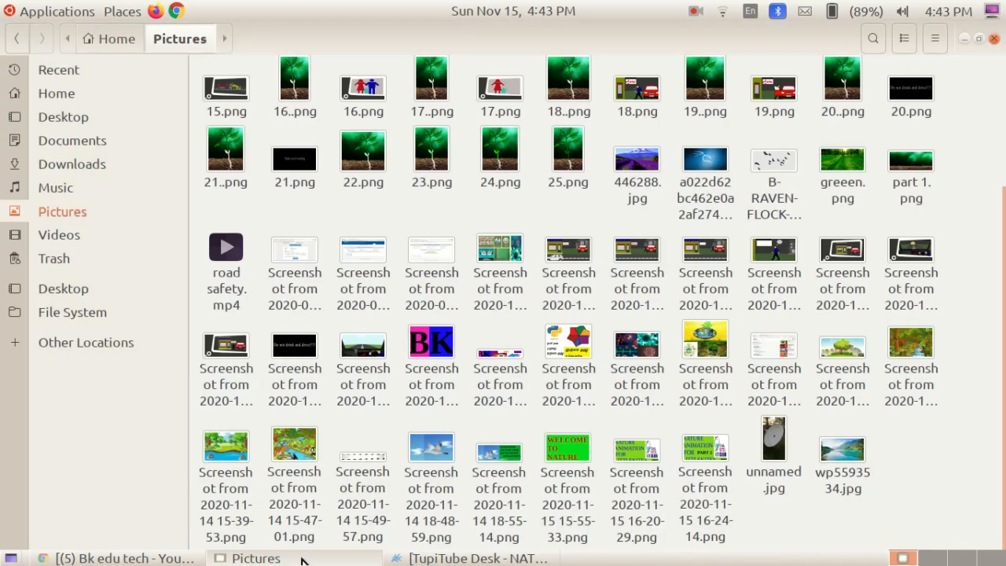
left_click(224, 436)
left_click(256, 558)
left_click(467, 558)
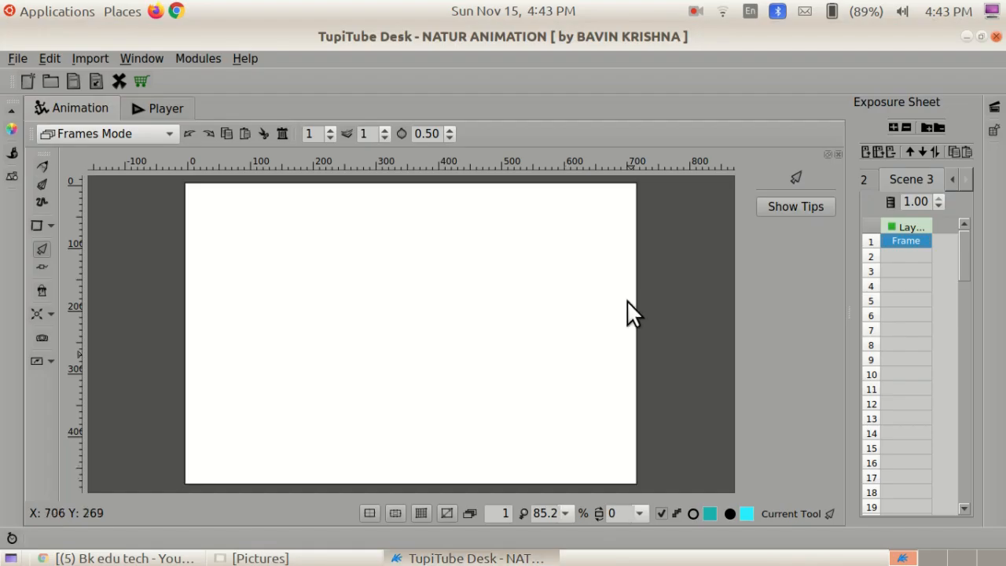
Step: Import the bitmap forest.png from the Pictures folder into frame 1 of Scene 3
left_click(91, 59)
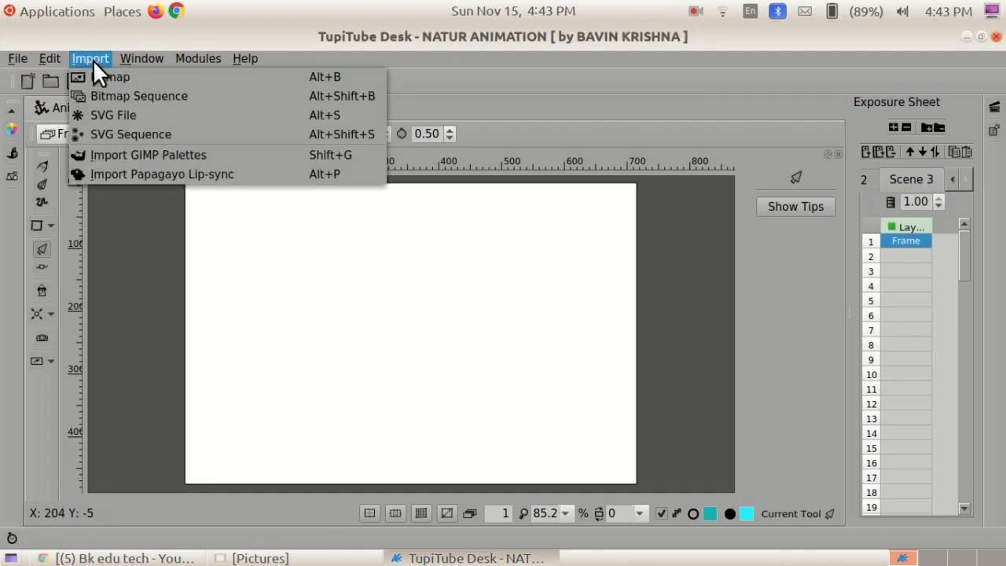
left_click(103, 72)
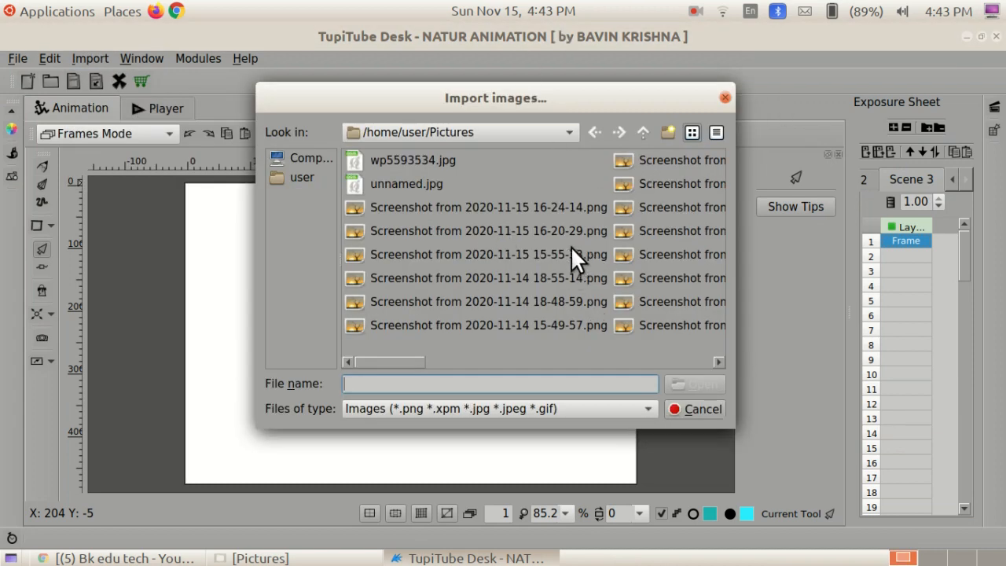
scroll(570, 246, "down", 3)
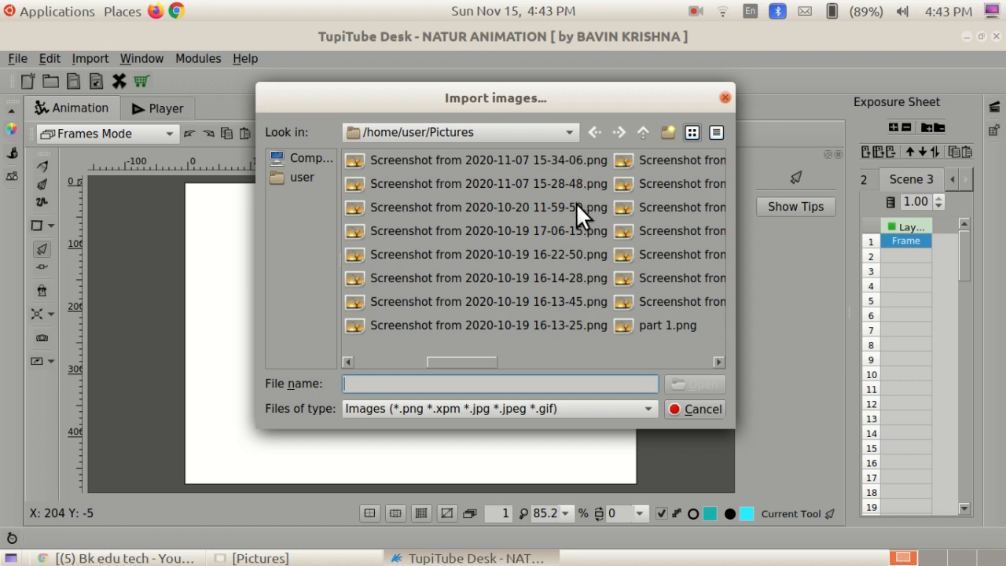
scroll(581, 295, "down", 3)
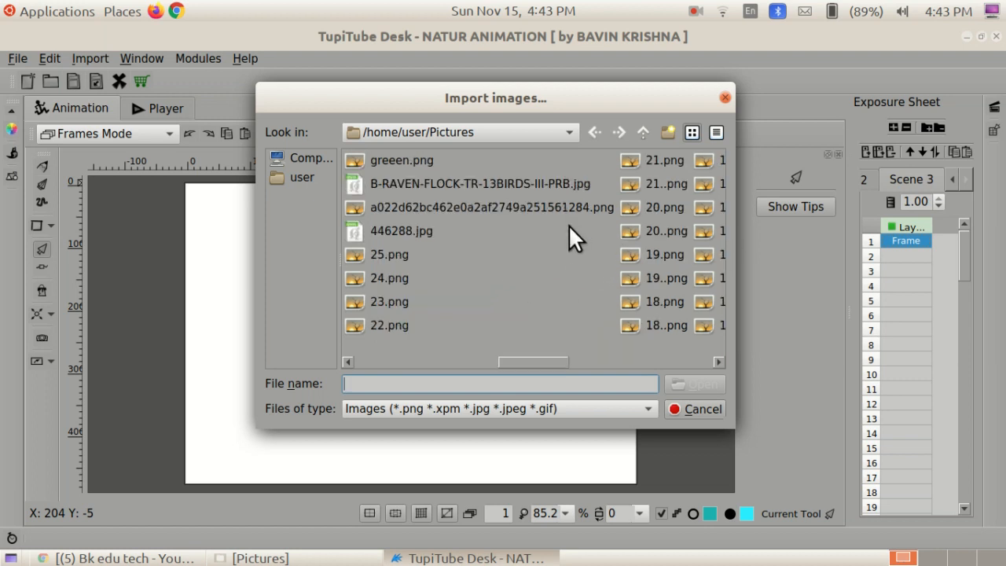
left_click(695, 11)
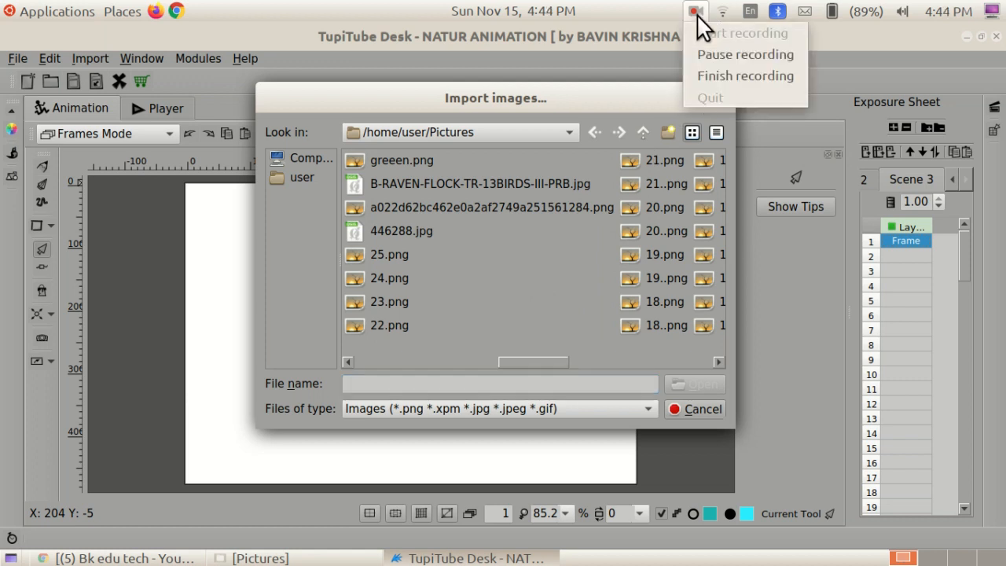
left_click(705, 52)
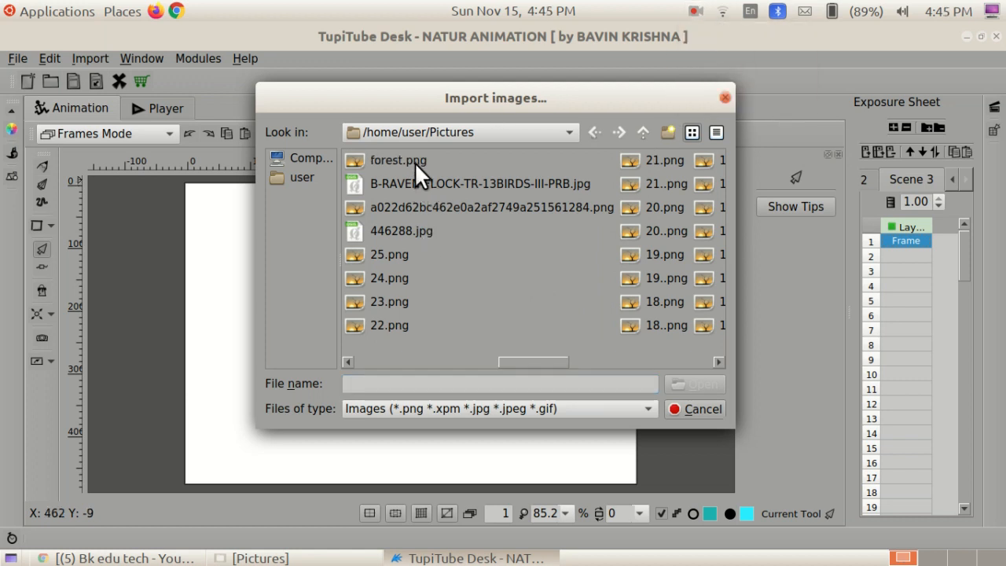
left_click(414, 162)
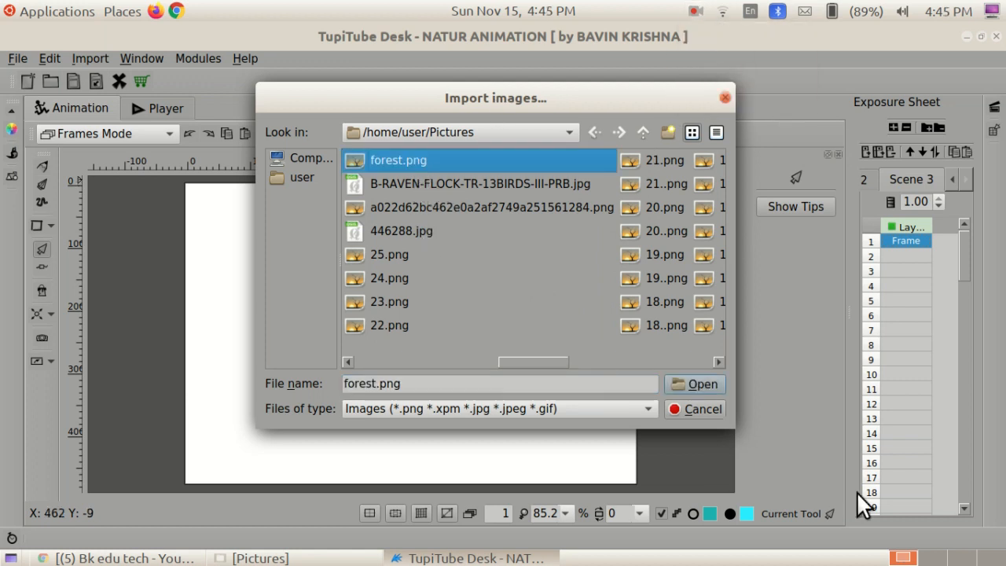
left_click(695, 384)
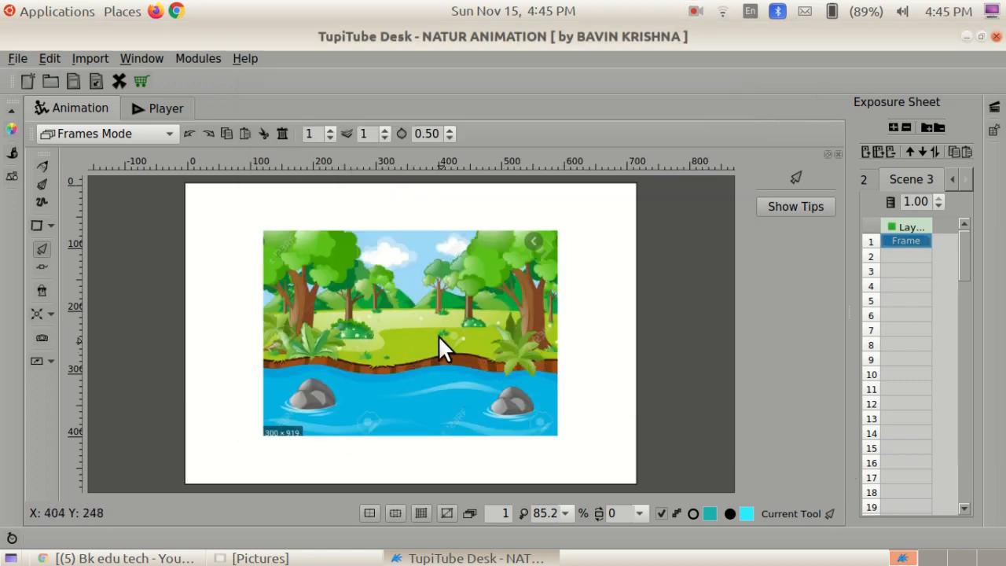
Step: Scale the forest image to about 1.54 in X and 1.49 in Y so it covers the whole canvas
left_click(366, 353)
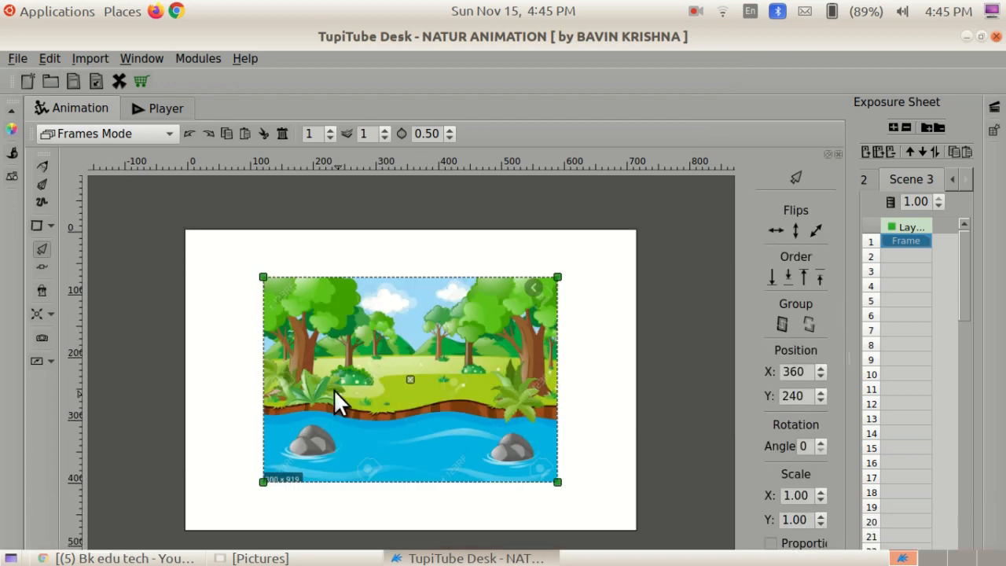
left_click_drag(558, 278, 638, 231)
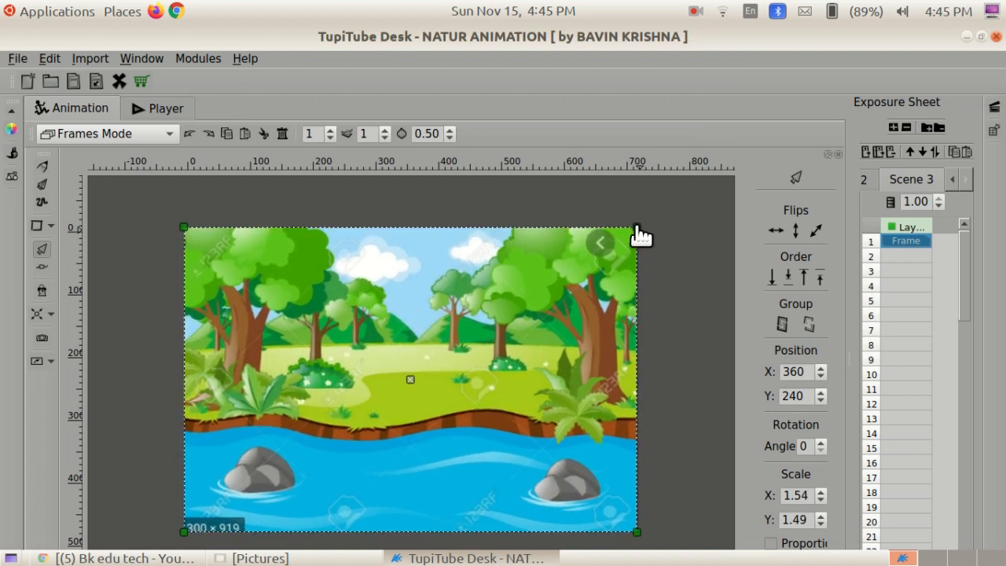
left_click(713, 344)
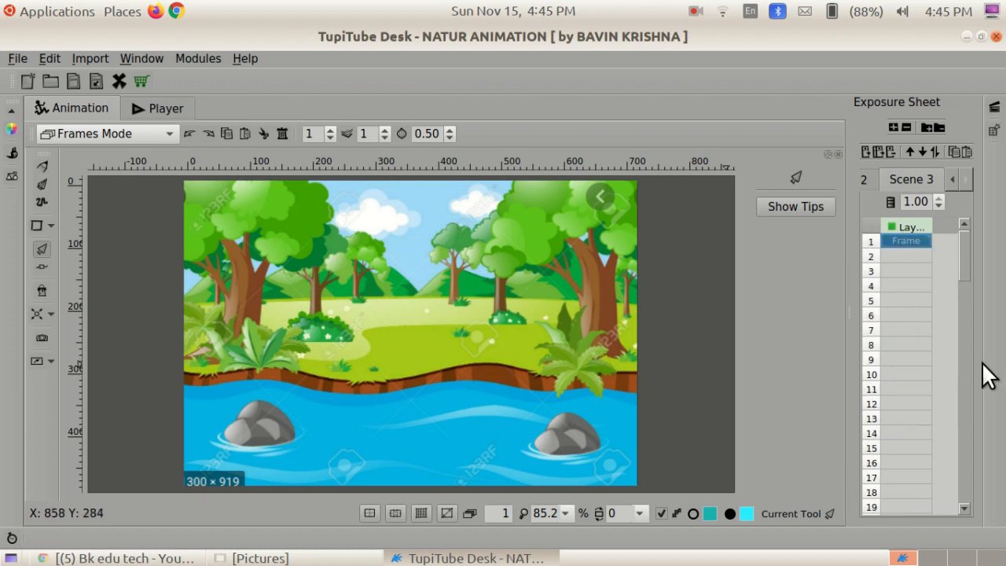
Step: Extend the forest river image from frame 1 through frame 30 of Scene 3
left_click(878, 149)
left_click(878, 149)
left_click(877, 147)
left_click(877, 147)
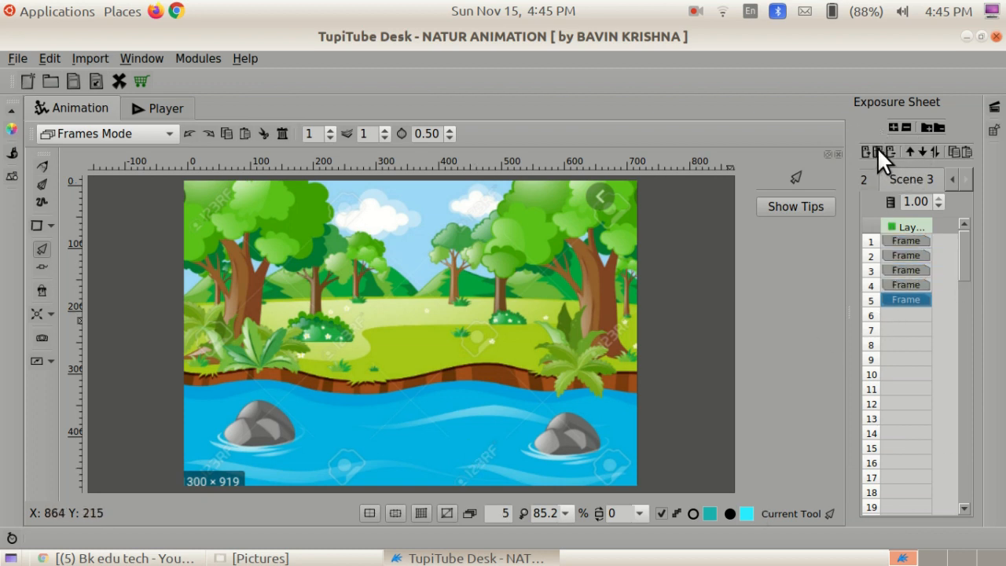
left_click(878, 147)
left_click(877, 147)
left_click(877, 147)
left_click(878, 147)
left_click(877, 147)
left_click(877, 147)
left_click(877, 147)
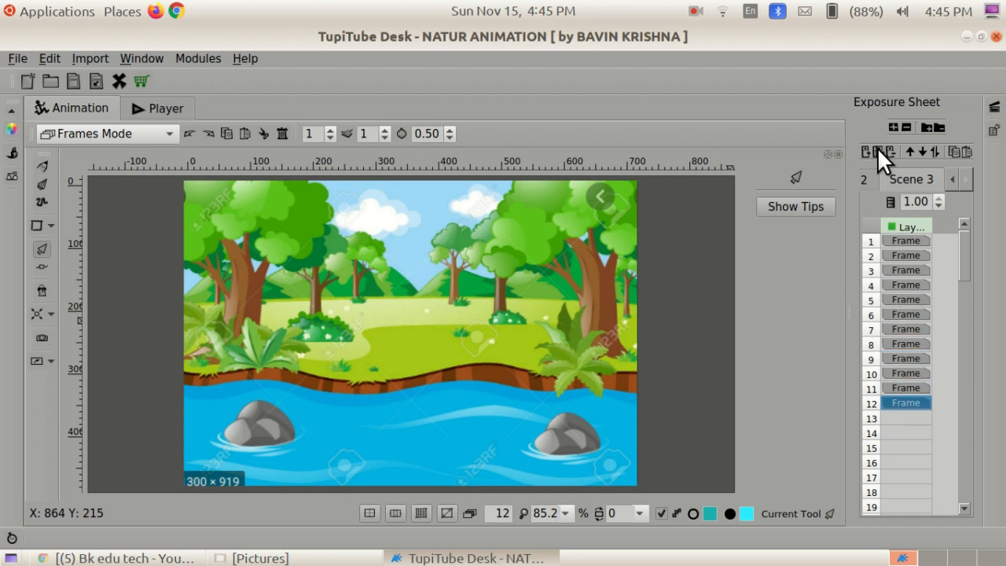
left_click(877, 147)
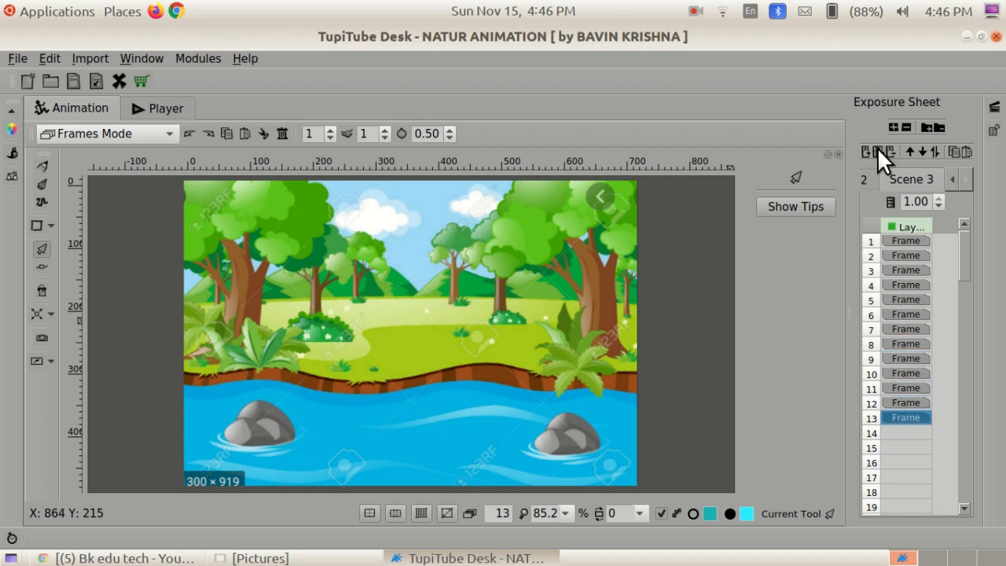
left_click(877, 147)
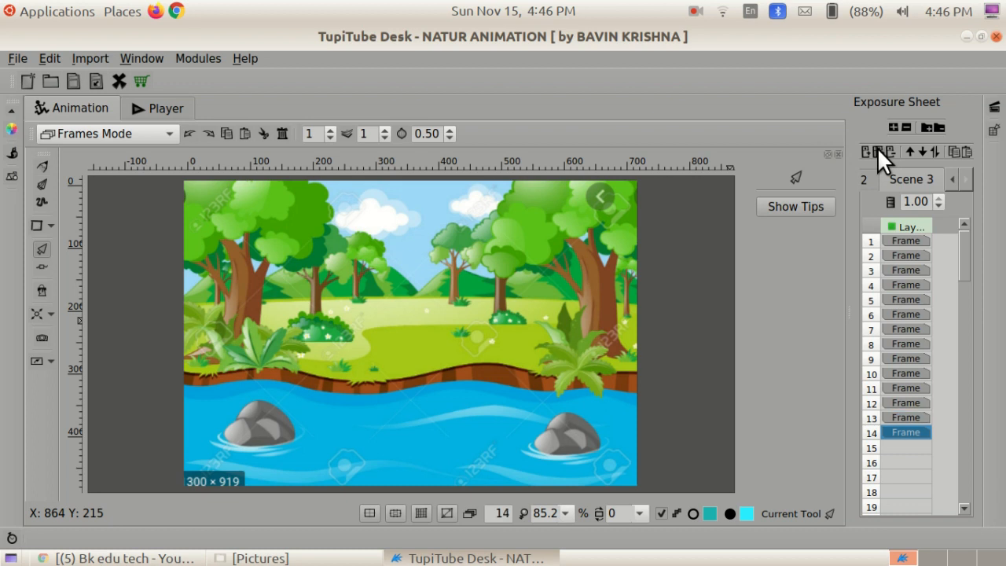
left_click(878, 147)
left_click(877, 147)
left_click(877, 147)
left_click(877, 147)
left_click(877, 147)
left_click(878, 147)
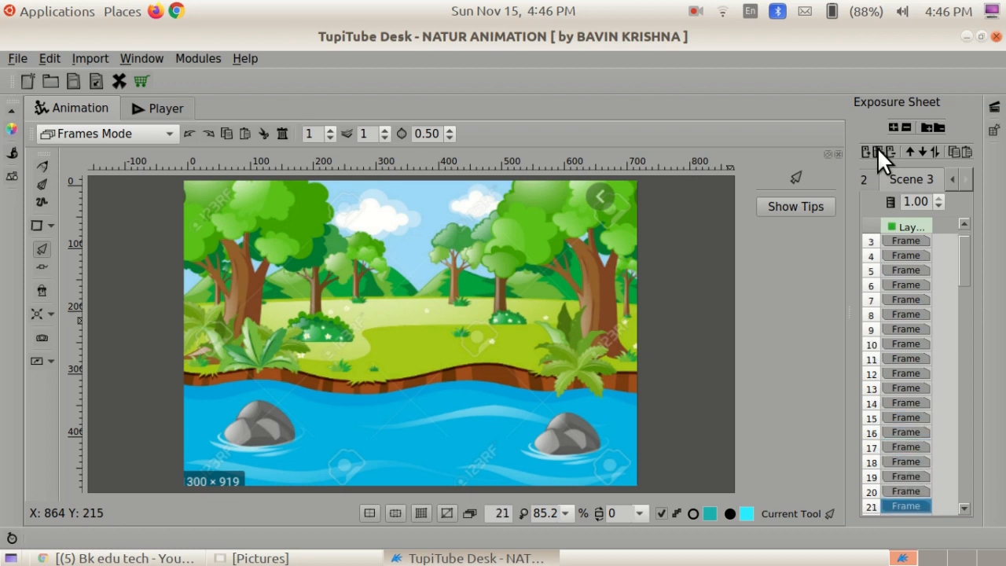
left_click(877, 147)
left_click(877, 147)
left_click(877, 147)
left_click(877, 147)
left_click(877, 147)
left_click(877, 147)
left_click(877, 147)
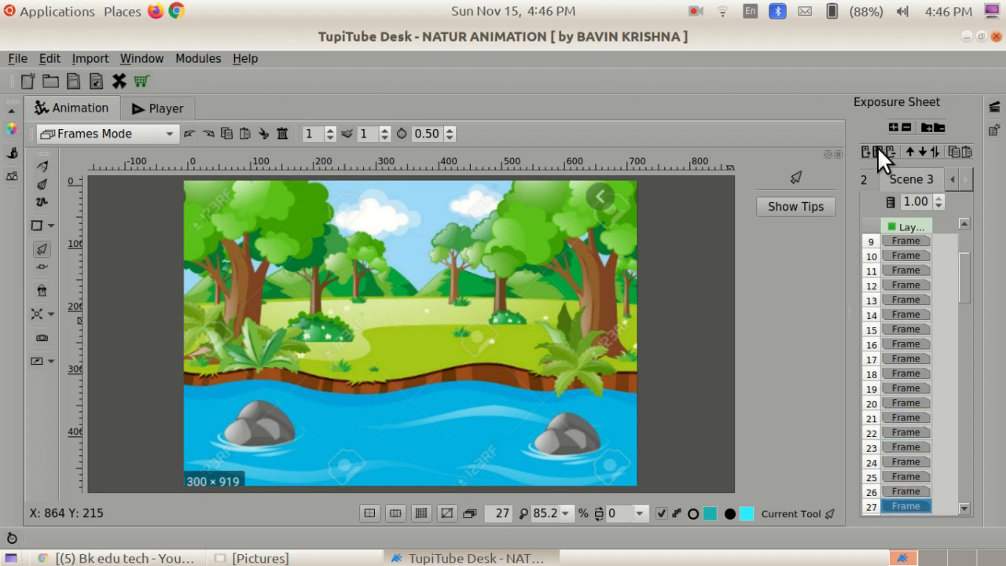
left_click(877, 147)
left_click(877, 147)
left_click(877, 147)
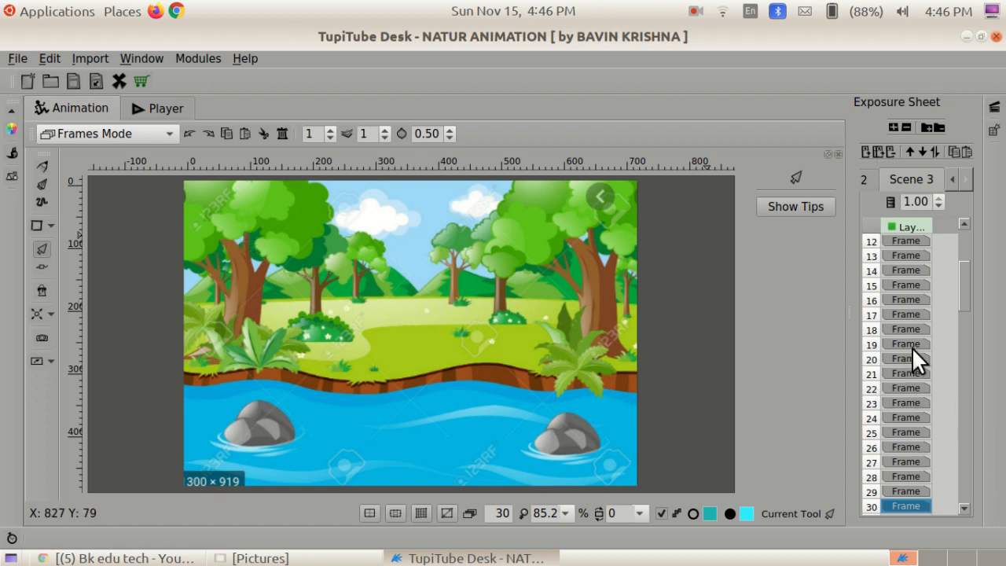
Step: Import the bitmap 1.png from the Desktop resources subfolder ending in 15T062348Z-001 into frame 1 of Scene 3
scroll(914, 314, "up", 4)
left_click(909, 240)
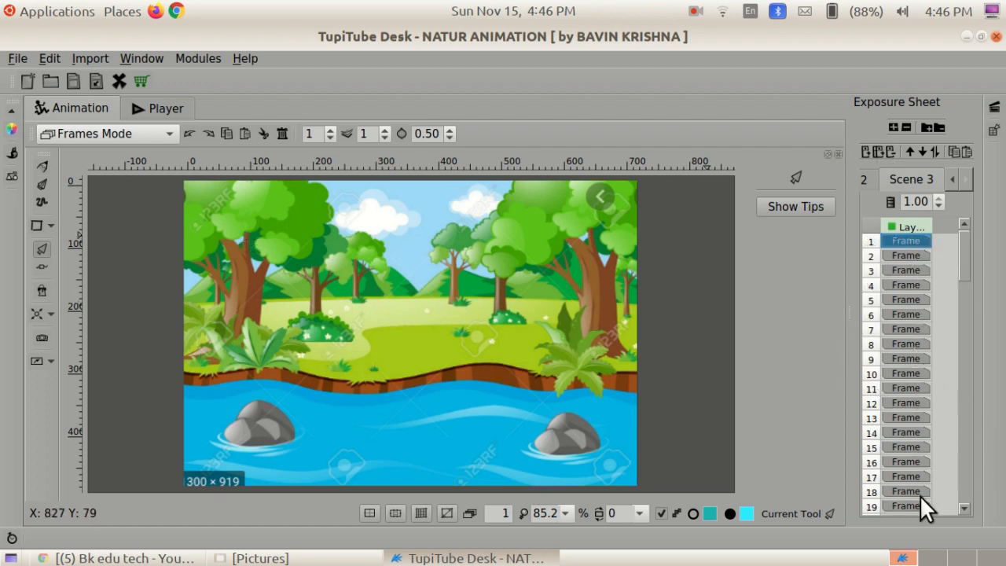
left_click(88, 57)
left_click(102, 74)
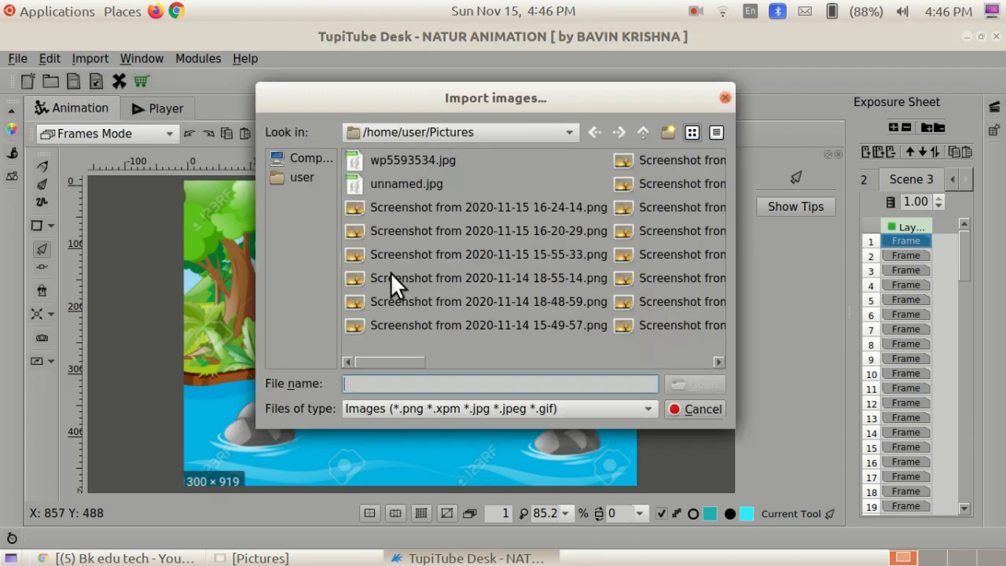
left_click(296, 178)
scroll(642, 286, "down", 3)
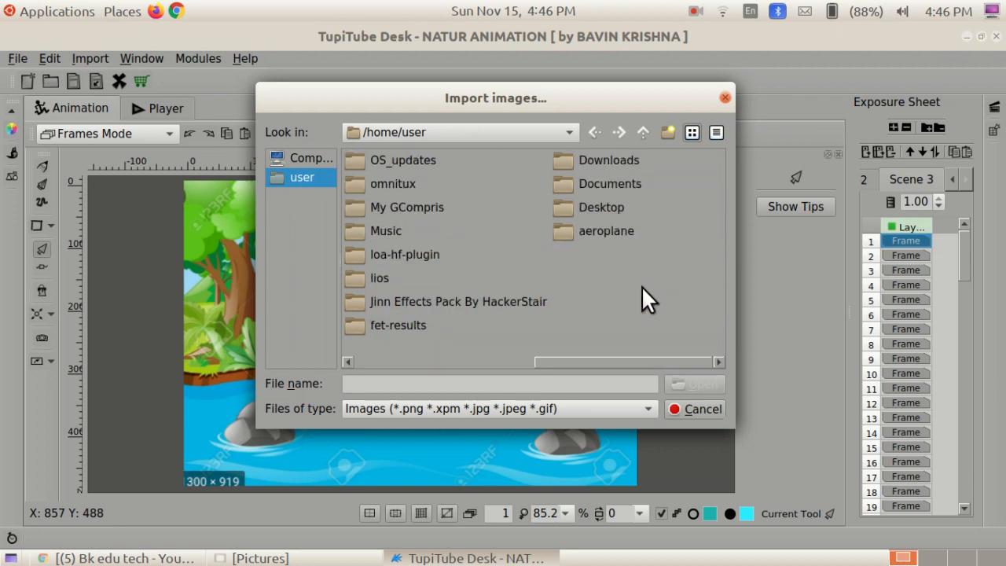
double_click(623, 207)
double_click(535, 161)
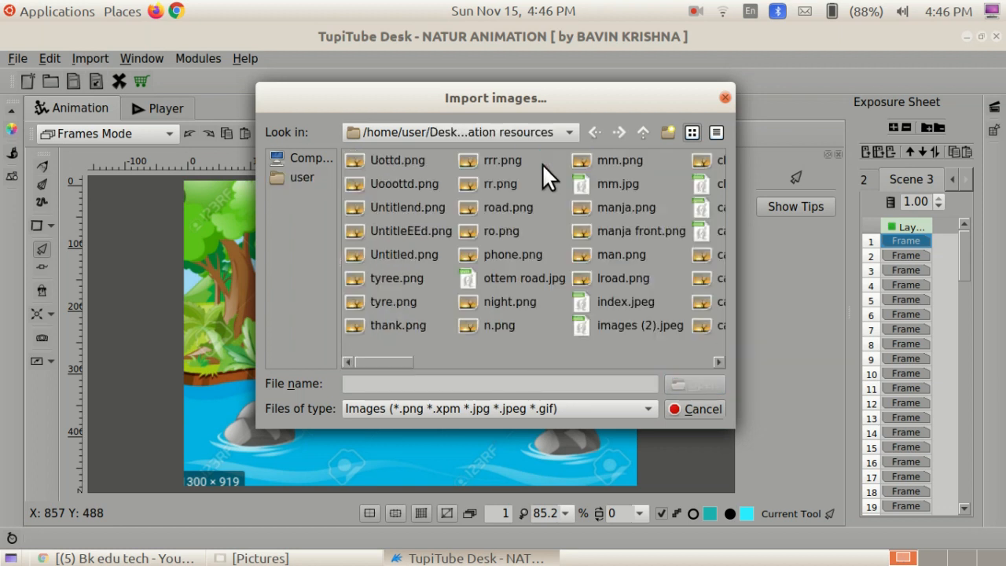
scroll(566, 205, "down", 5)
double_click(550, 230)
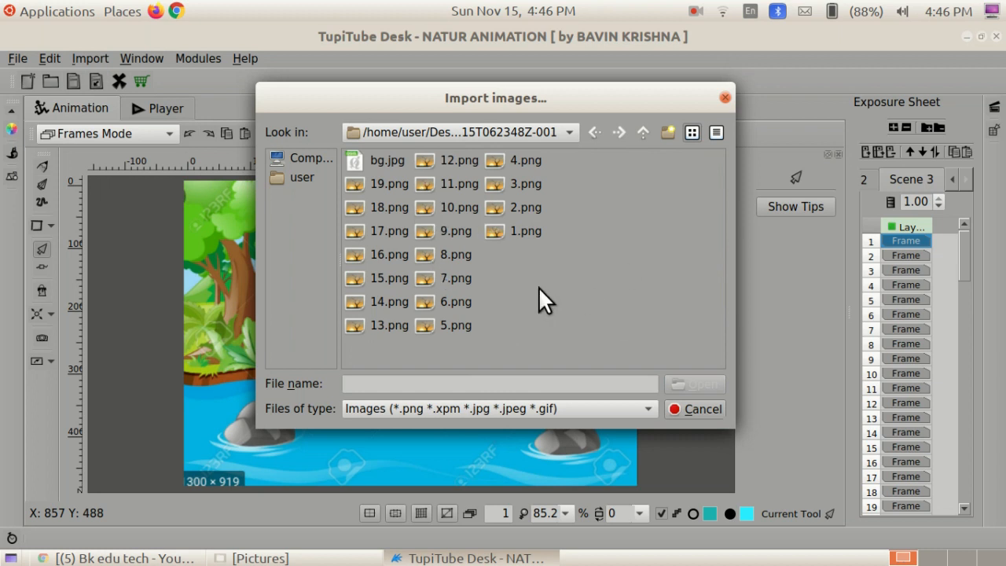
left_click(520, 227)
left_click(705, 383)
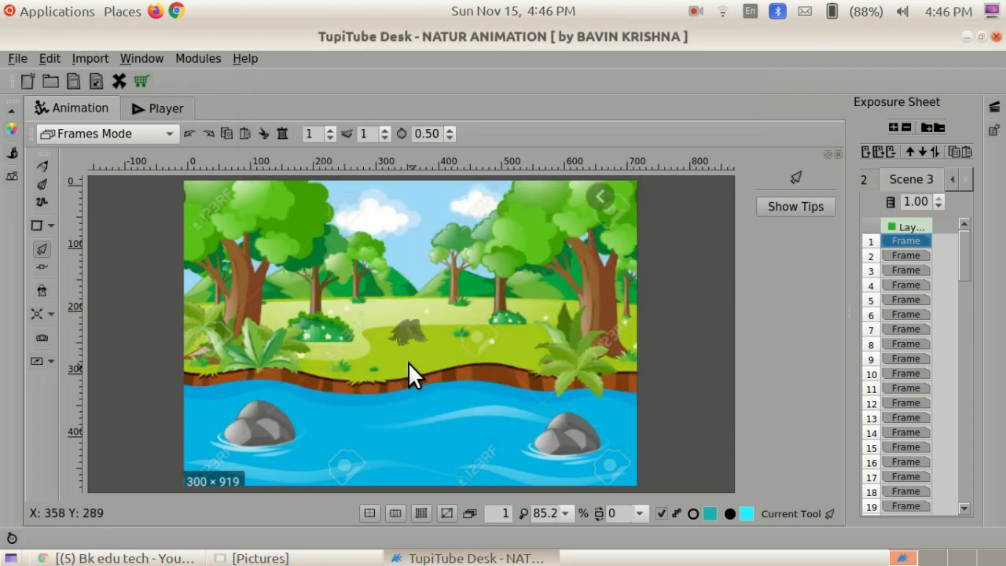
Step: Move the imported bird over the large tree trunk at about X 84, Y 192
left_click(404, 330)
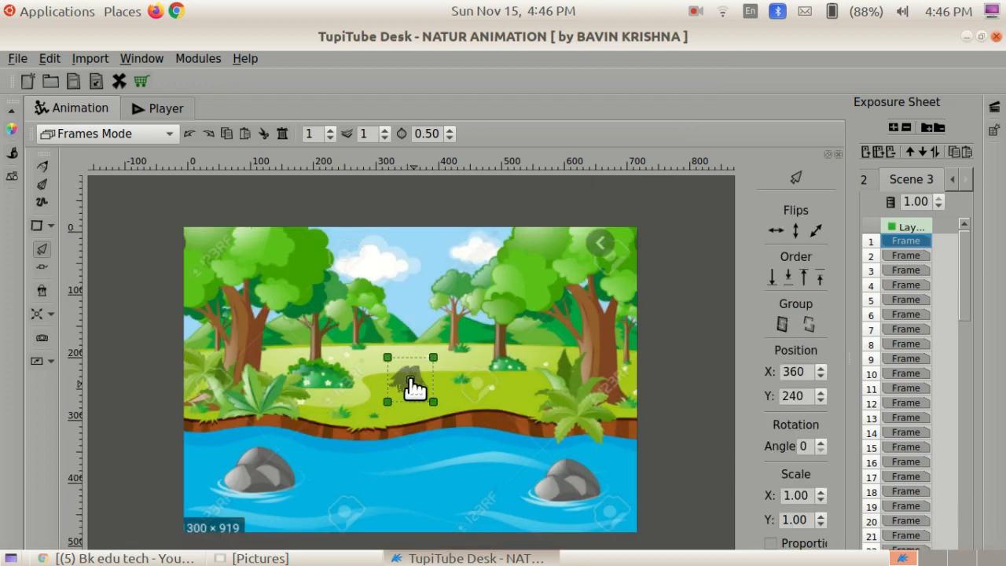
left_click_drag(416, 386, 311, 352)
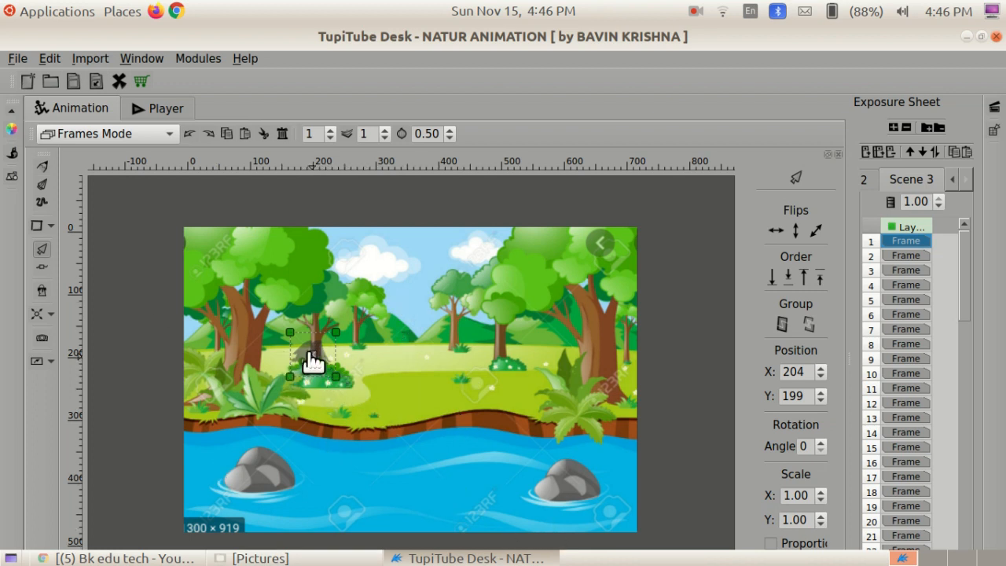
left_click_drag(316, 362, 242, 358)
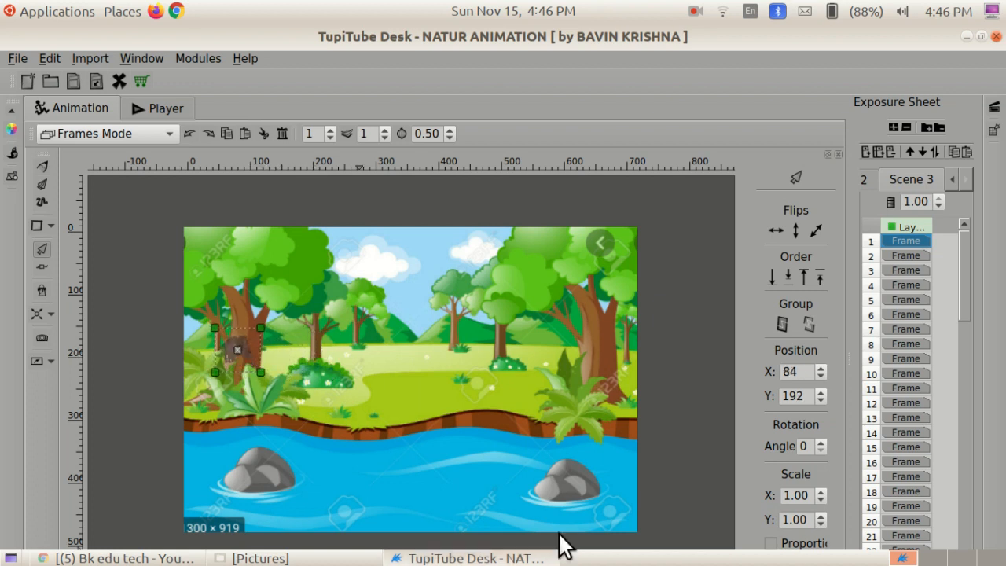
left_click(695, 11)
left_click(698, 53)
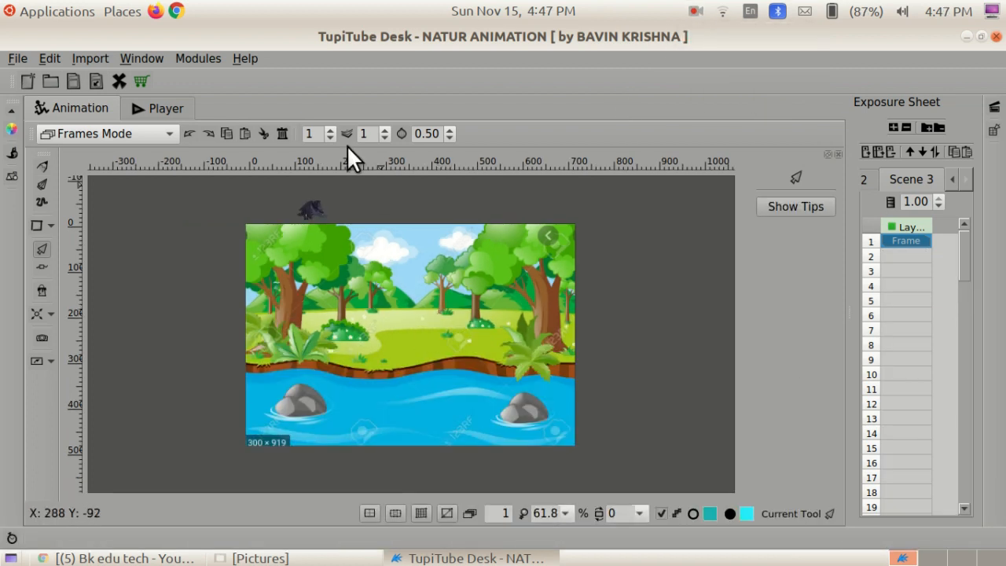
Step: Cut the forest river image out of frame 1 of Scene 3
left_click(306, 207)
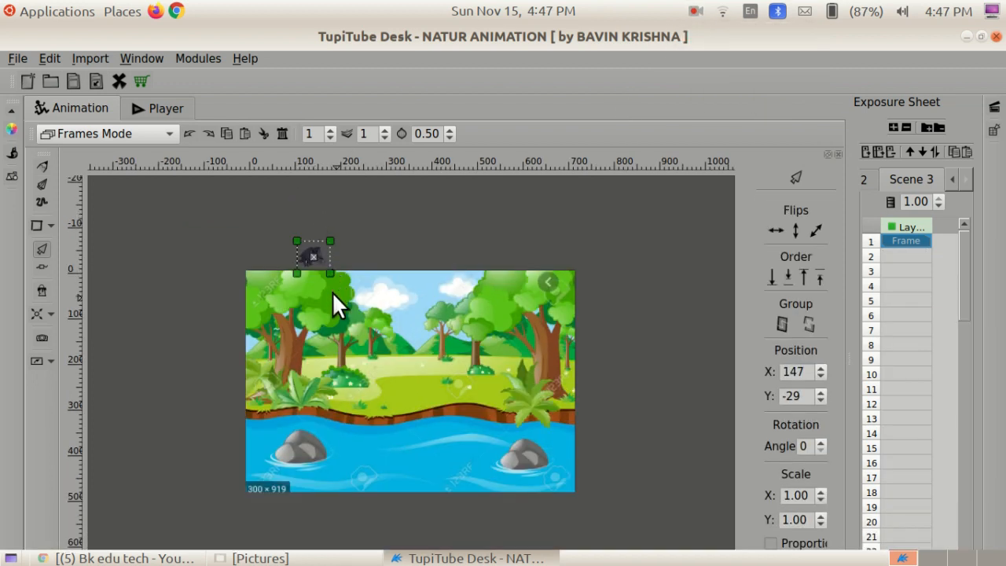
left_click(385, 231)
left_click(368, 307)
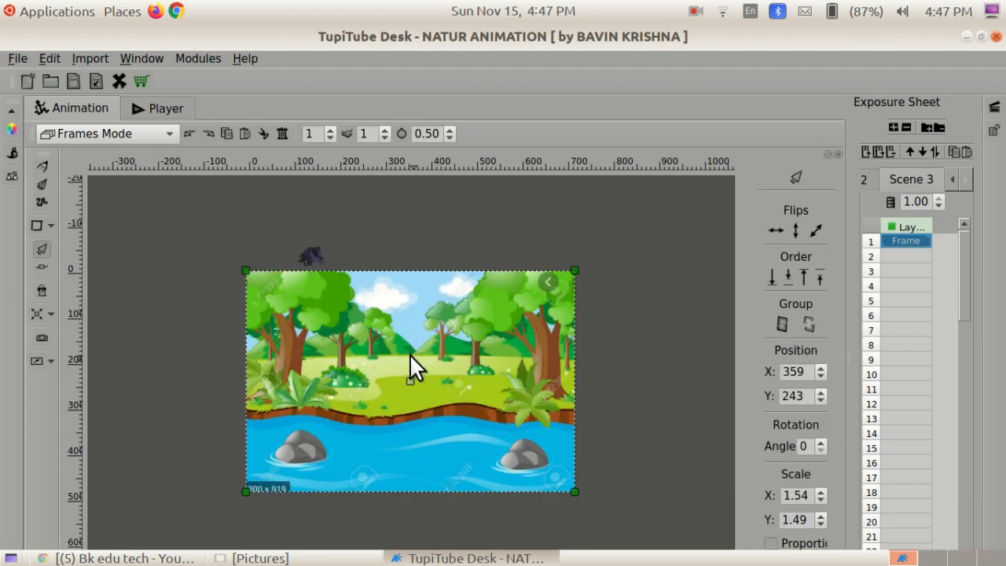
right_click(404, 331)
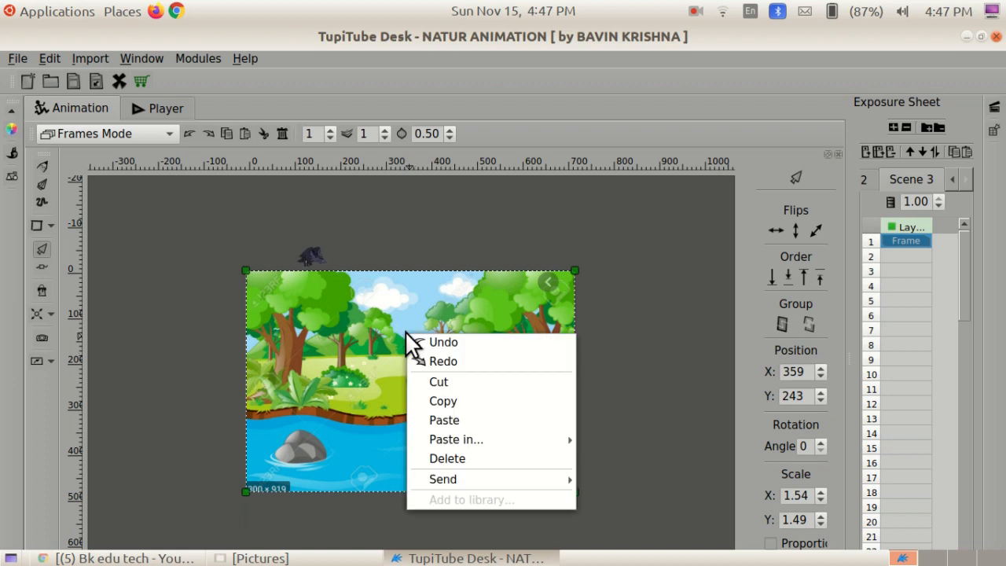
left_click(430, 381)
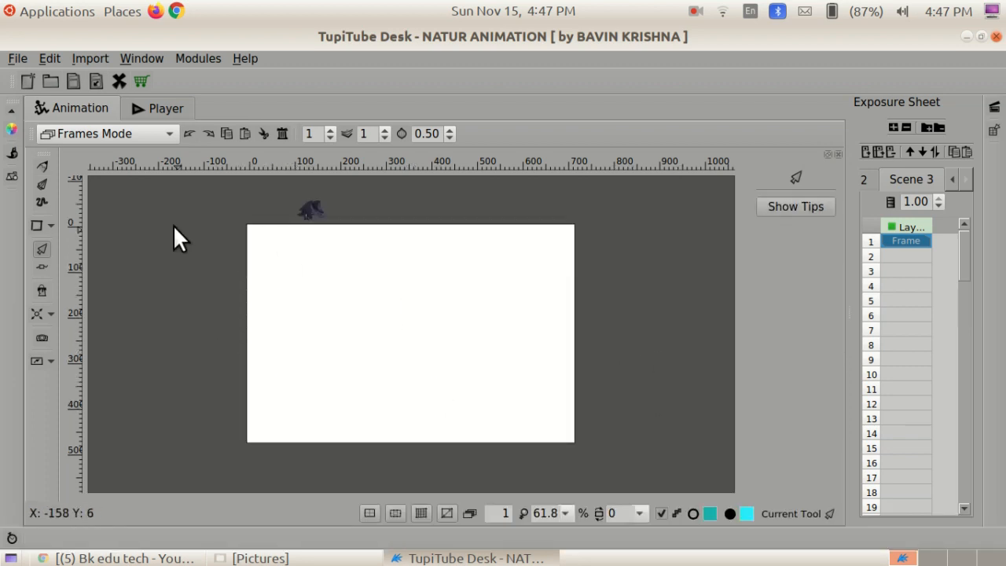
Step: Move the bird from above the canvas onto it at about X 115, Y 229
left_click(310, 206)
left_click_drag(314, 262, 298, 375)
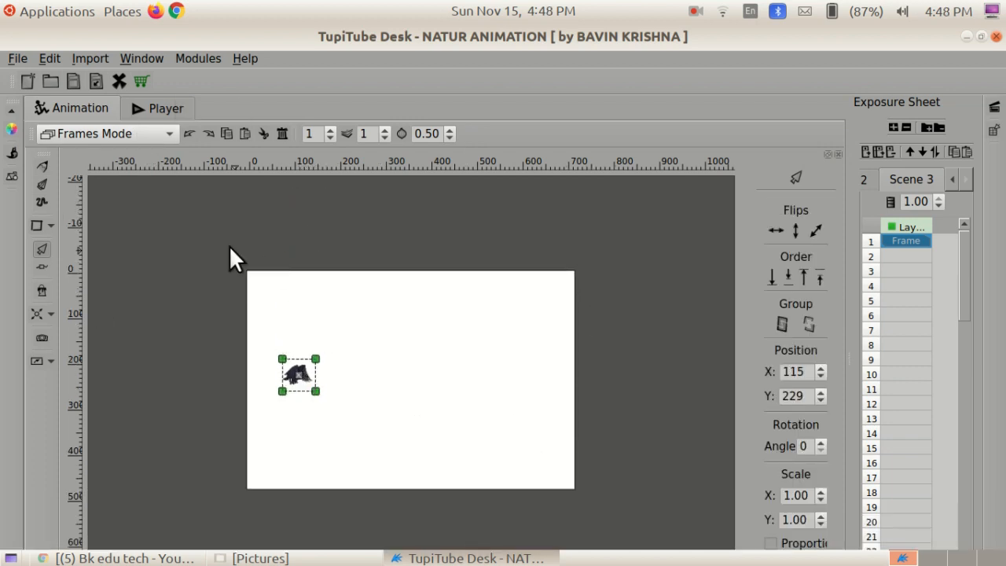
left_click(228, 275)
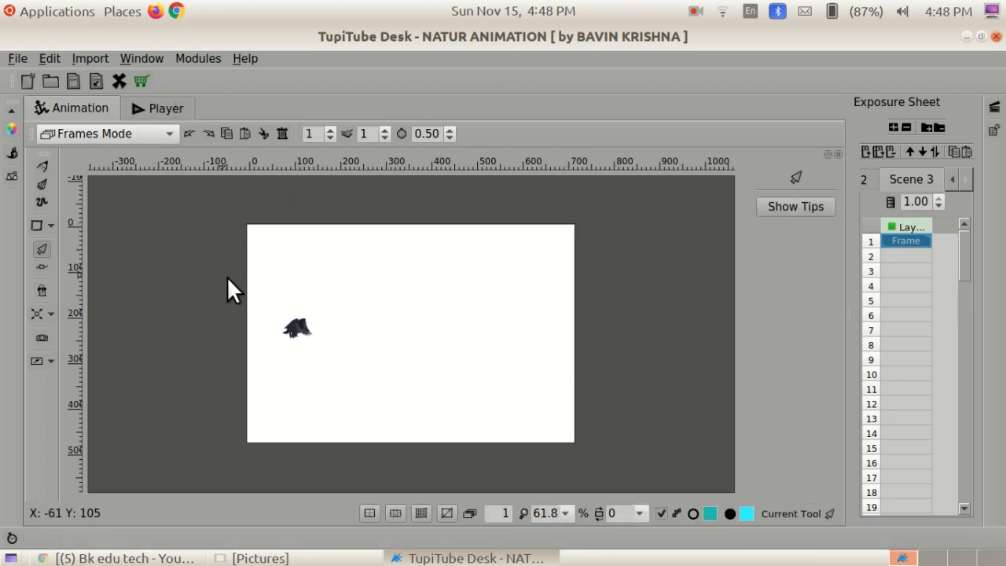
Step: Paste the forest river image into Scene 3's static background
left_click(134, 138)
left_click(134, 153)
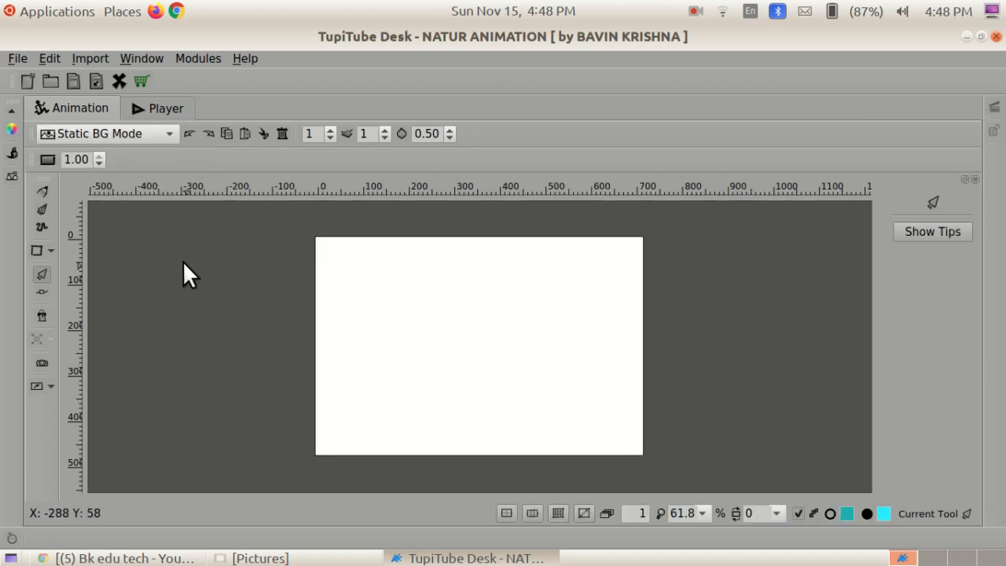
right_click(503, 364)
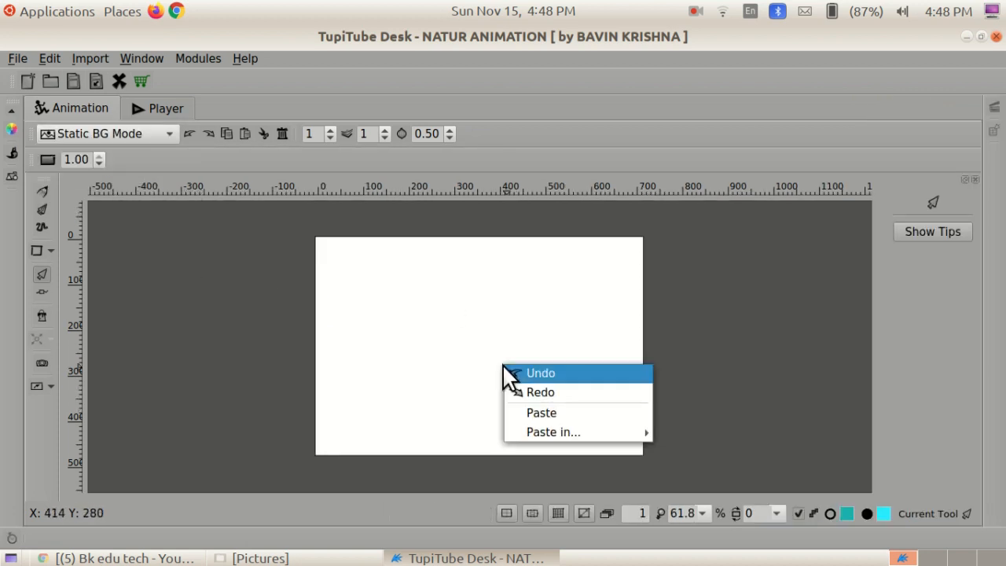
left_click(520, 411)
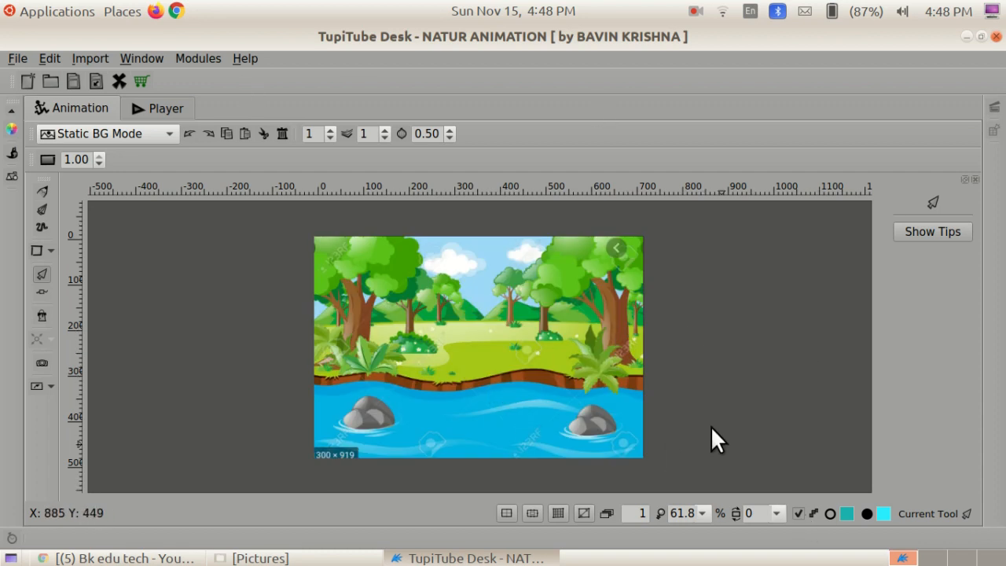
Step: Return to Frames Mode, scale the bird to about 1.20 in X and 1.23 in Y, and place it at about X 39, Y 171
left_click(133, 133)
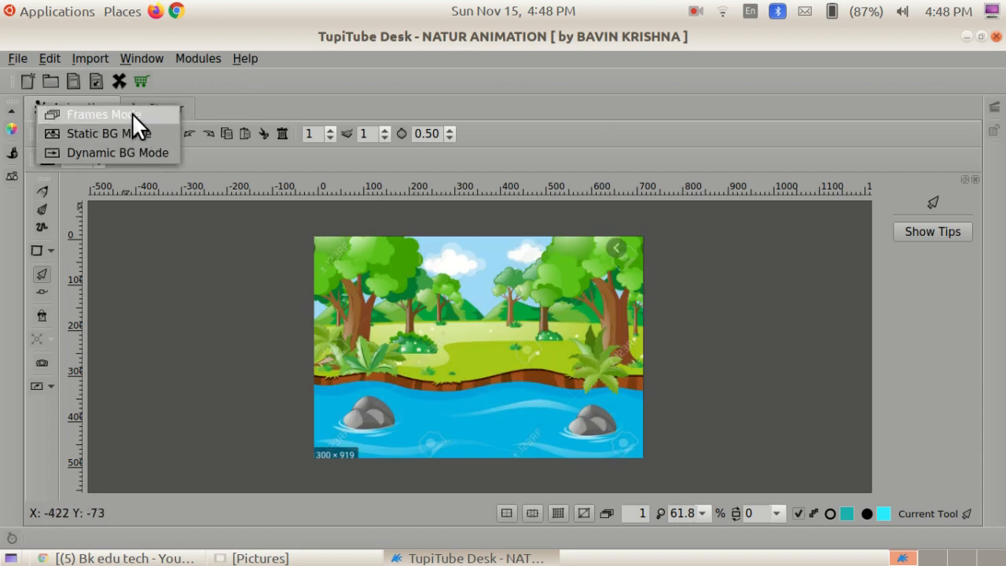
left_click(132, 114)
left_click(291, 323)
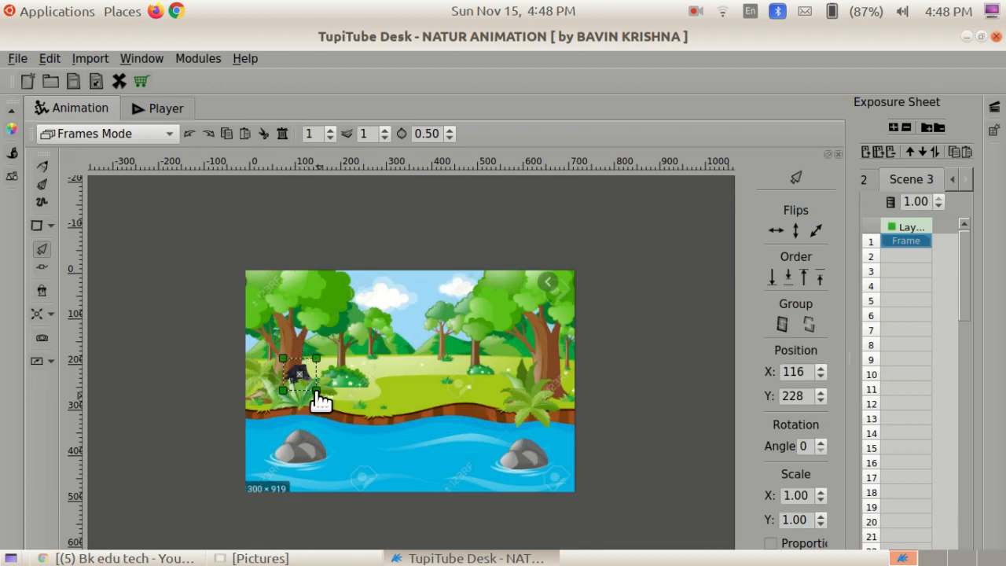
left_click_drag(316, 392, 264, 355)
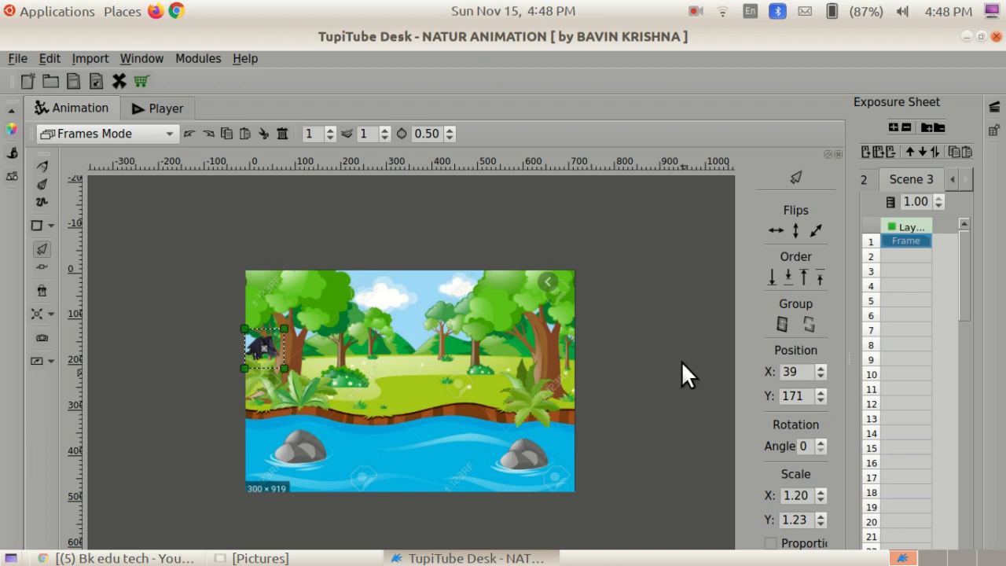
left_click(688, 341)
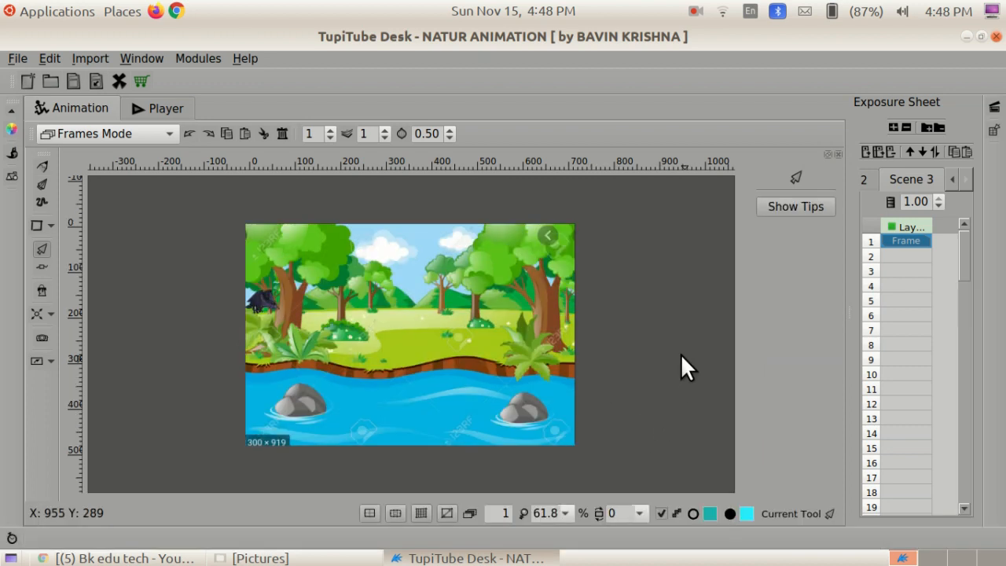
Step: Add frame 2 to Scene 3, import the bitmap 2.png into it, and select the imported bird
left_click(903, 256)
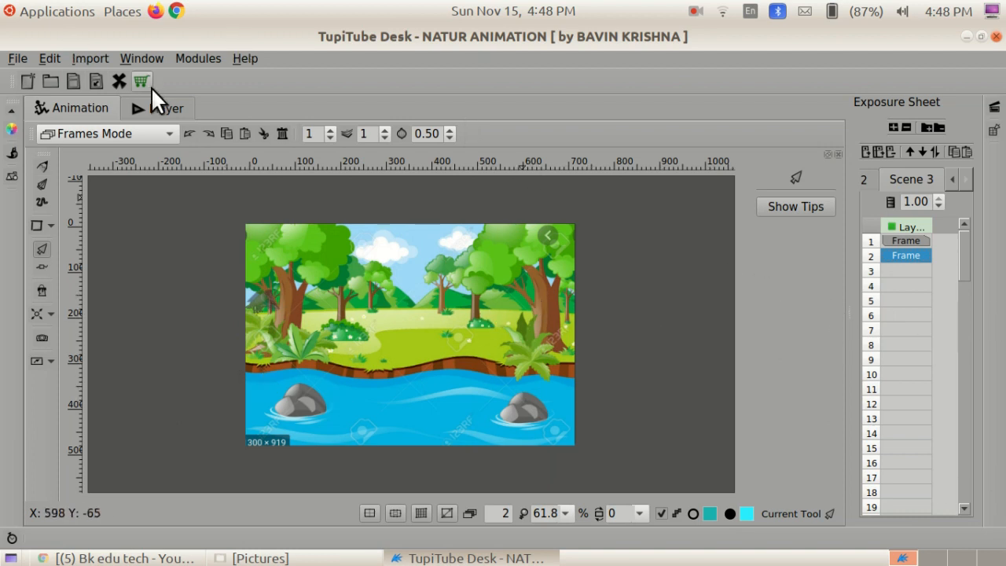
left_click(79, 56)
left_click(105, 79)
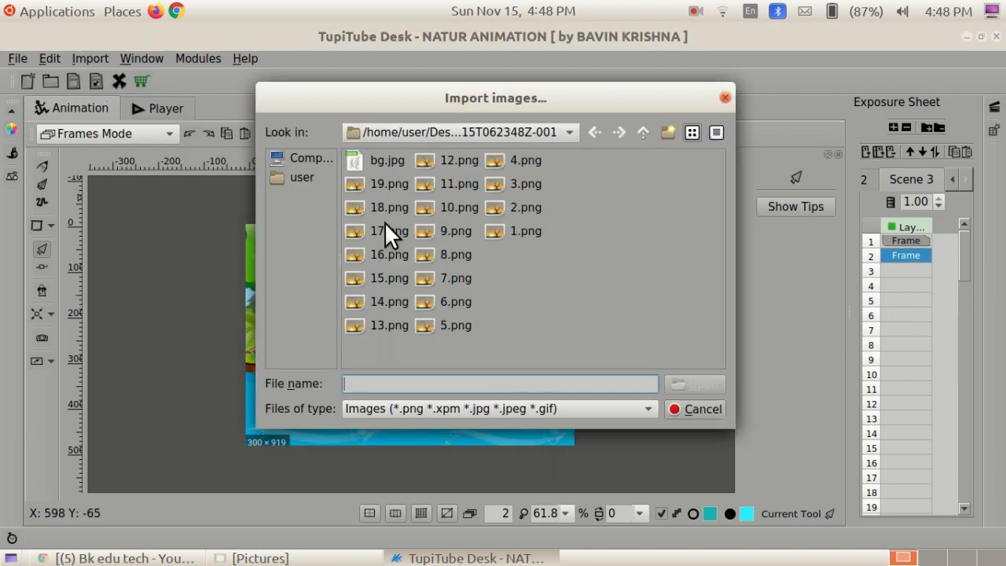
left_click(528, 212)
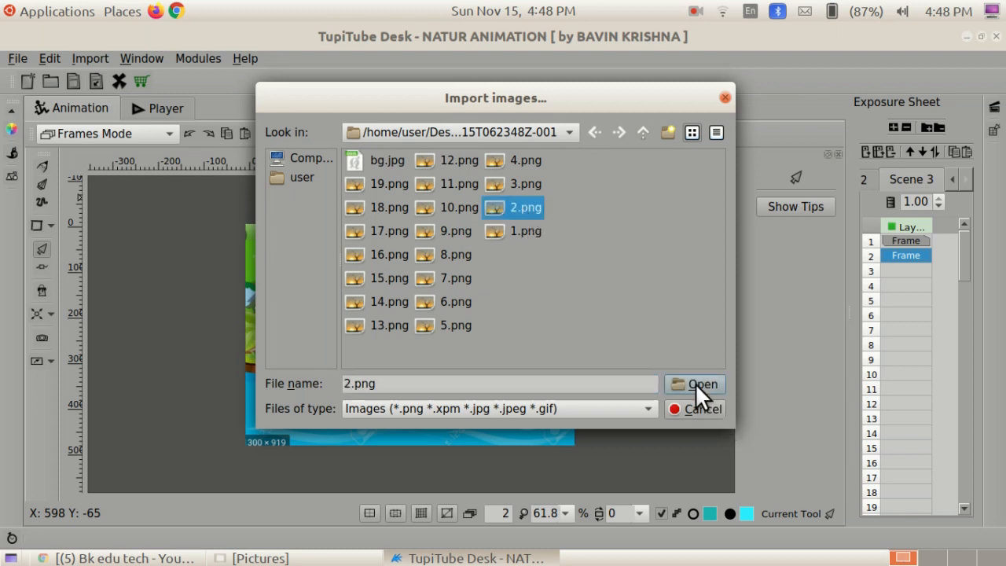
left_click(696, 383)
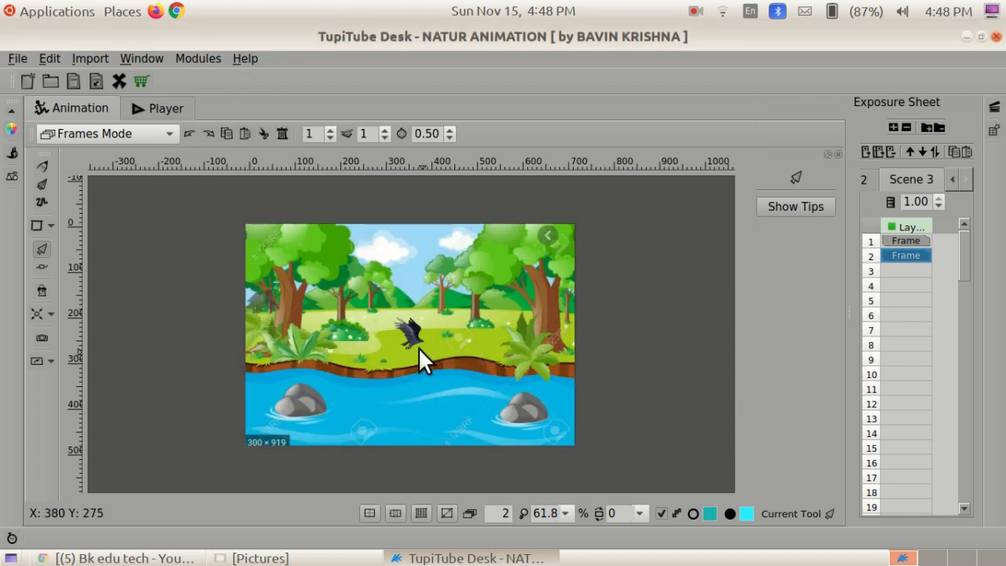
left_click(410, 330)
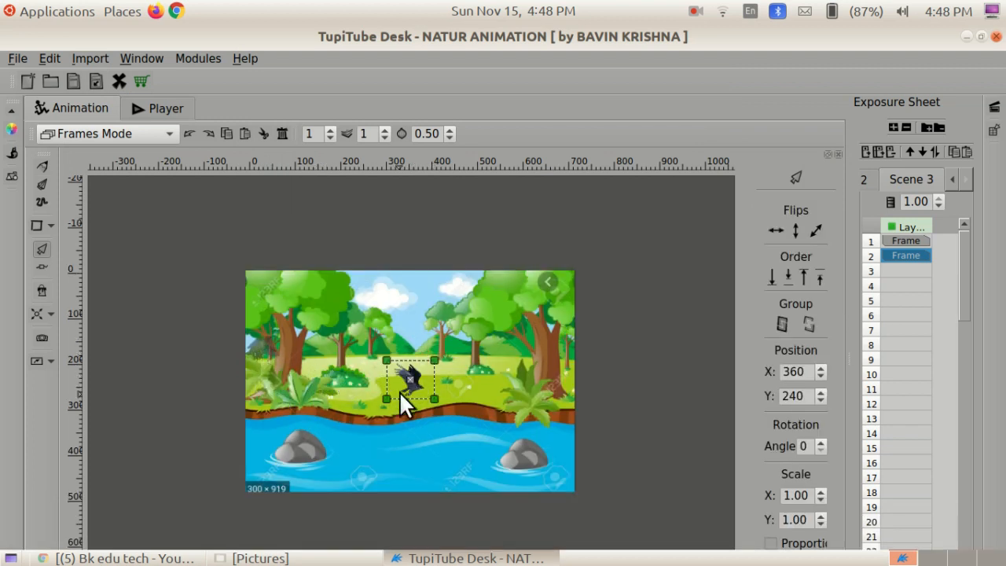
Step: Move the imported bird in frame 2 up onto the large tree trunk at the canvas's left side and deselect it
left_click_drag(412, 385, 280, 353)
left_click(627, 417)
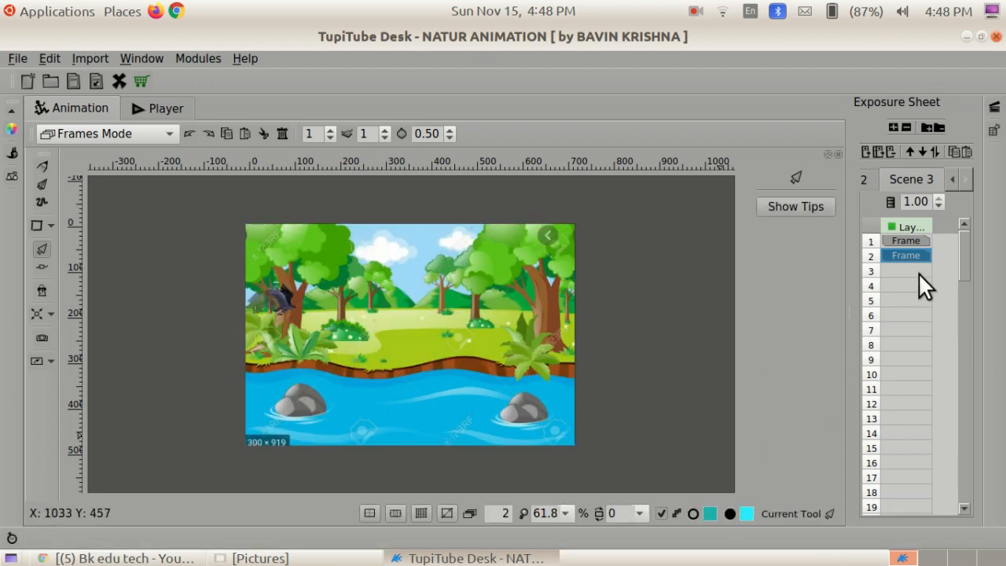
Step: Add frame 3 to Scene 3 and import the bitmap 3.png
left_click(918, 272)
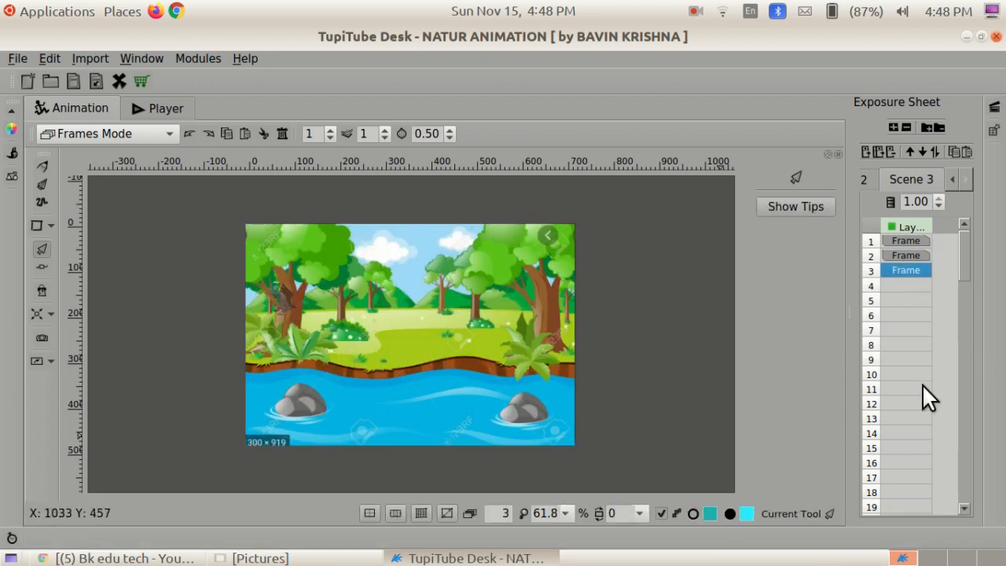
left_click(88, 57)
left_click(95, 78)
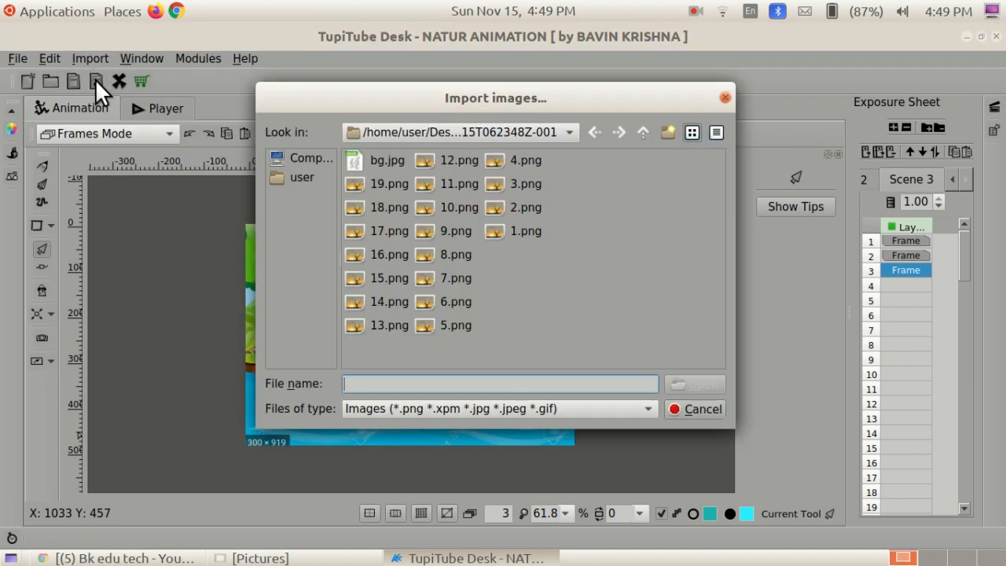
left_click(520, 184)
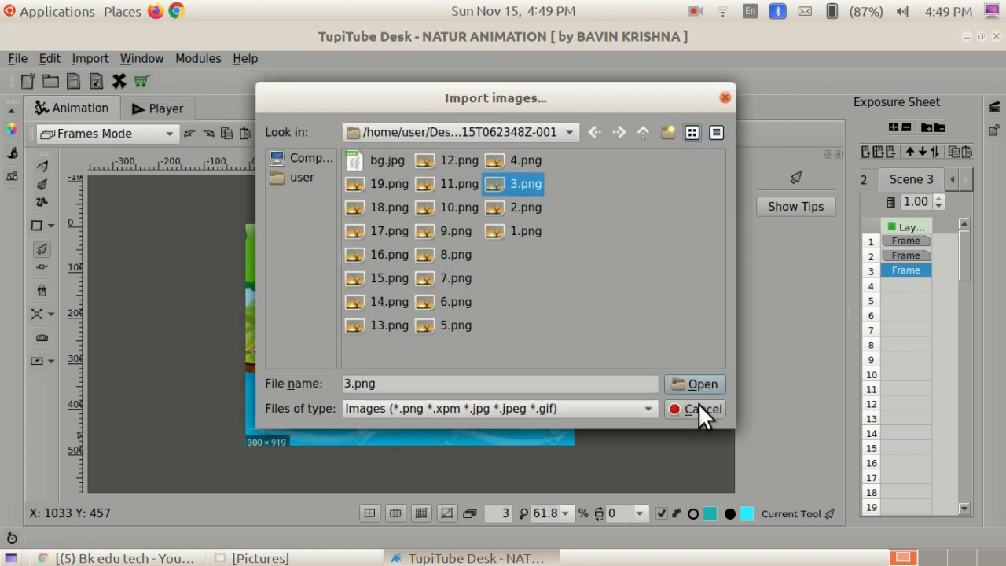
left_click(702, 385)
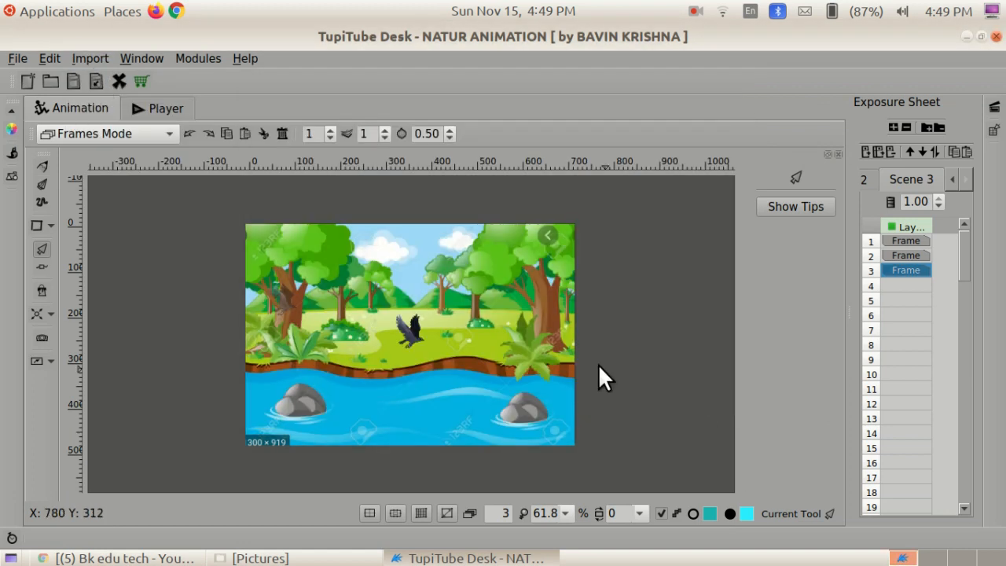
Step: Place frame 3's bird at about X 121, Y 168 and deselect it
left_click(408, 332)
left_click_drag(411, 377, 306, 358)
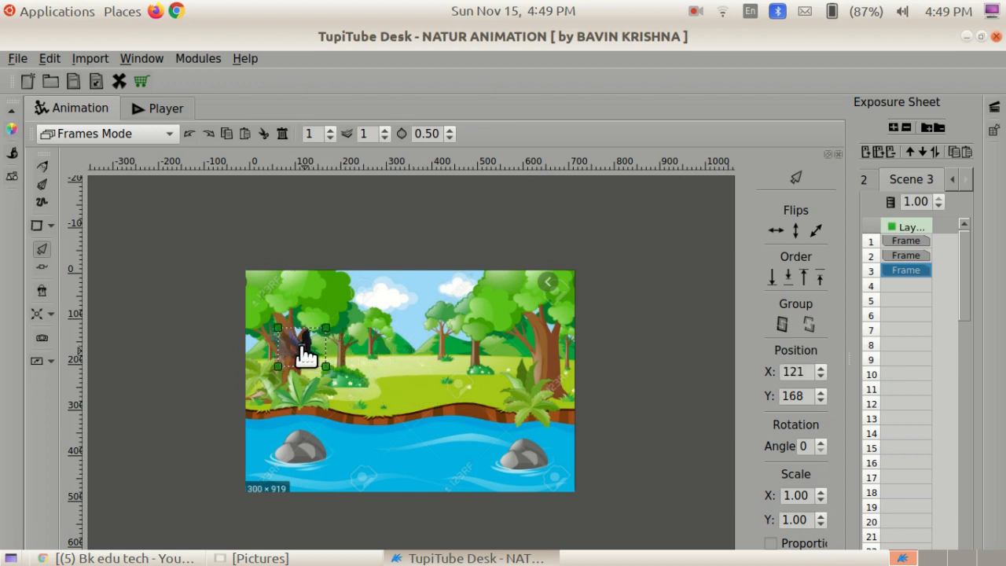
left_click(636, 398)
Step: Add frame 4 to Scene 3 and import the bitmap 4.png
left_click(908, 287)
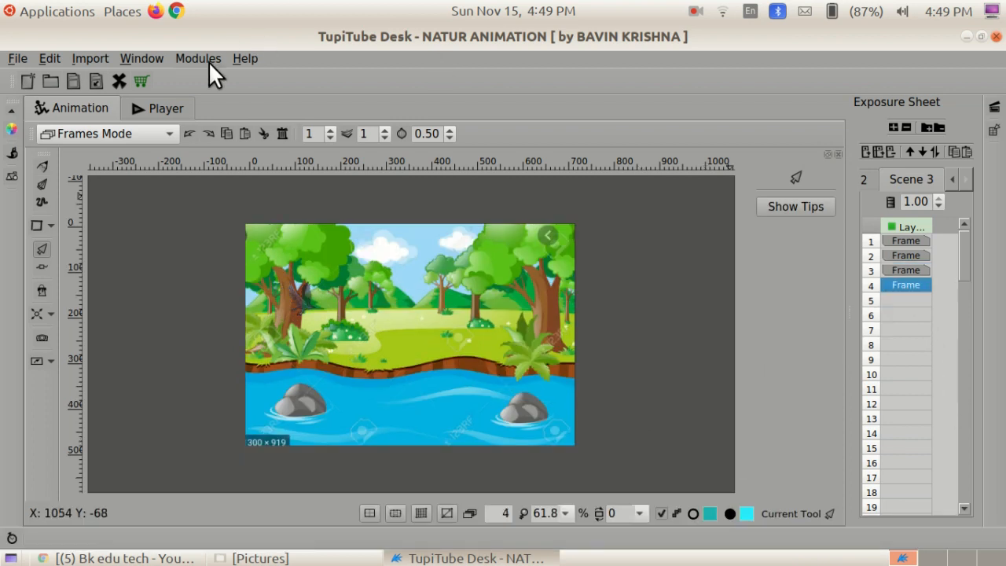
left_click(96, 58)
left_click(110, 74)
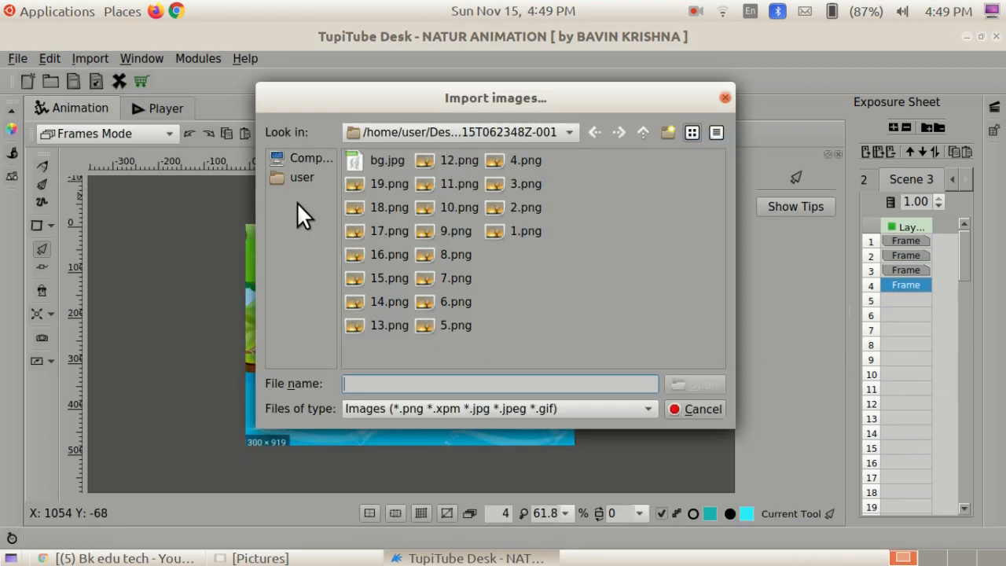
left_click(524, 161)
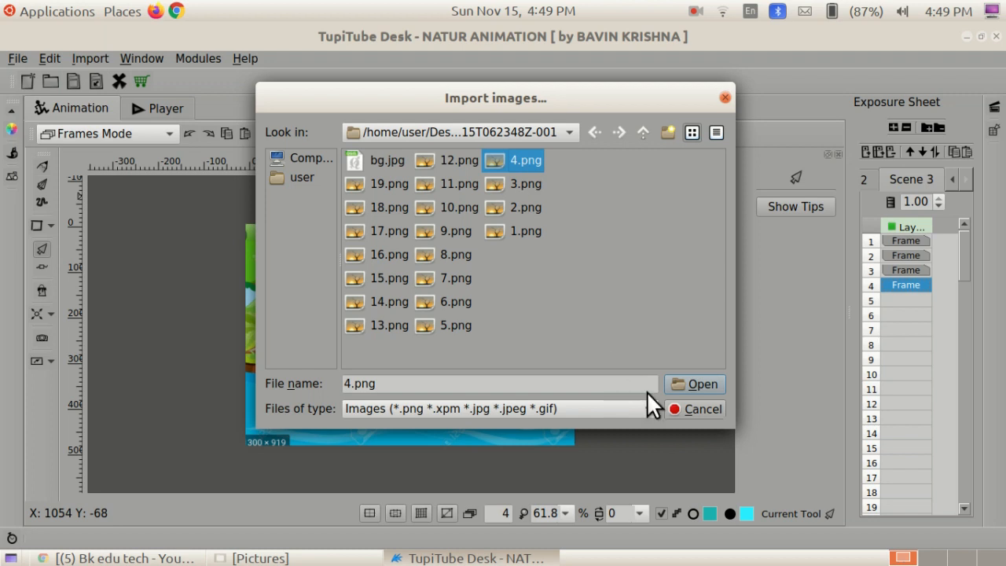
left_click(696, 384)
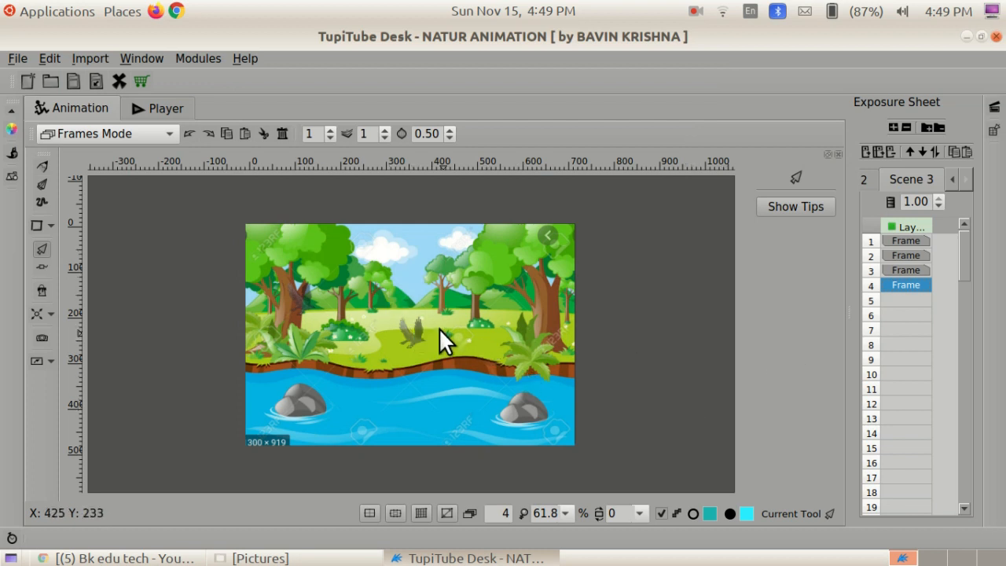
Step: Cut the misplaced bird at the canvas centre out of frame 3
left_click(913, 270)
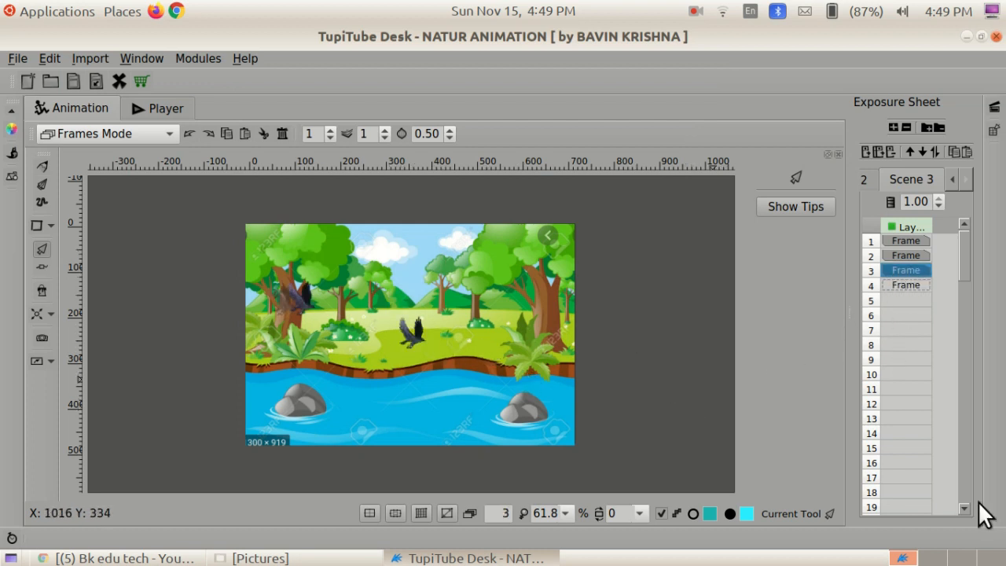
left_click(413, 335)
right_click(410, 360)
left_click(431, 409)
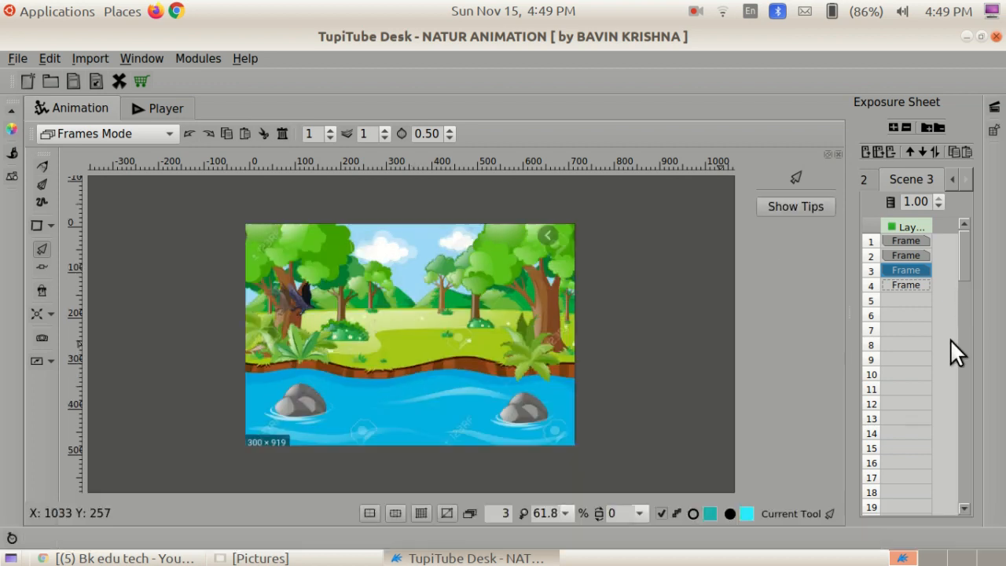
Step: Paste the cut bird into frame 4 and place it at about X 134, Y 160
left_click(925, 287)
right_click(468, 275)
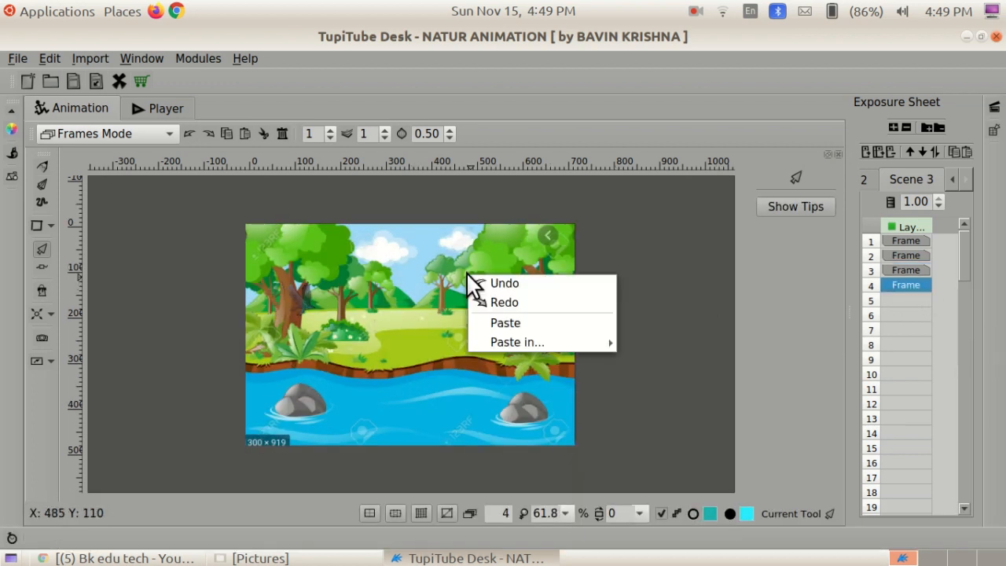
left_click(495, 323)
left_click(412, 337)
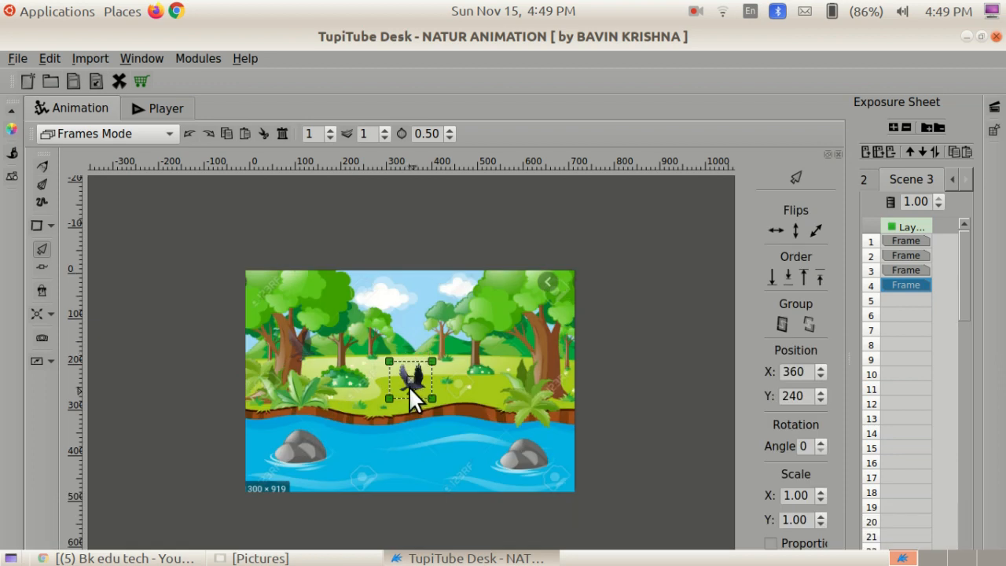
left_click_drag(412, 384, 312, 351)
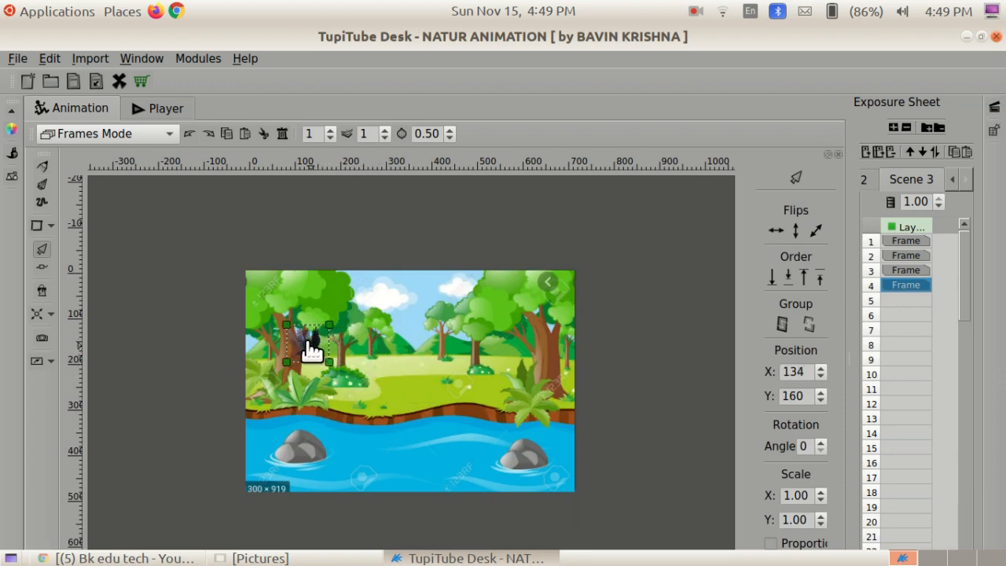
left_click(695, 11)
left_click(690, 50)
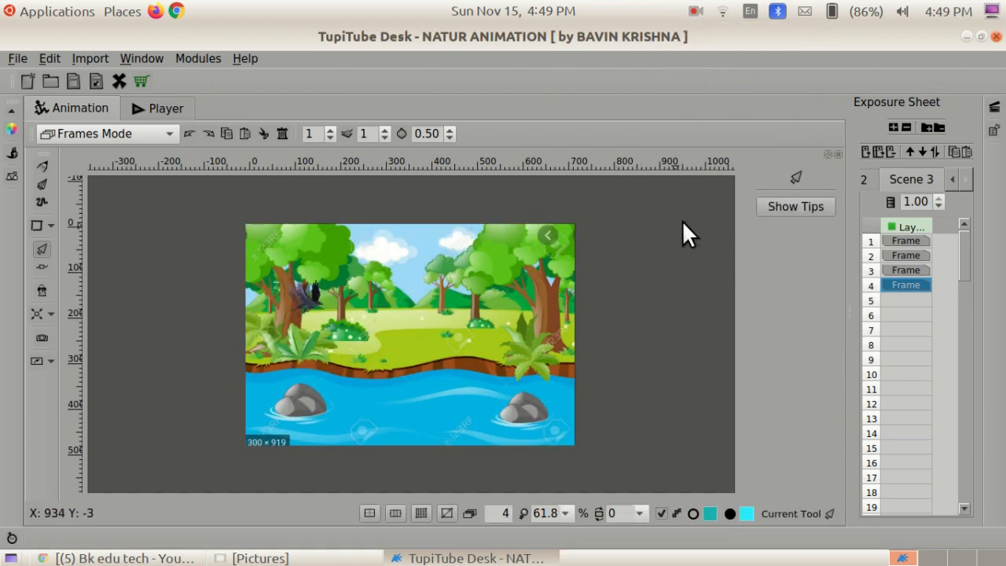
left_click(695, 11)
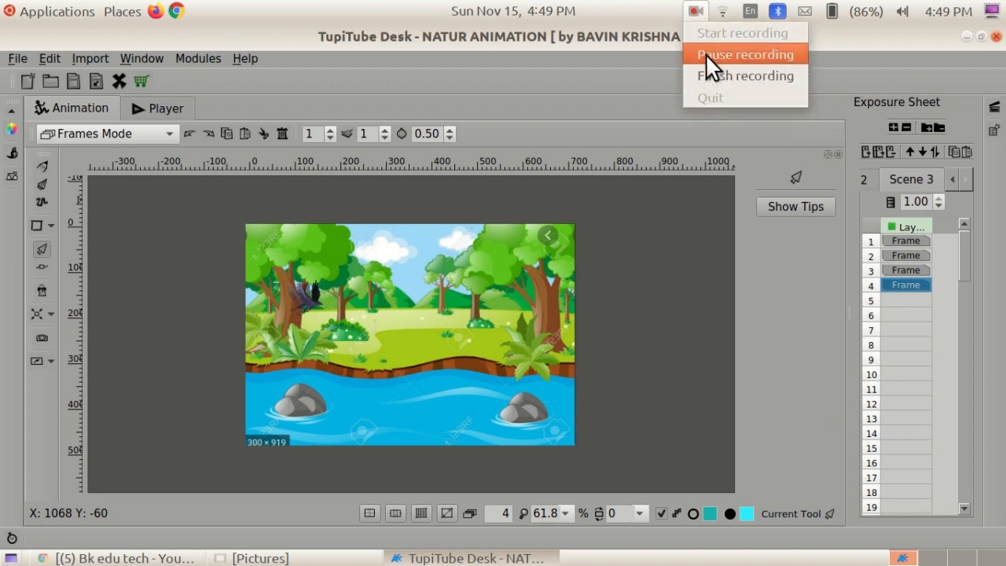
left_click(705, 53)
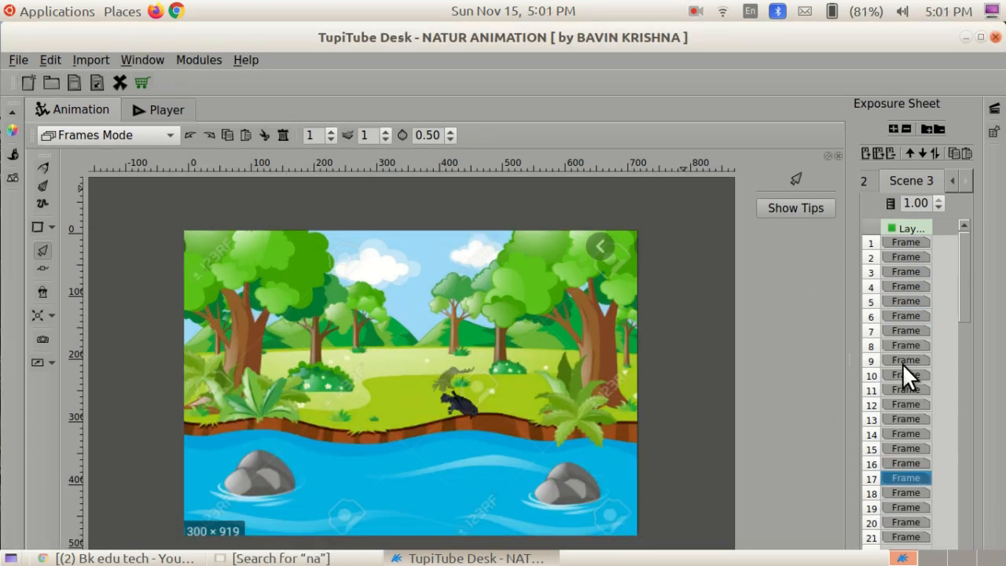
Step: Look through Scene 3's frame list, and play the scene preview to check the bird's flight
scroll(902, 363, "down", 2)
scroll(899, 364, "up", 2)
scroll(904, 362, "down", 2)
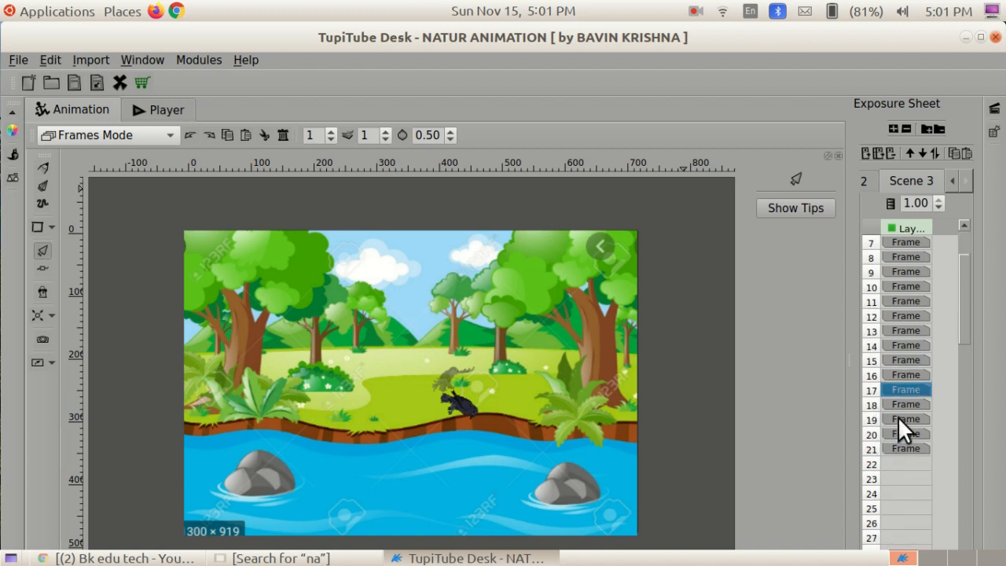
scroll(891, 326, "up", 2)
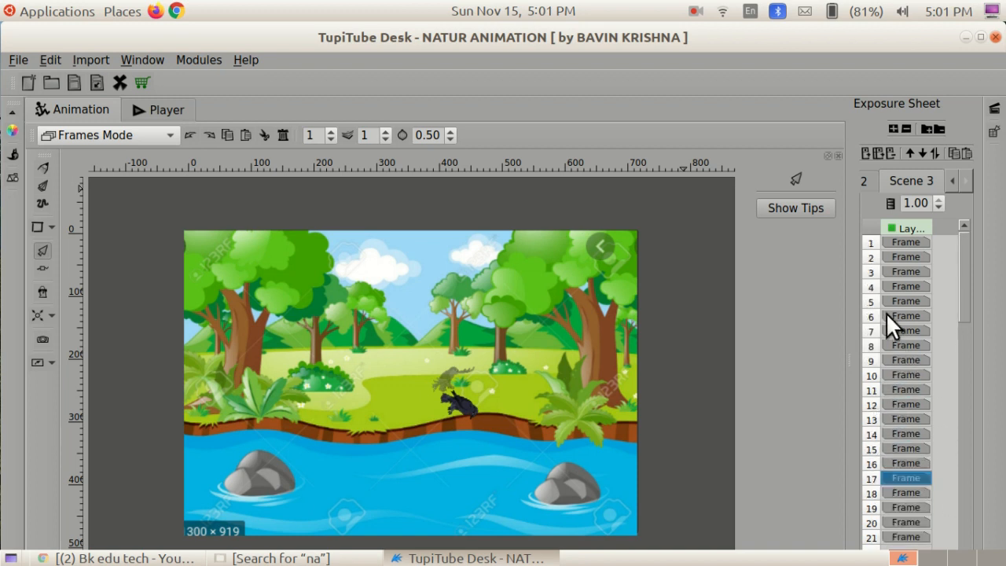
left_click(147, 110)
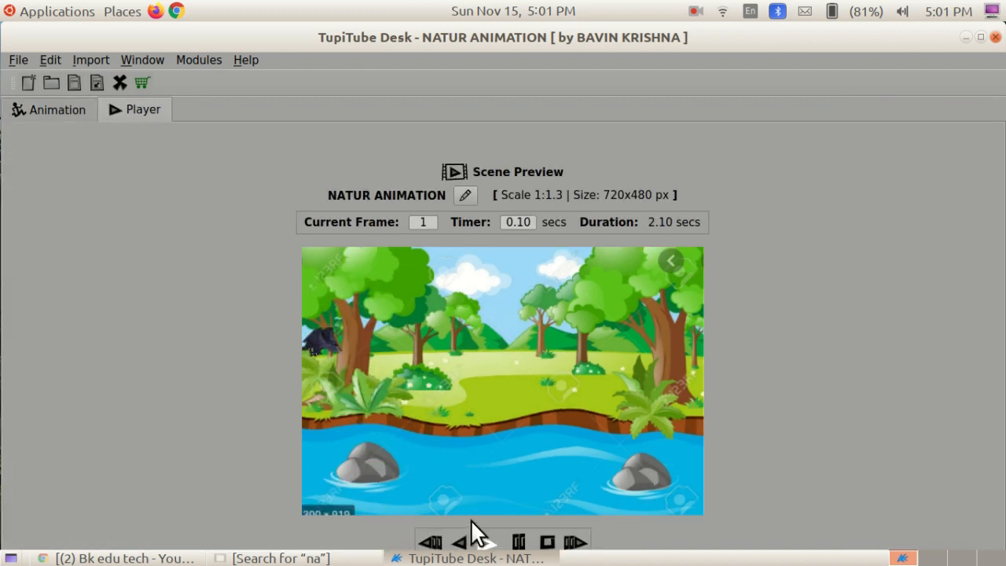
left_click(481, 543)
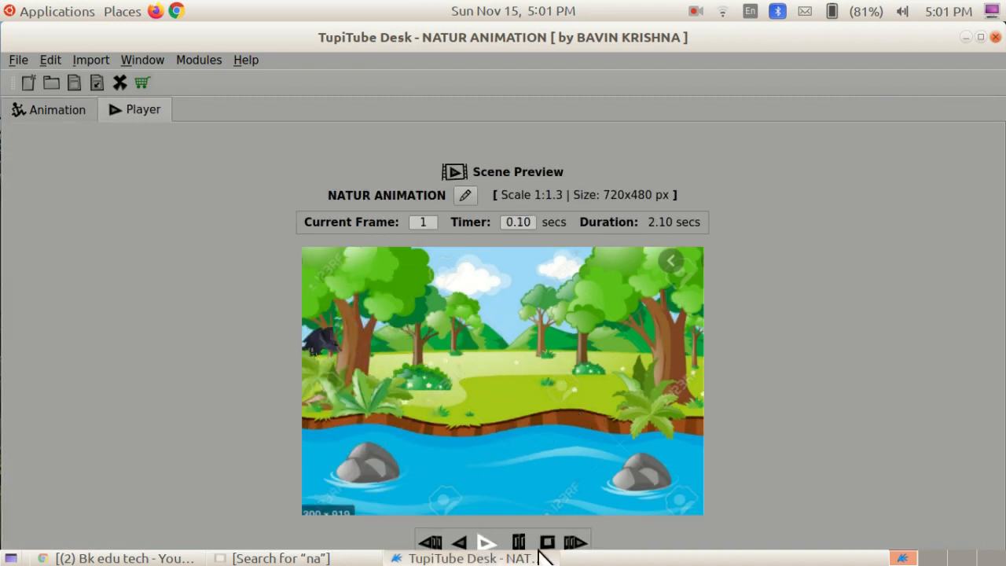
left_click(486, 543)
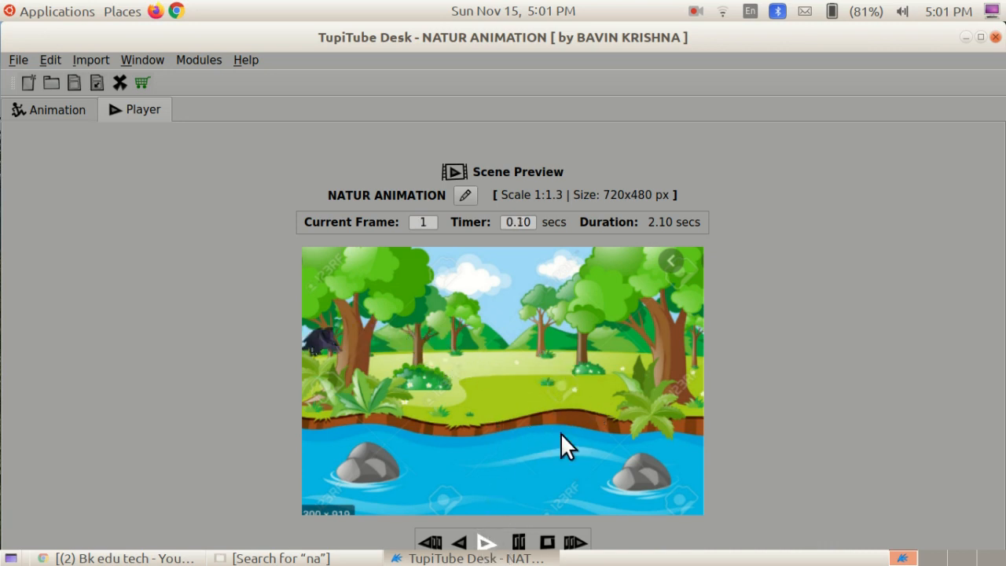
left_click(487, 542)
Step: Return to the animation workspace, copy frame 15 of Scene 3 and paste it at frame 16
left_click(62, 114)
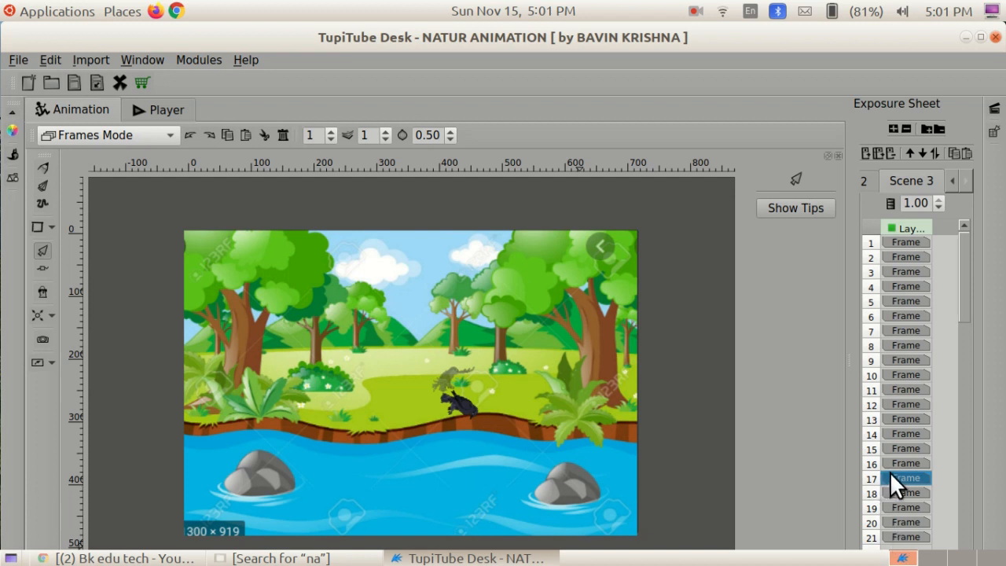
left_click(898, 433)
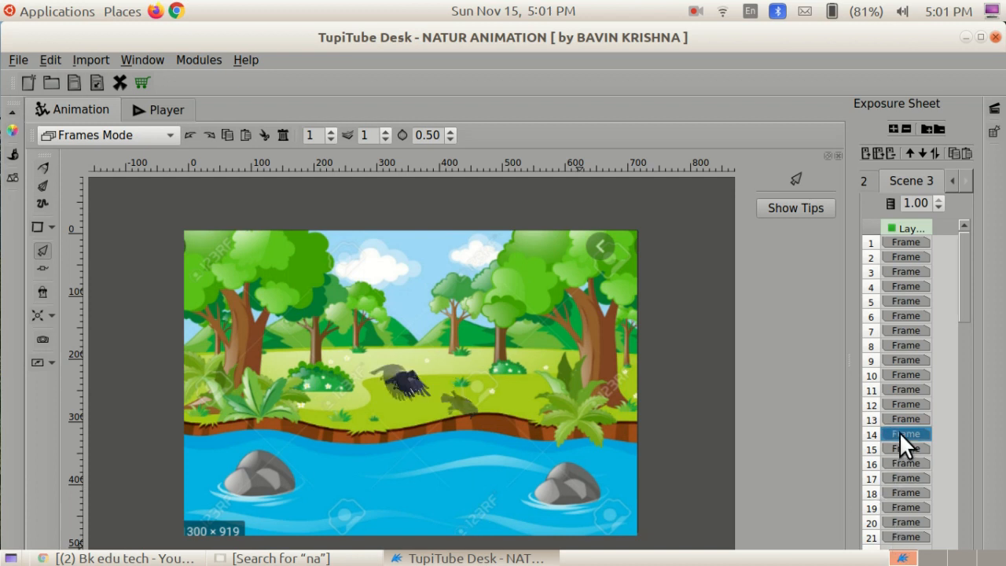
left_click(912, 447)
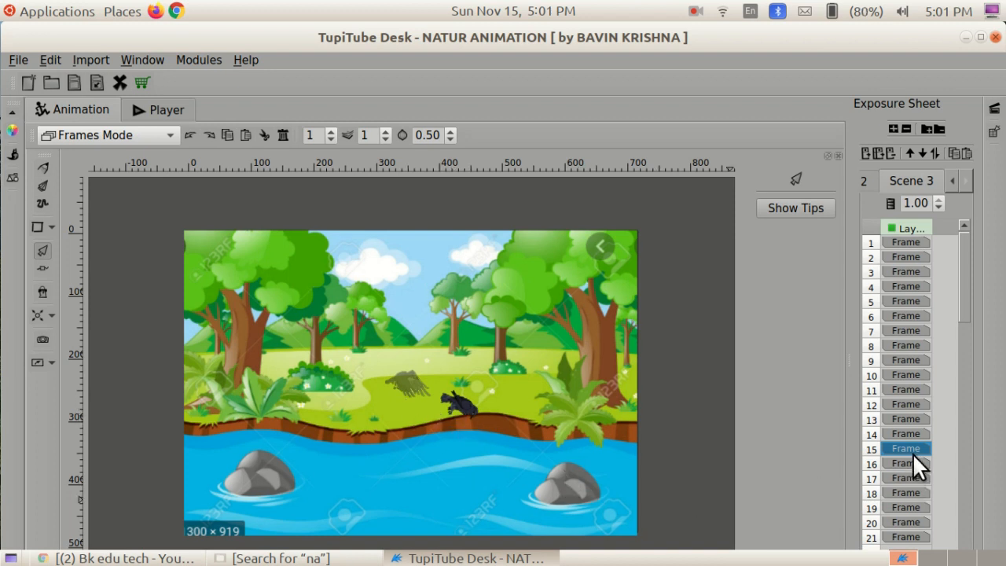
right_click(911, 446)
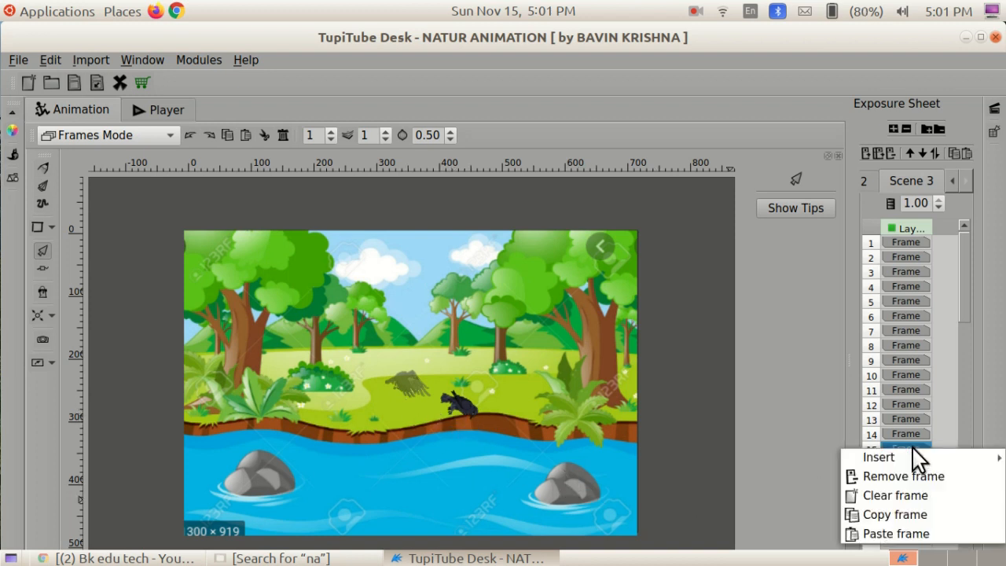
left_click(921, 512)
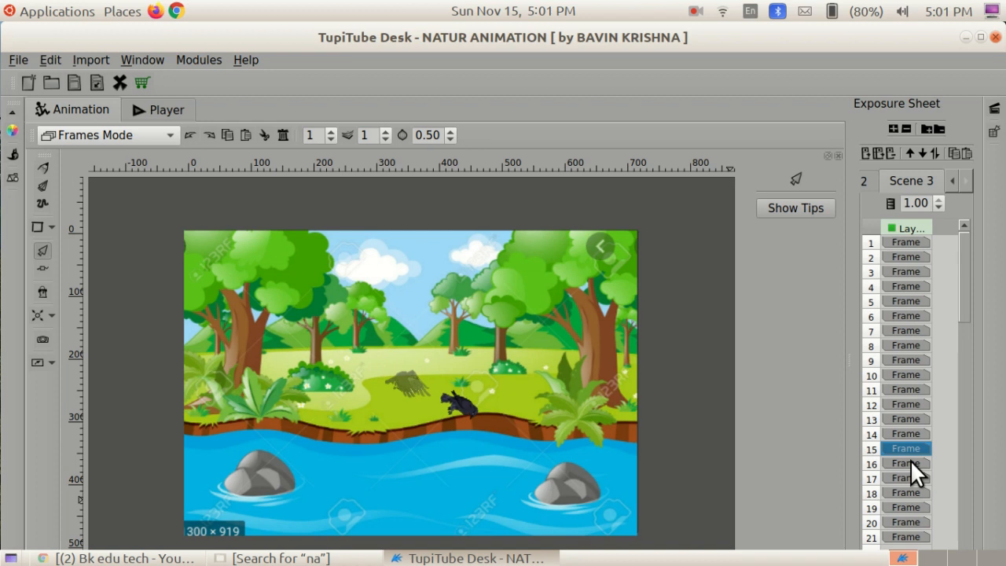
right_click(910, 460)
left_click(914, 448)
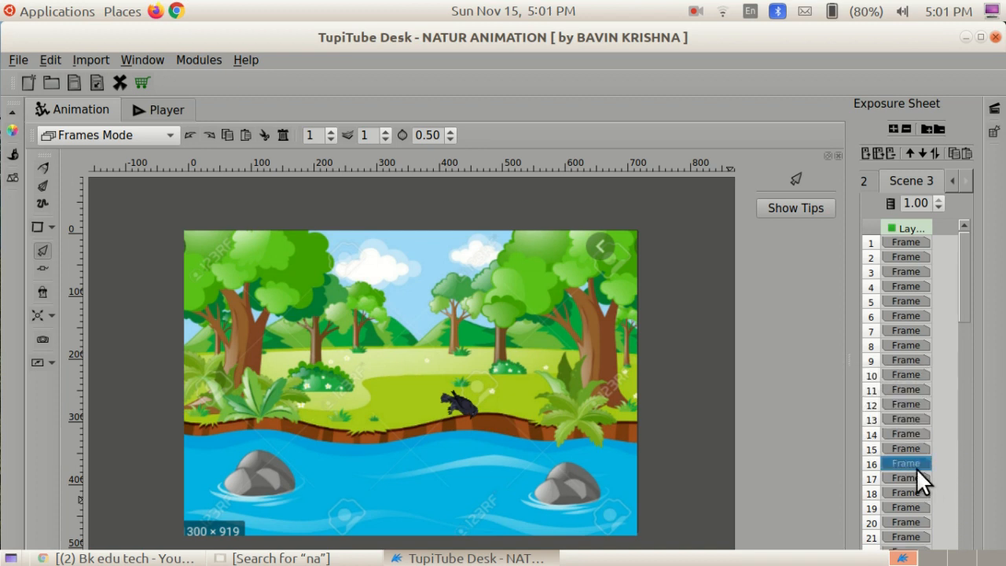
scroll(916, 465, "down", 3)
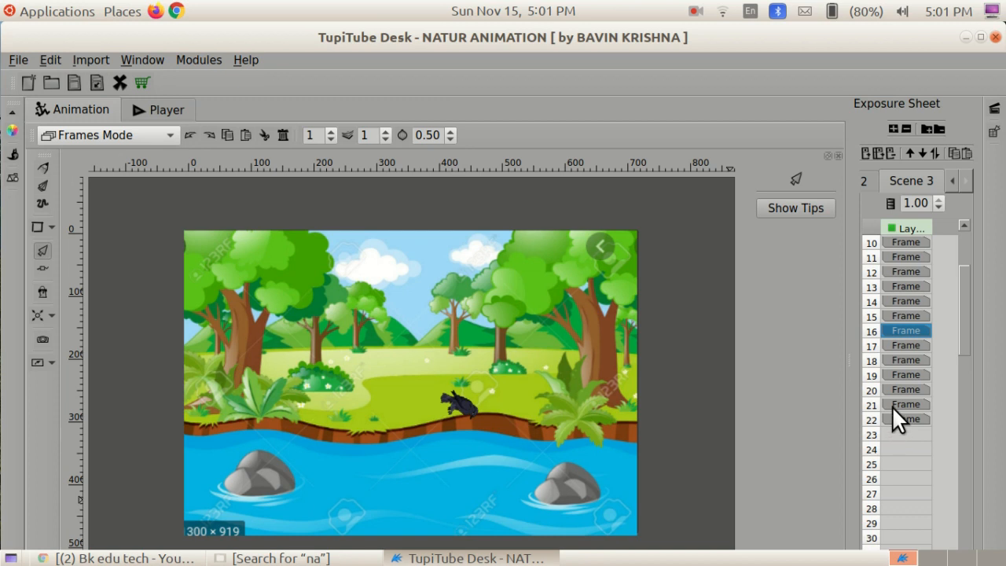
Step: Play the Scene 3 preview again, and return to the animation workspace to view frame 22
left_click(167, 110)
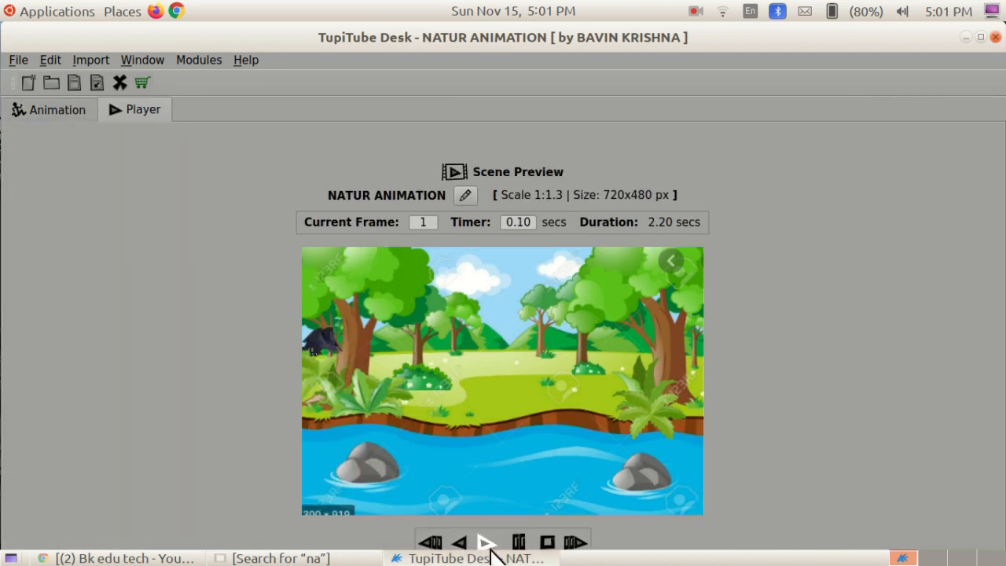
left_click(486, 542)
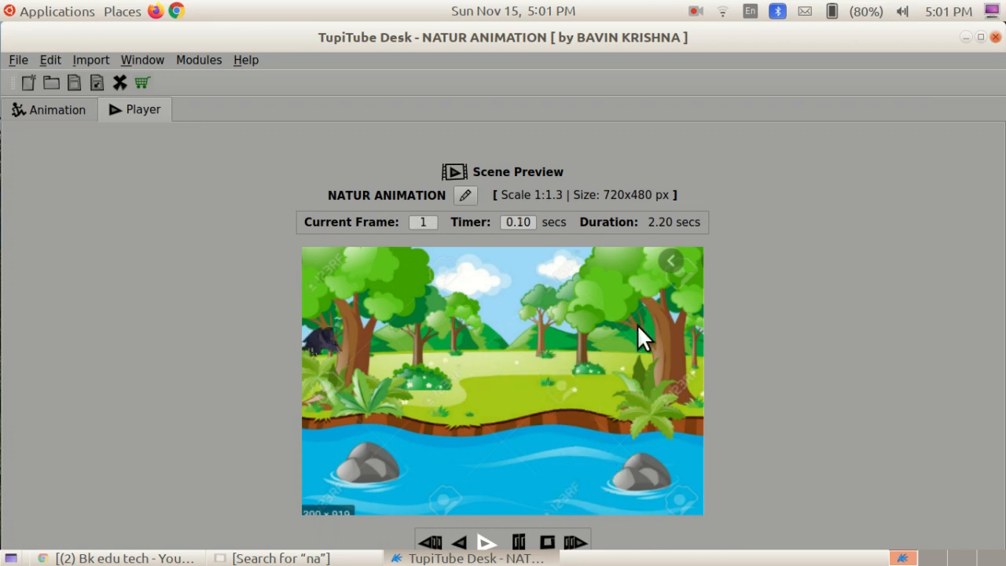
left_click(28, 108)
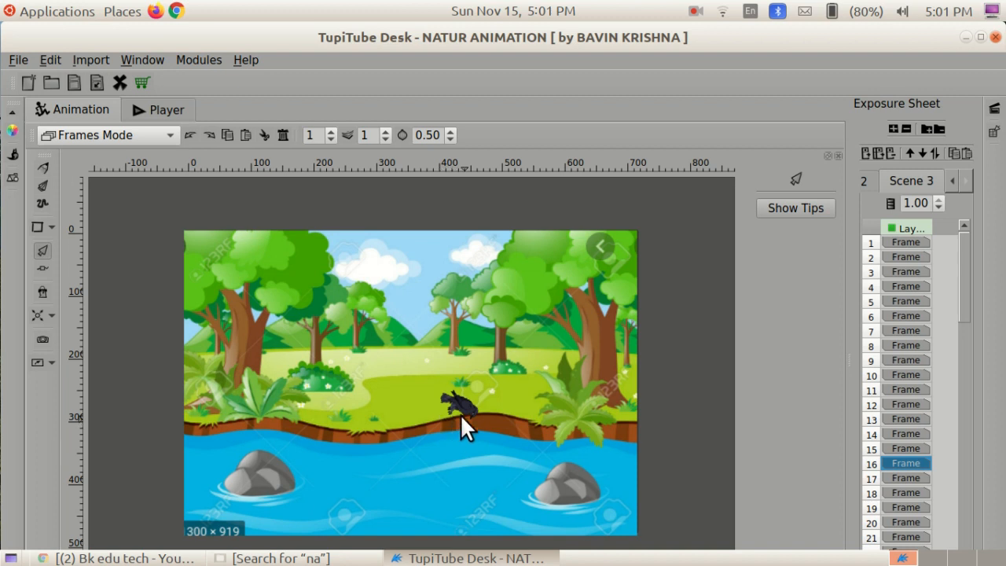
scroll(904, 468, "down", 3)
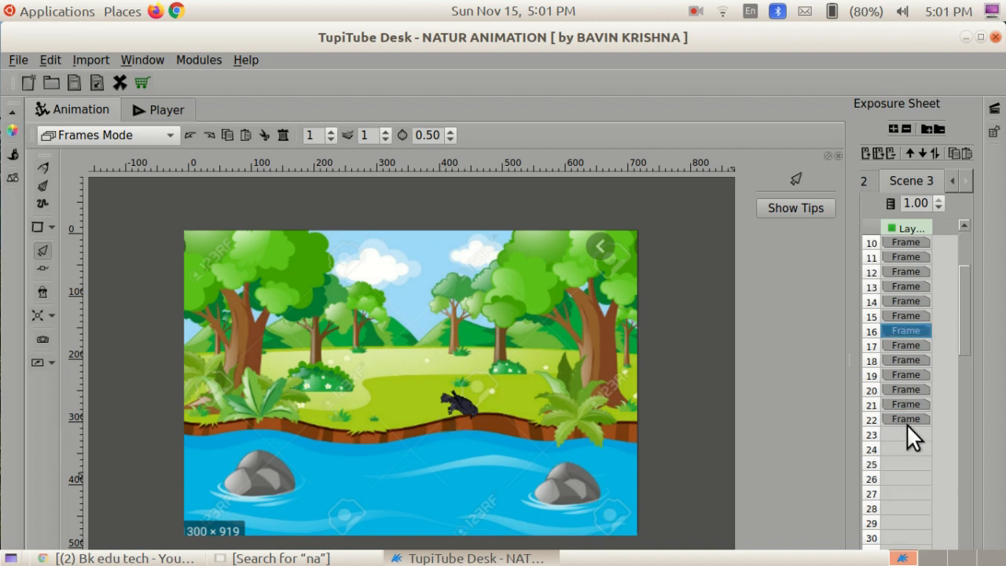
left_click(909, 417)
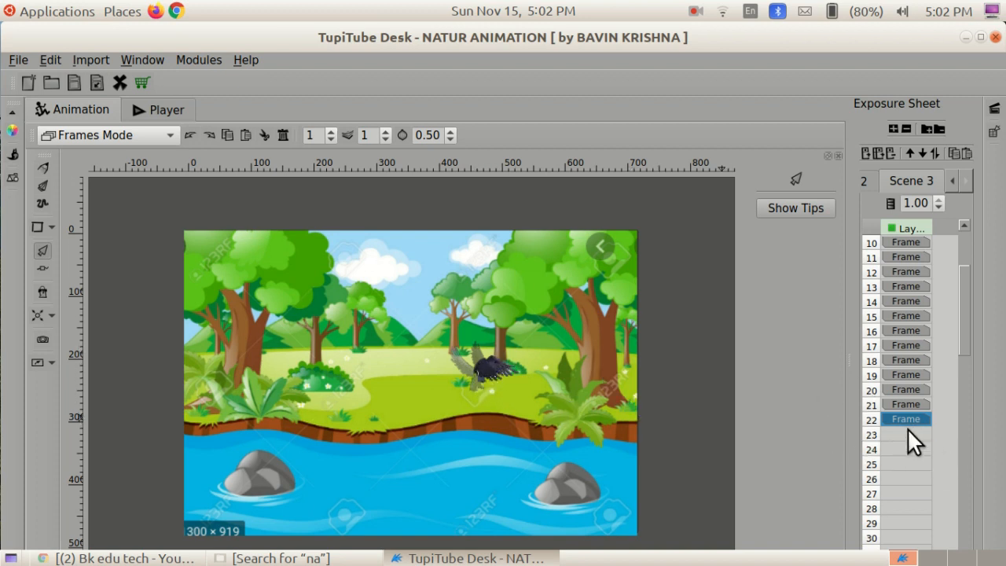
Step: Look through the bird poses in Scene 3's frames 4 to 8 and compare them with frame 22
scroll(908, 358, "up", 3)
left_click(902, 286)
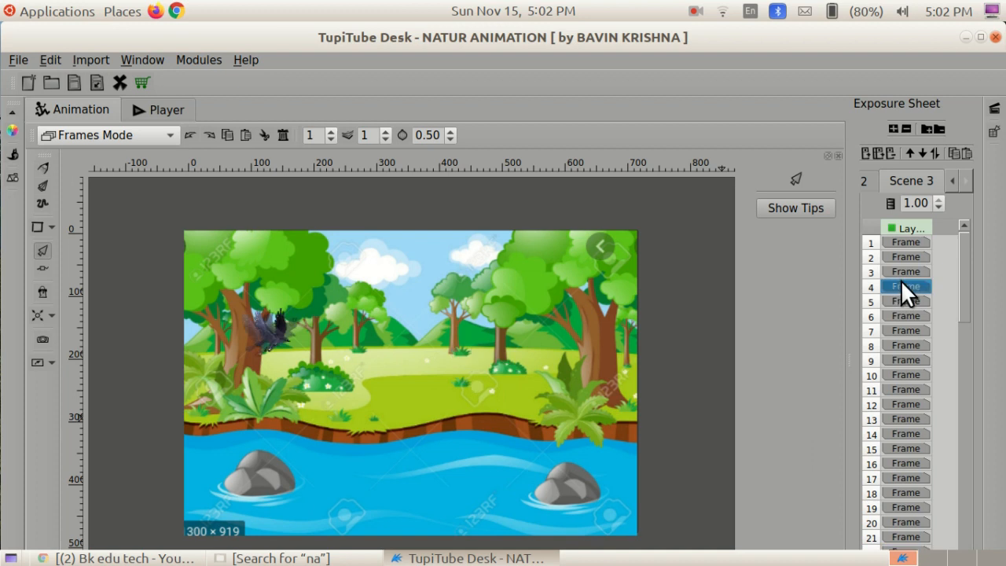
left_click(918, 301)
left_click(914, 316)
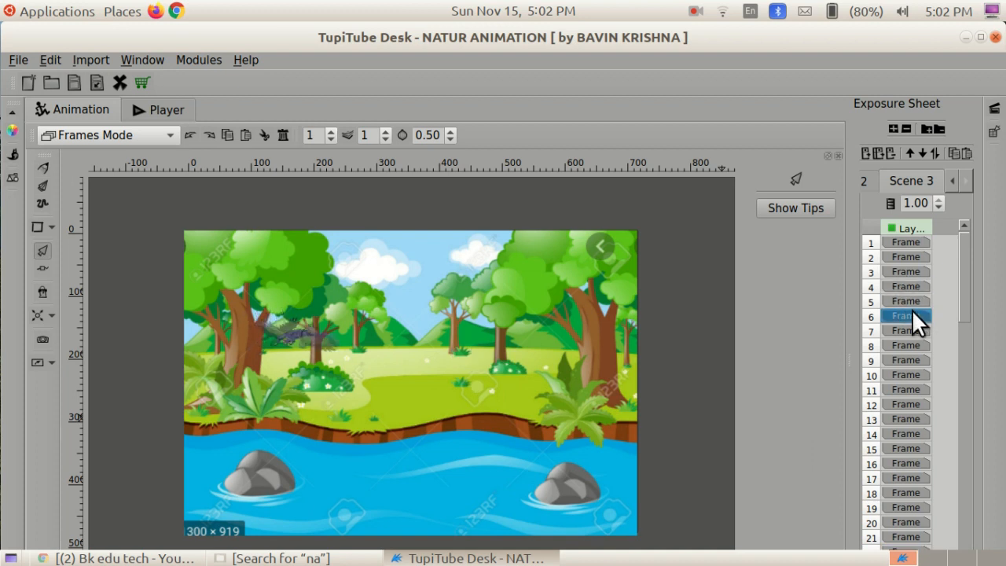
left_click(910, 329)
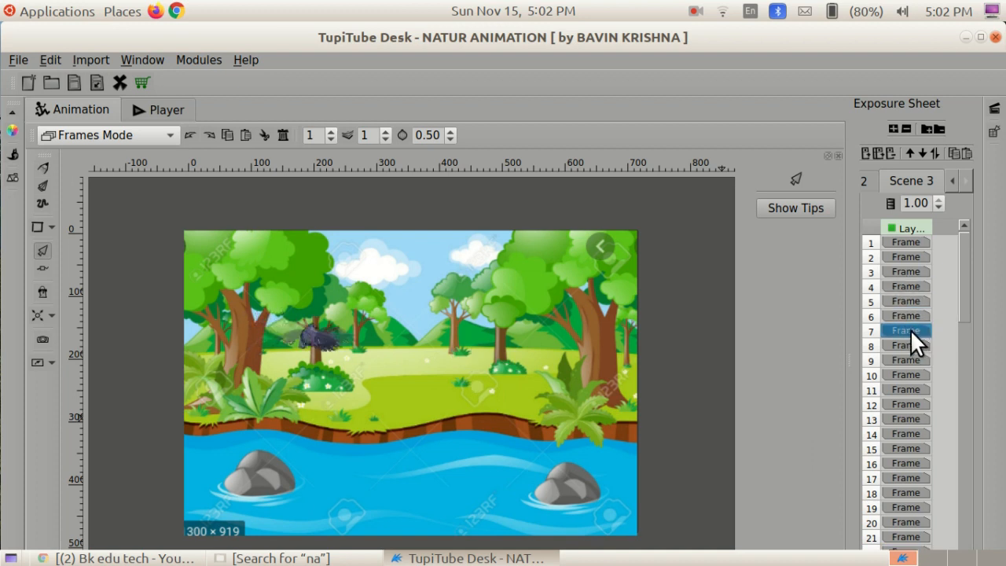
left_click(902, 347)
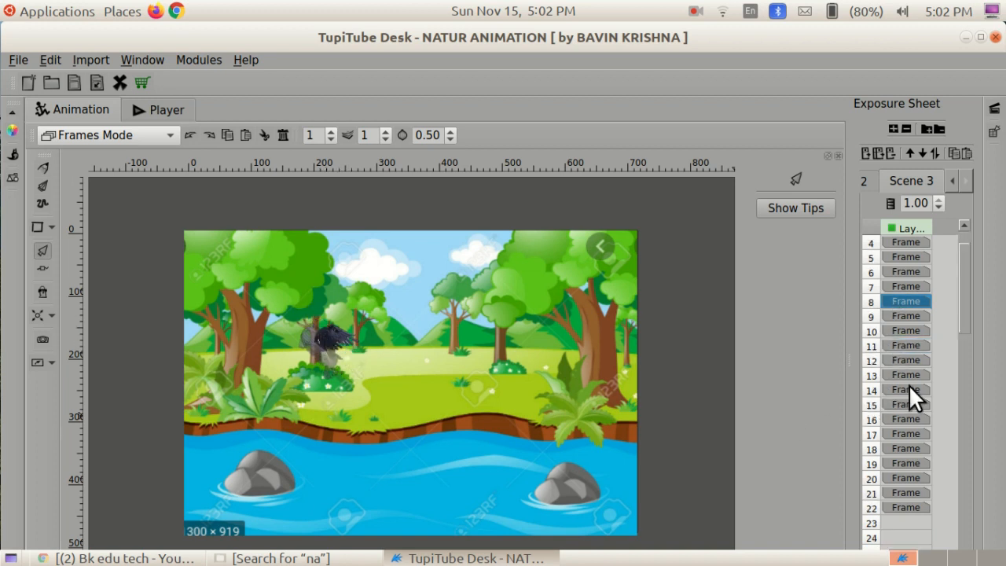
scroll(907, 384, "down", 3)
left_click(902, 419)
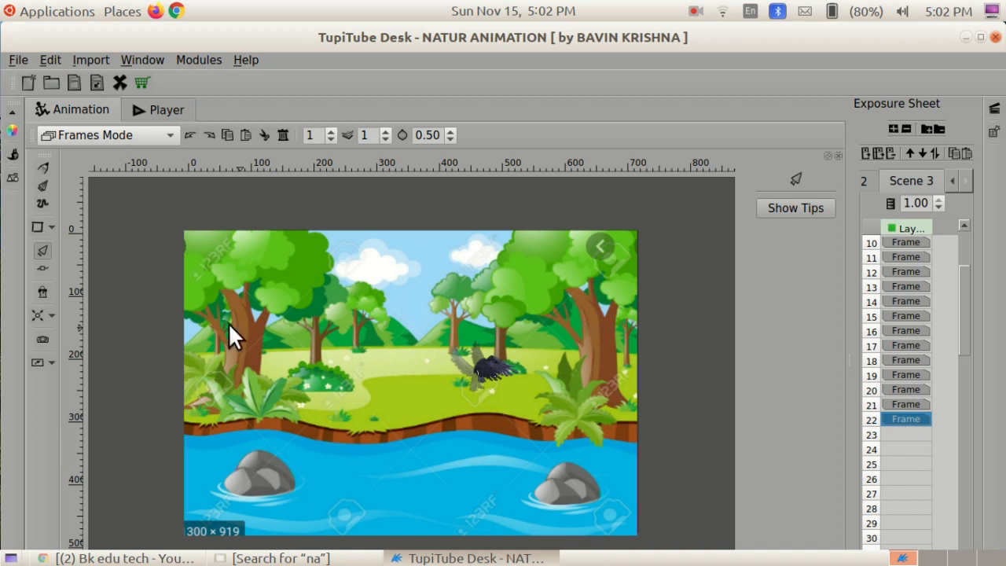
scroll(900, 358, "up", 2)
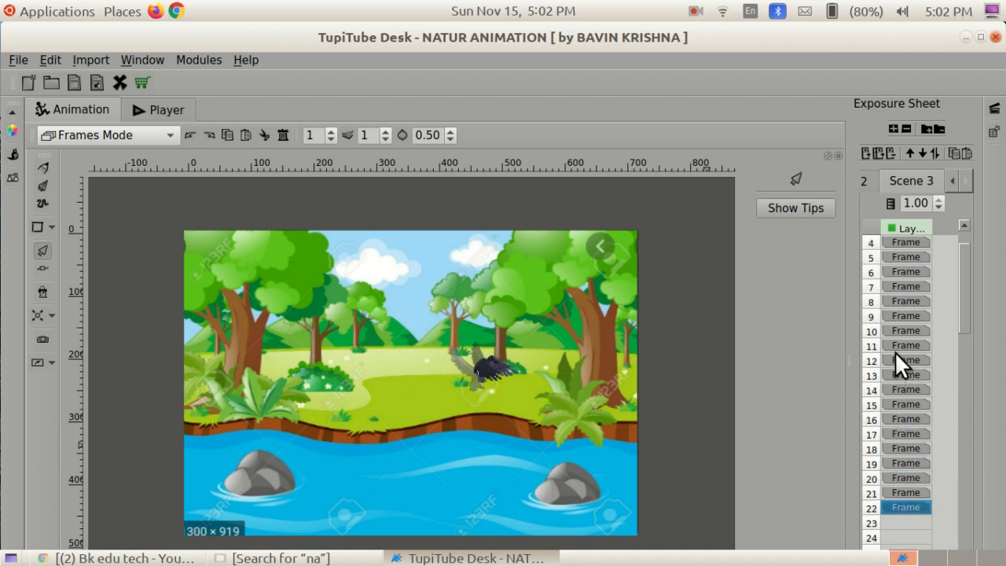
left_click(898, 302)
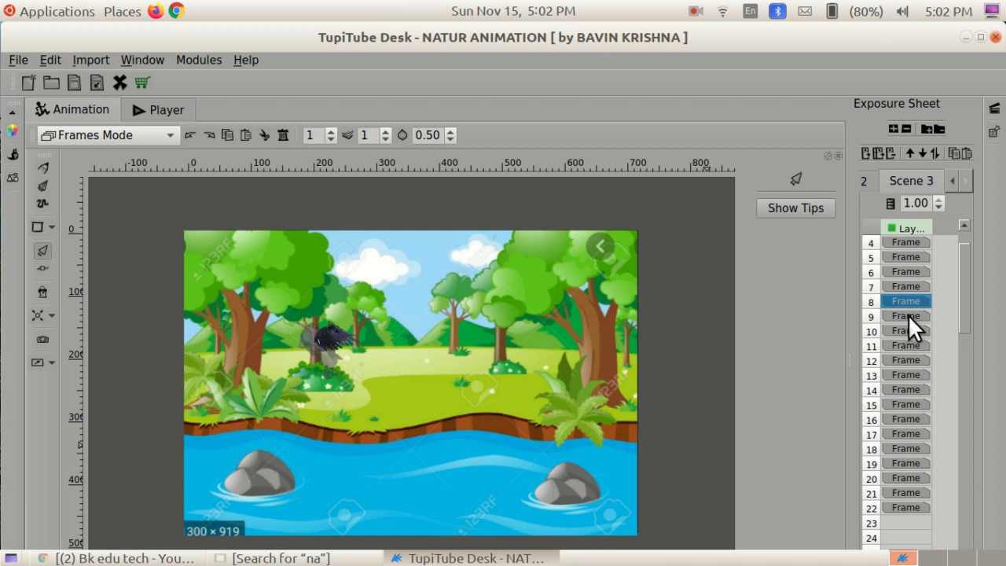
Step: Copy frame 9 of Scene 3 and paste it at frame 23
left_click(908, 315)
right_click(908, 314)
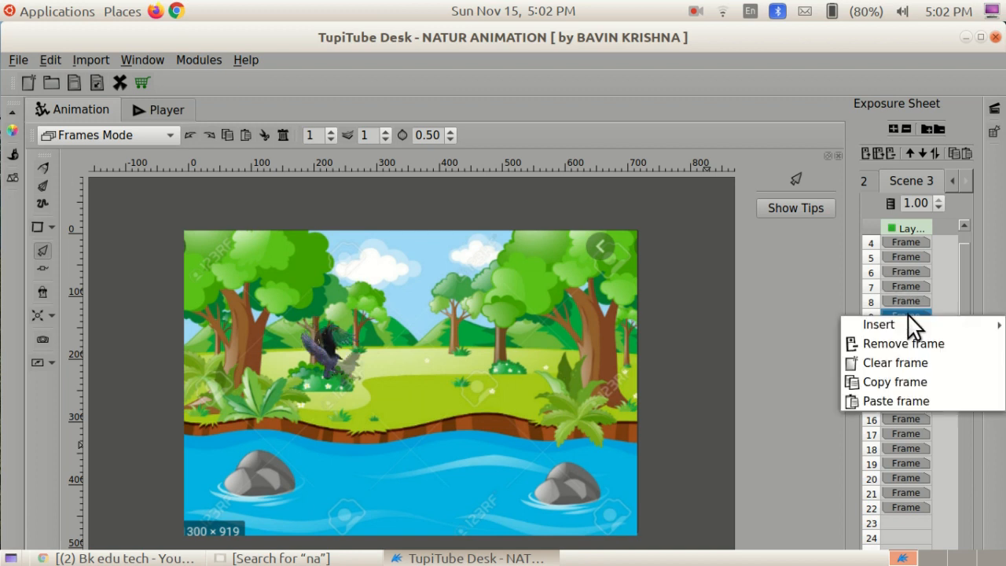
left_click(917, 380)
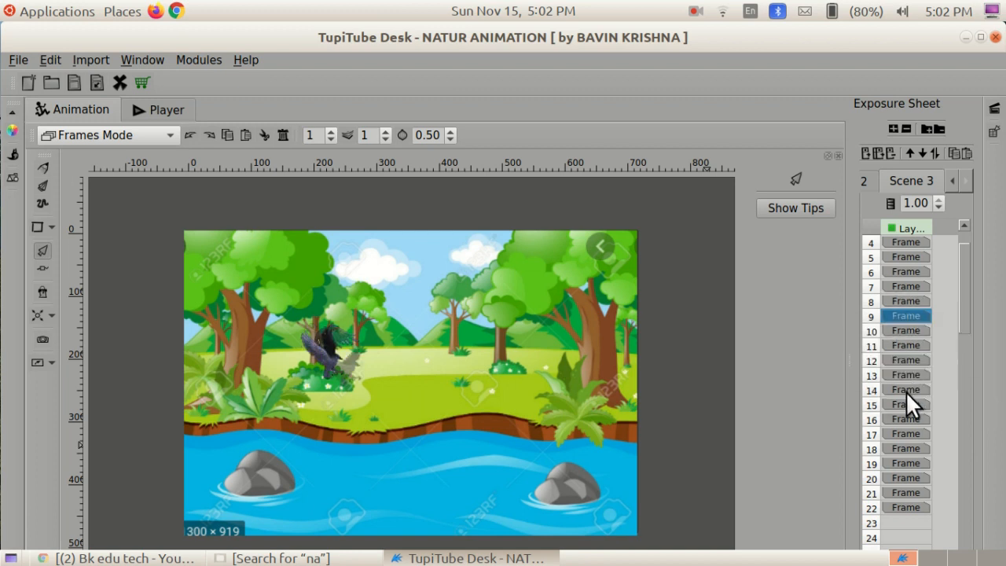
scroll(905, 393, "down", 3)
left_click(903, 385)
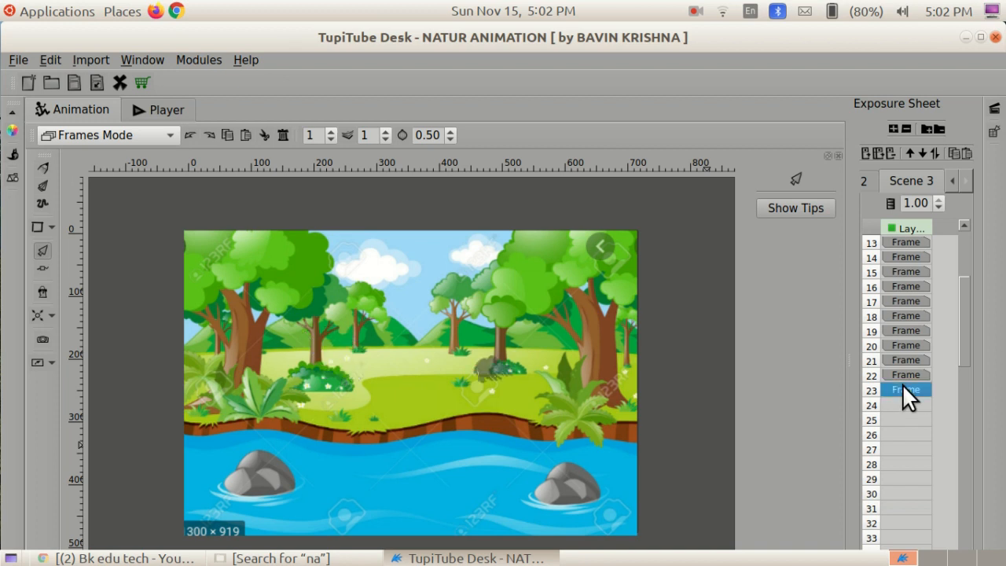
right_click(902, 384)
left_click(911, 473)
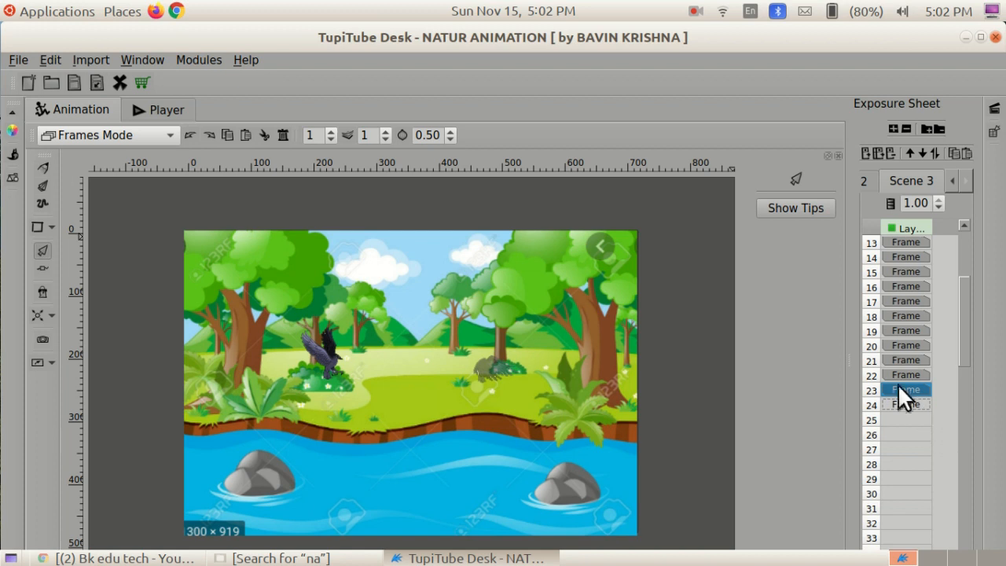
Step: Play the scene preview to check the bird's flight through frame 23, and return to the animation workspace
scroll(892, 375, "up", 1)
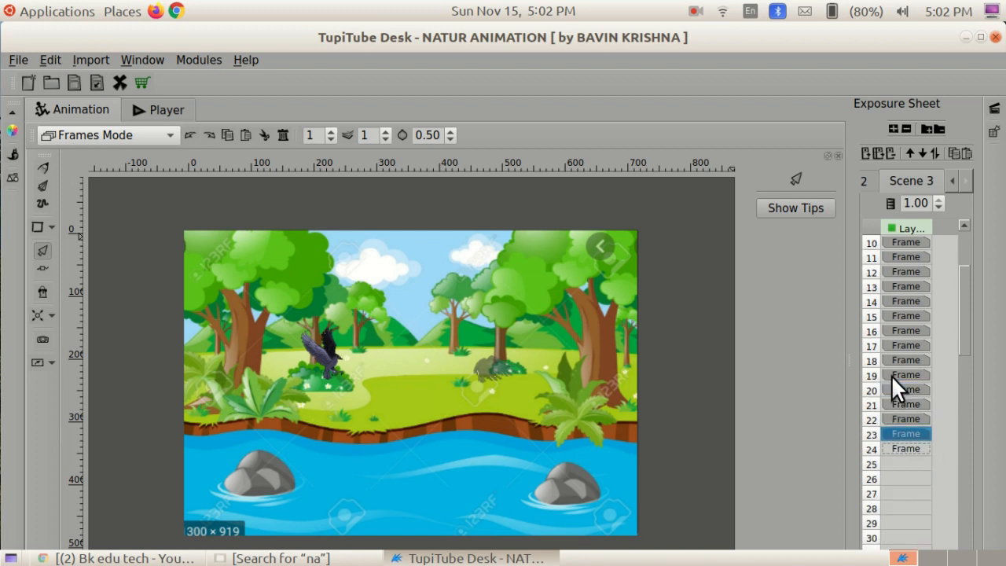
left_click(151, 112)
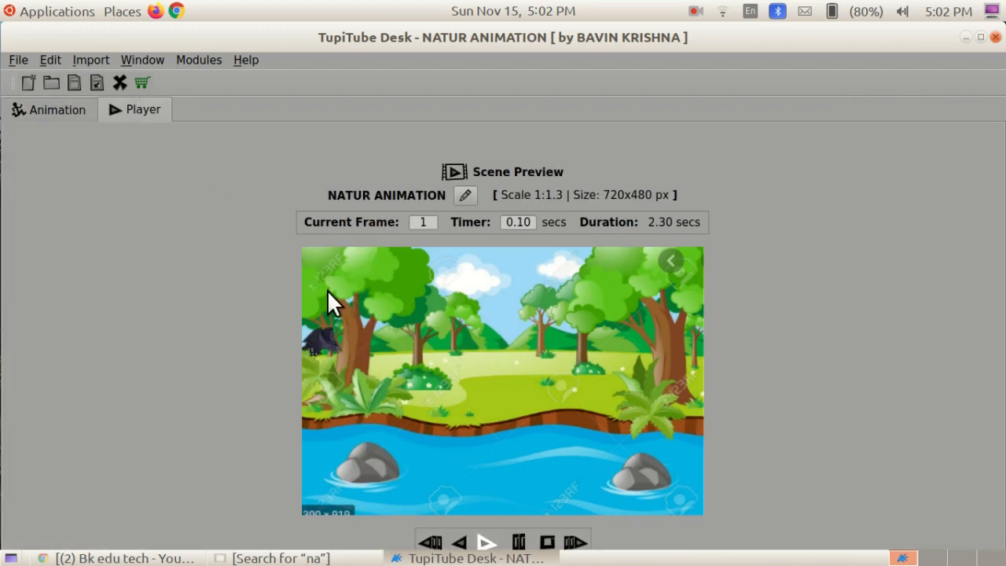
left_click(485, 542)
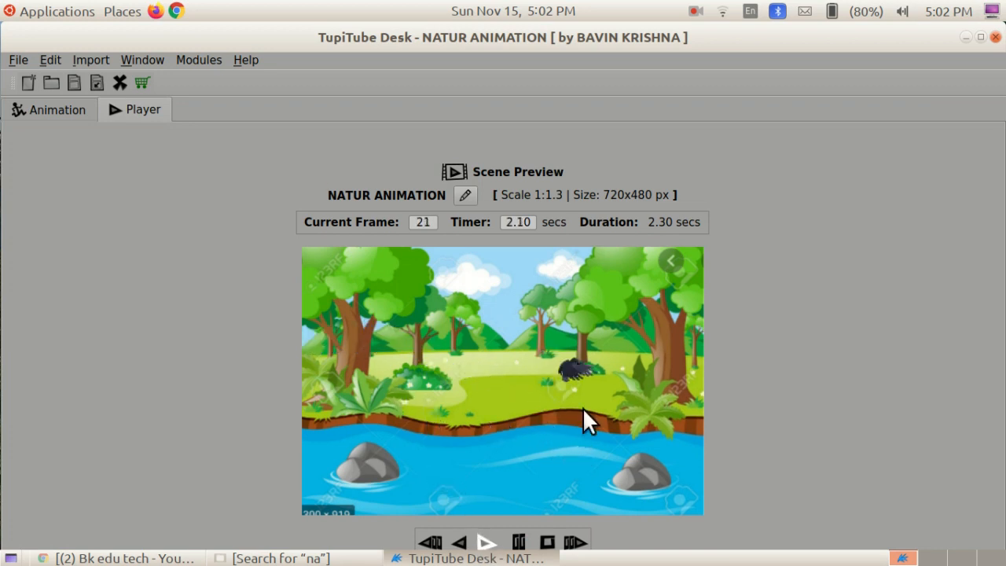
left_click(42, 115)
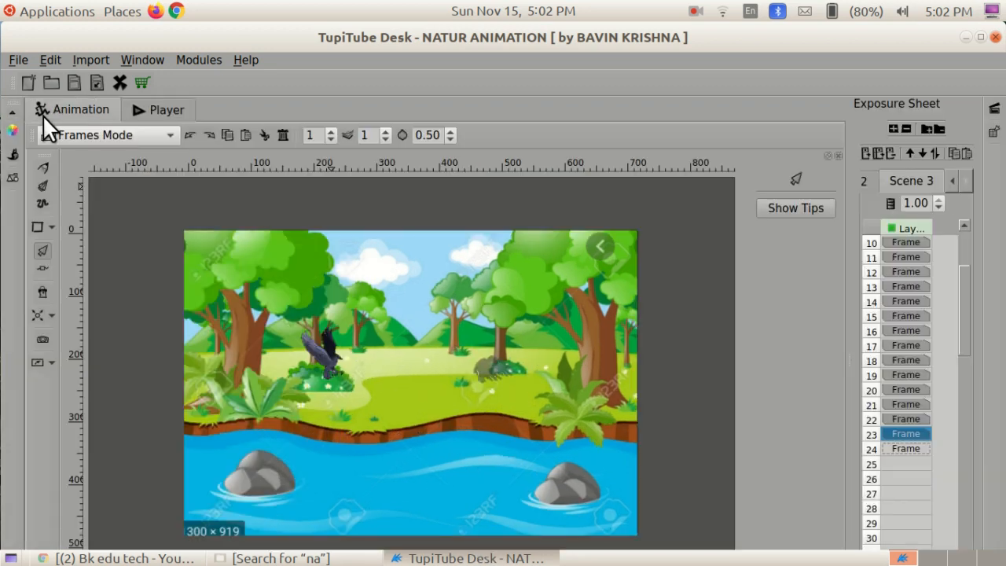
Step: Move the bird in frame 23 across the meadow onto the tree trunk just ahead of frame 22's bird
left_click(898, 414)
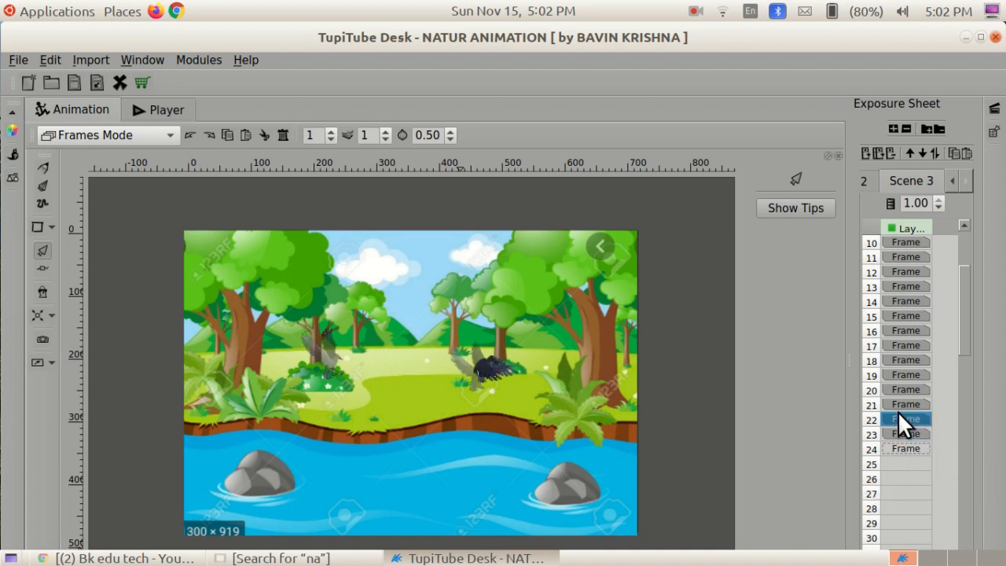
left_click(901, 433)
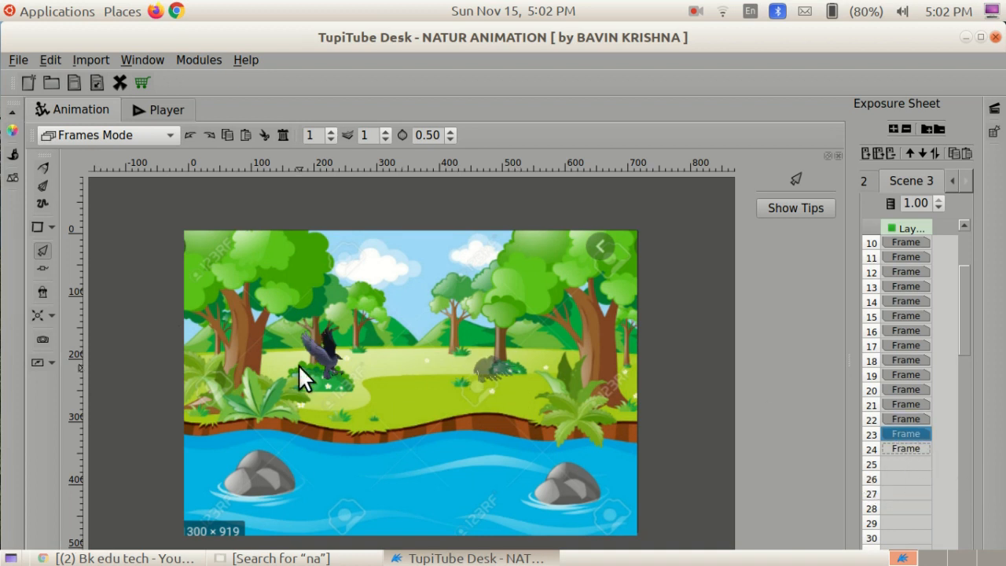
left_click(325, 360)
left_click_drag(329, 362, 504, 353)
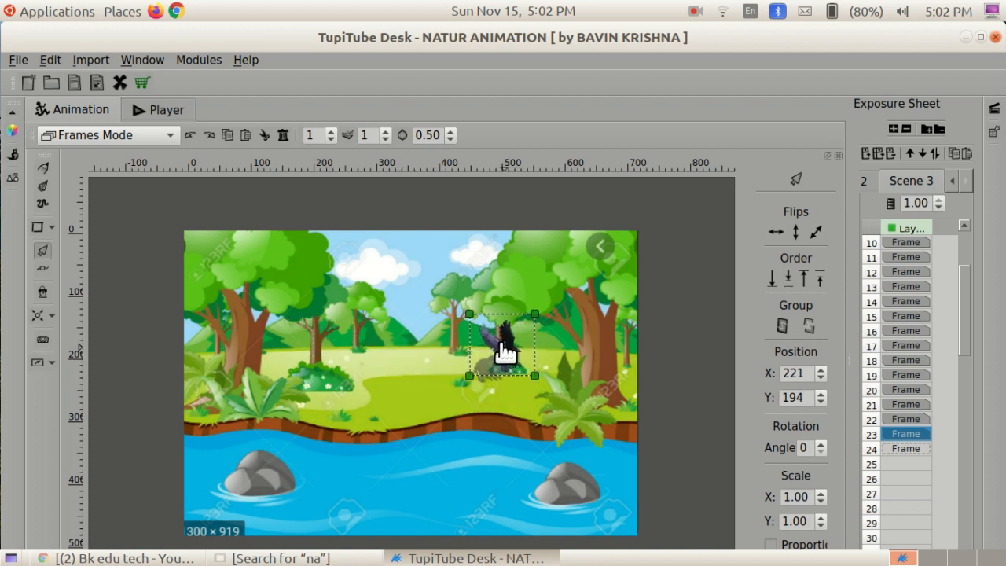
Step: Copy frame 10 of Scene 3 and paste it at frame 24
left_click(904, 448)
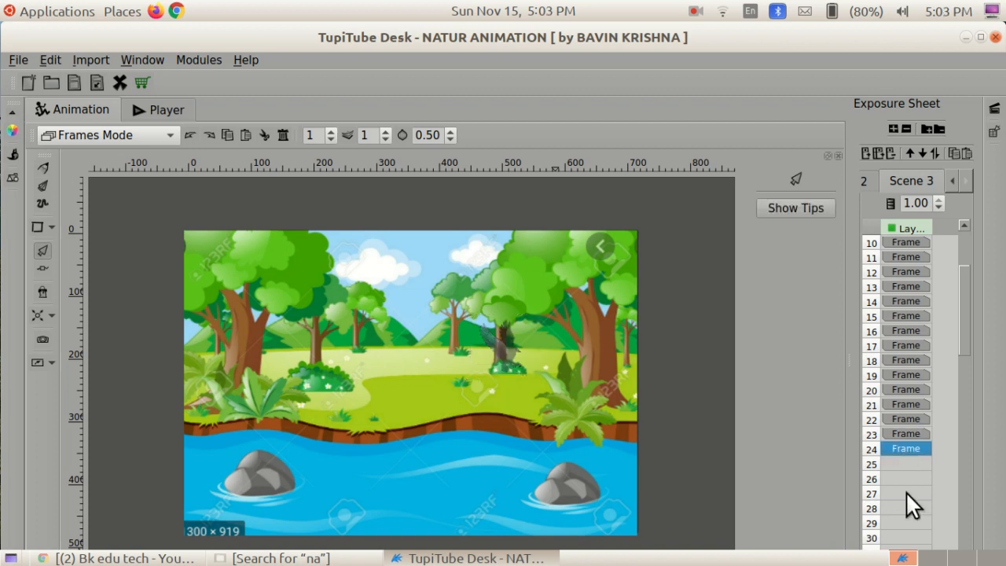
scroll(897, 318, "up", 2)
left_click(897, 330)
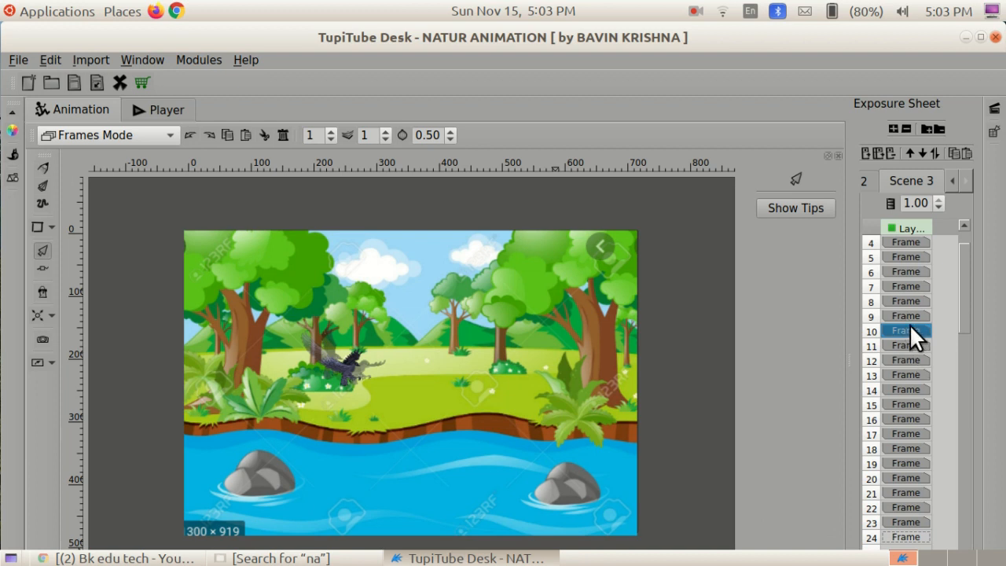
right_click(909, 331)
left_click(906, 393)
scroll(904, 401, "down", 3)
left_click(905, 397)
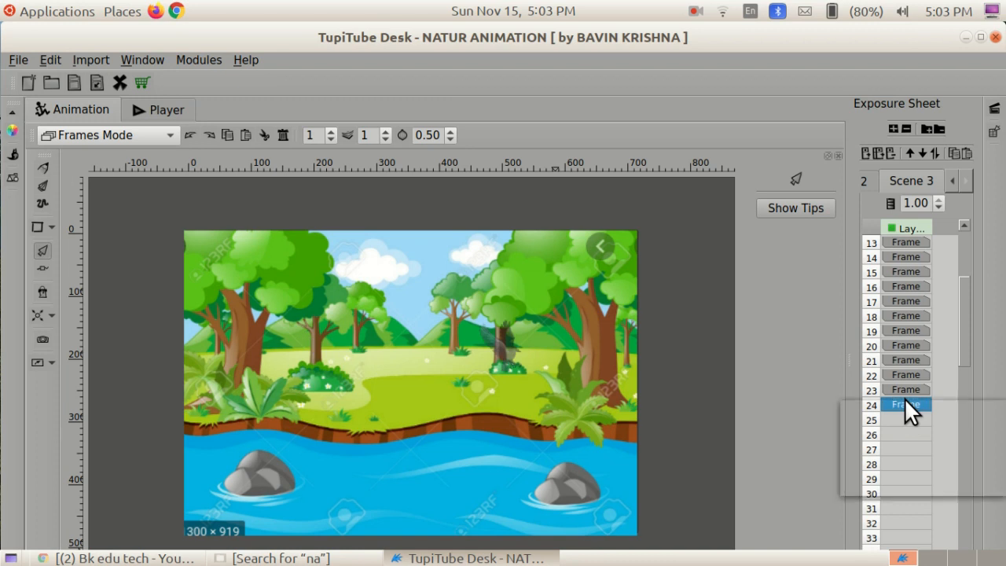
right_click(905, 398)
left_click(901, 485)
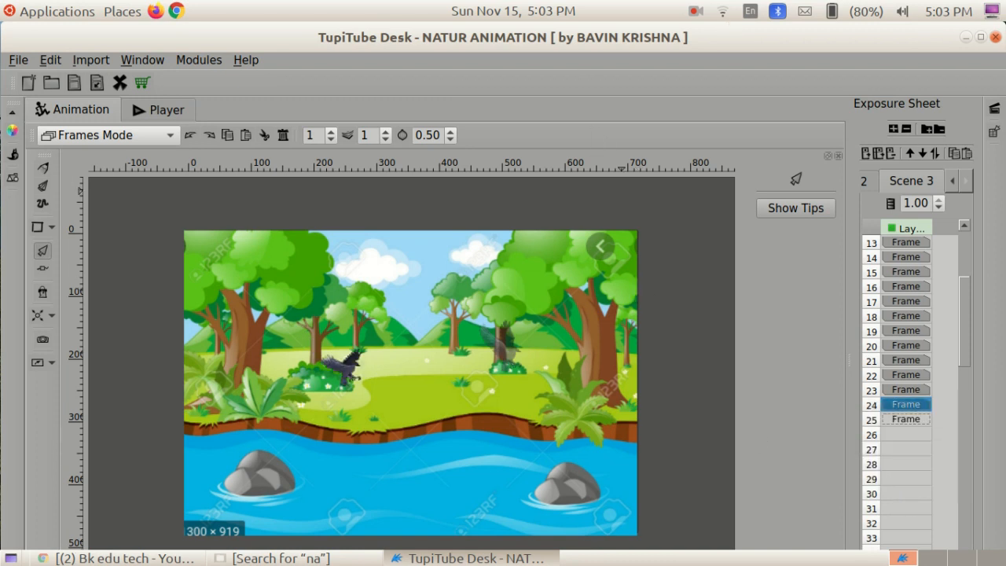
Step: Play the Scene 3 preview with frame 24 included, and return to the animation workspace
left_click(164, 109)
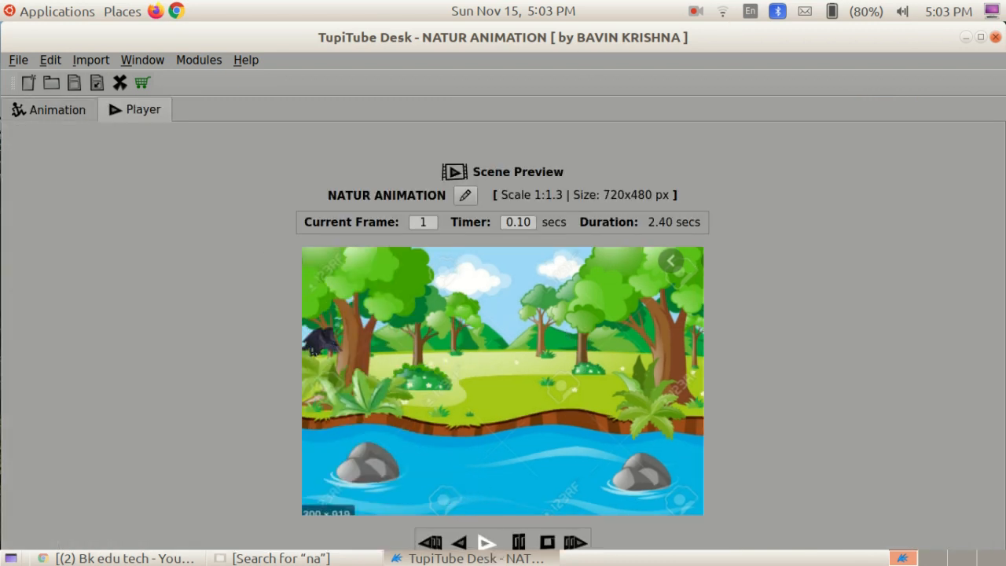
left_click(486, 543)
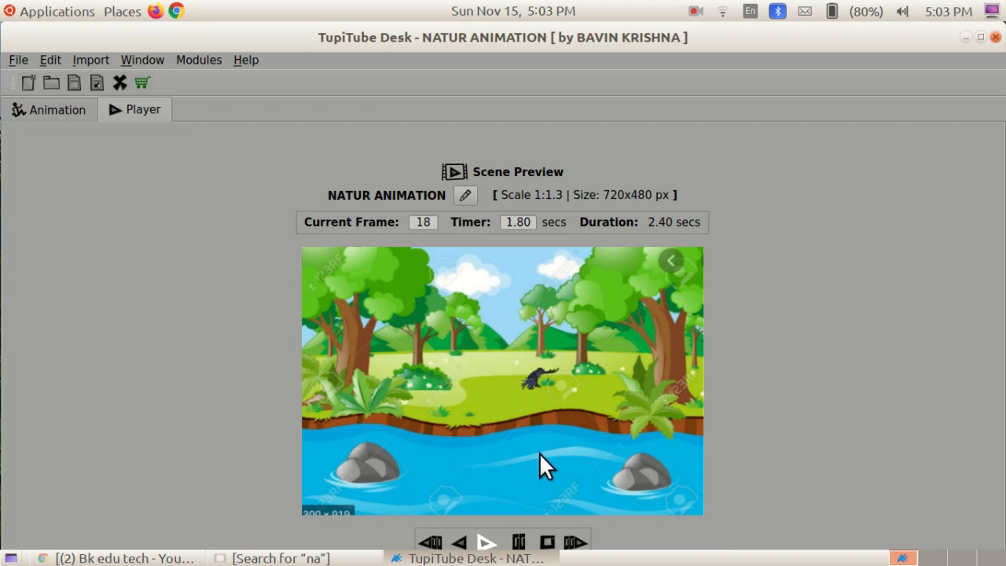
left_click(65, 112)
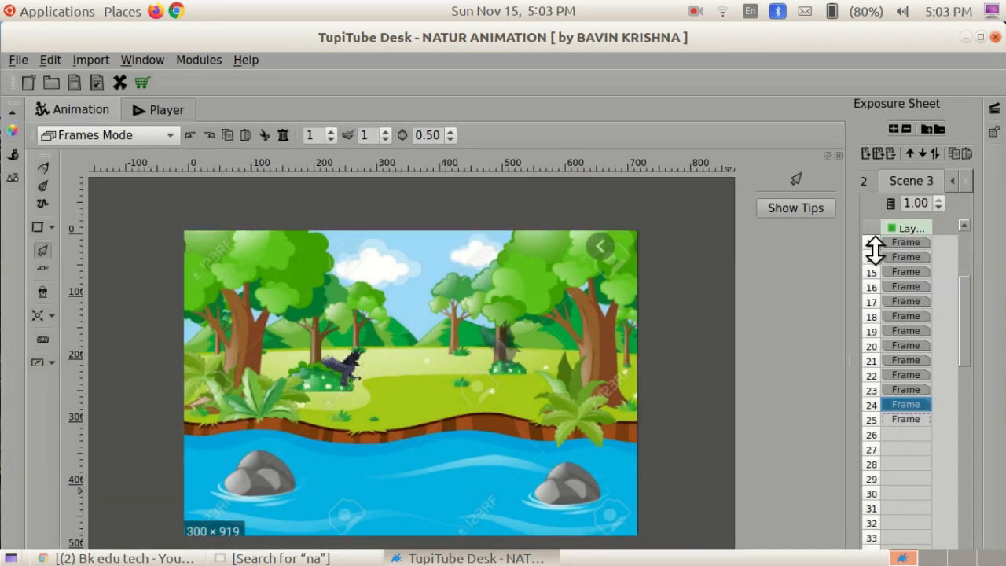
Step: Copy frame 11 of Scene 3 and try to paste it at frame 25
scroll(902, 362, "up", 3)
scroll(904, 385, "down", 1)
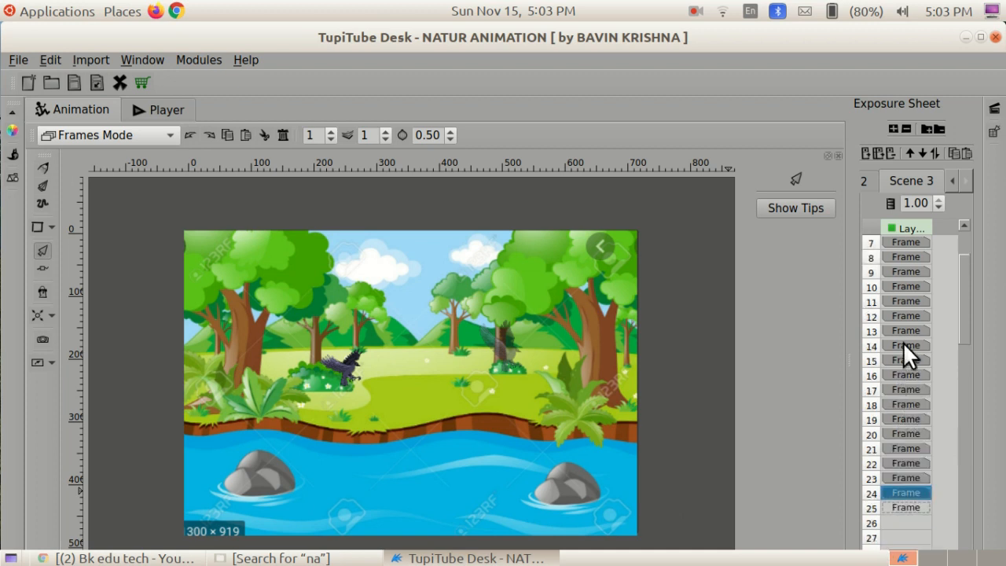
left_click(899, 300)
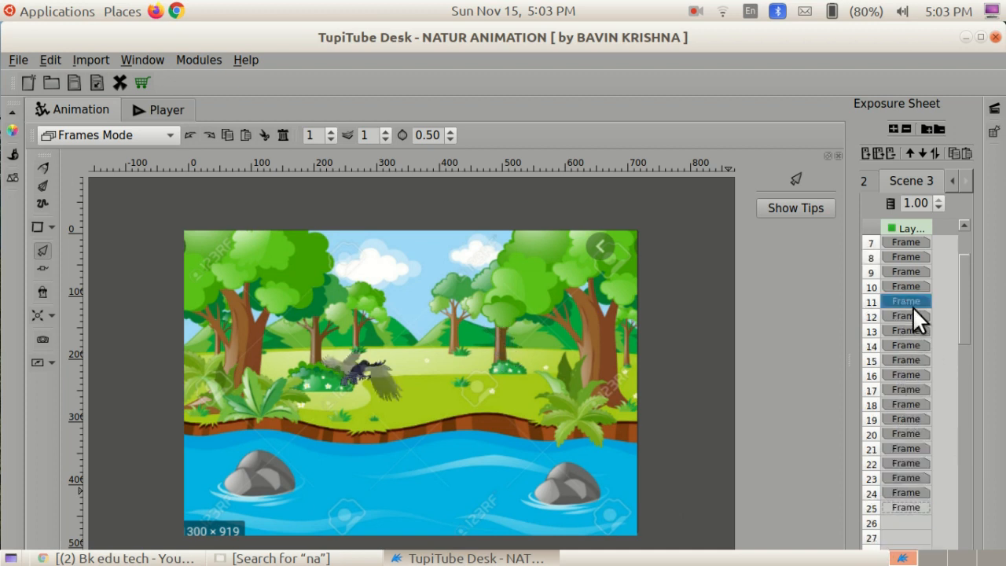
right_click(912, 306)
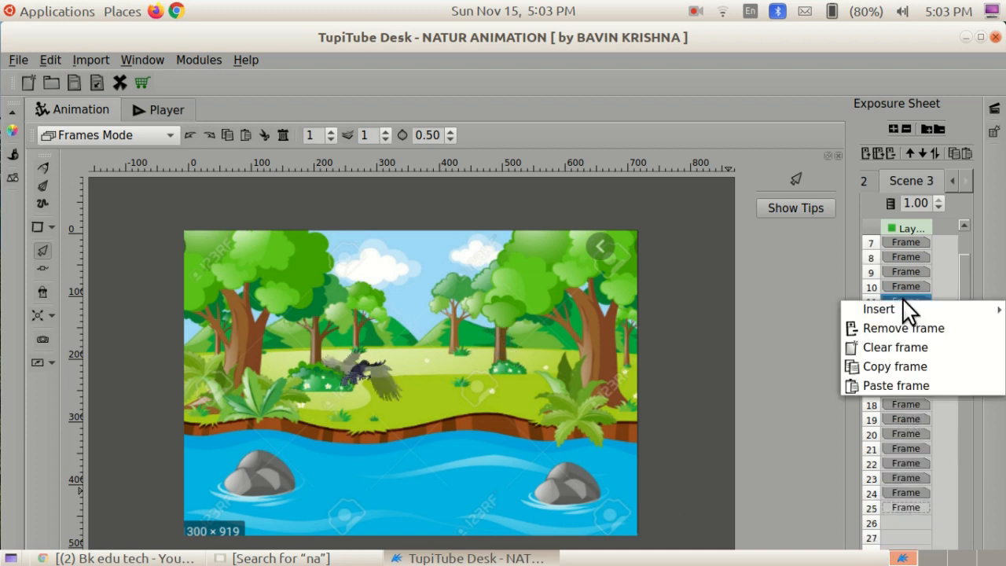
left_click(897, 365)
scroll(898, 370, "down", 3)
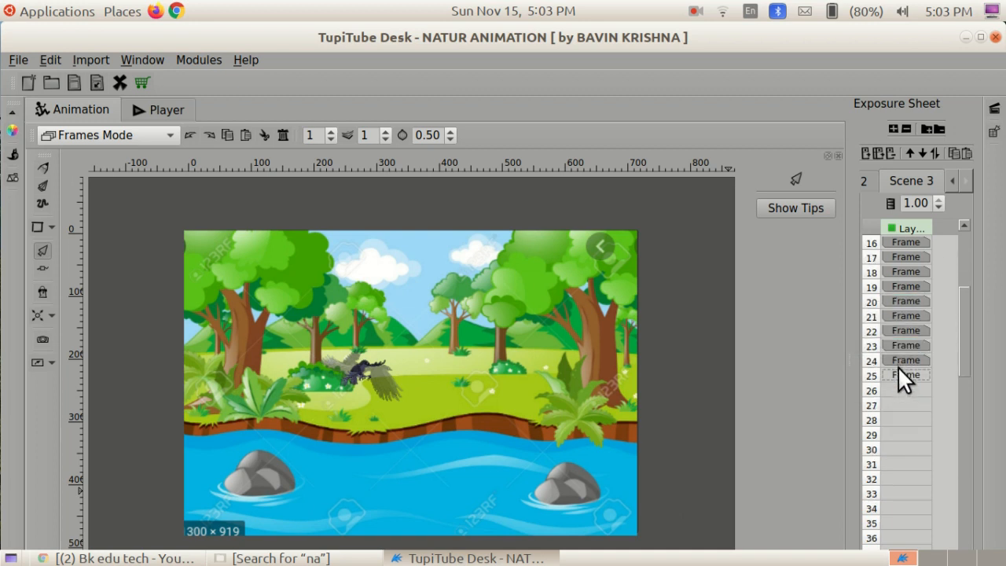
right_click(899, 371)
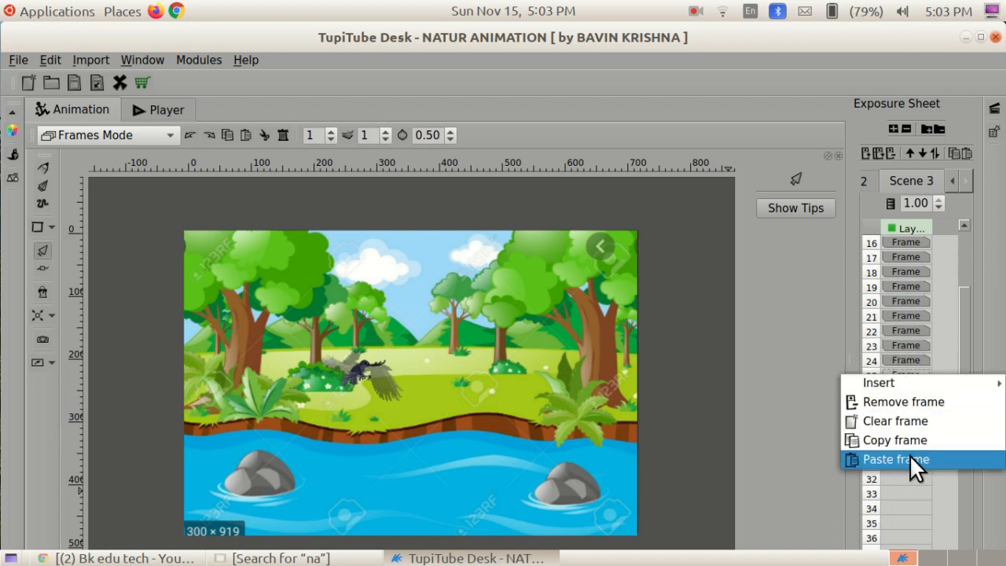
left_click(909, 454)
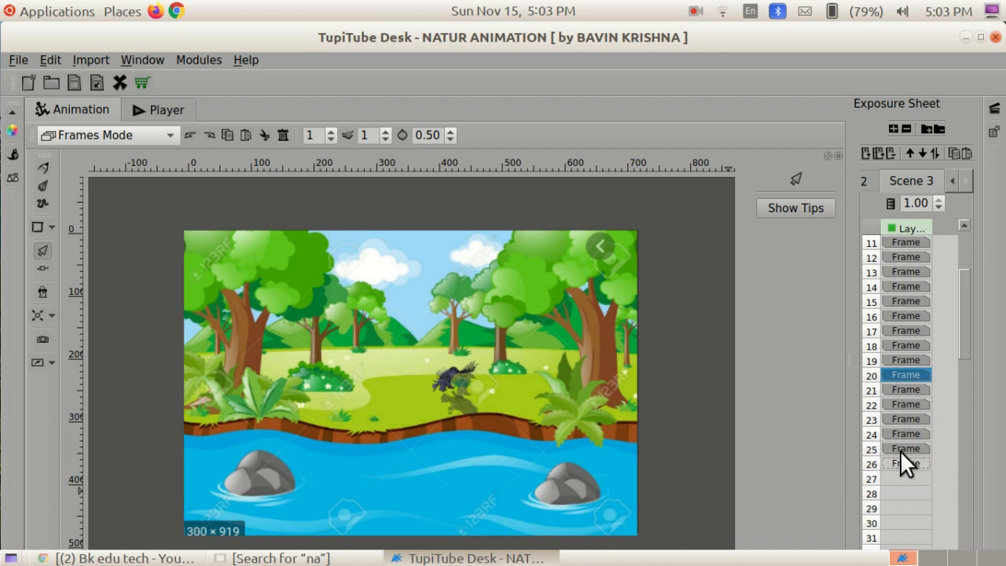
Step: Play the Scene 3 preview again to check the extended flight, and return to the animation workspace
left_click(159, 109)
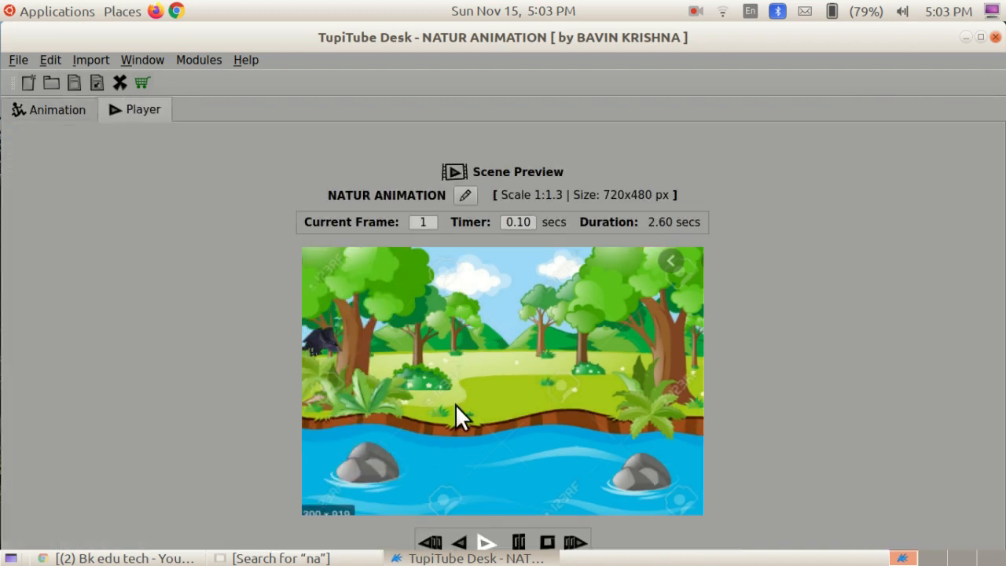
left_click(484, 542)
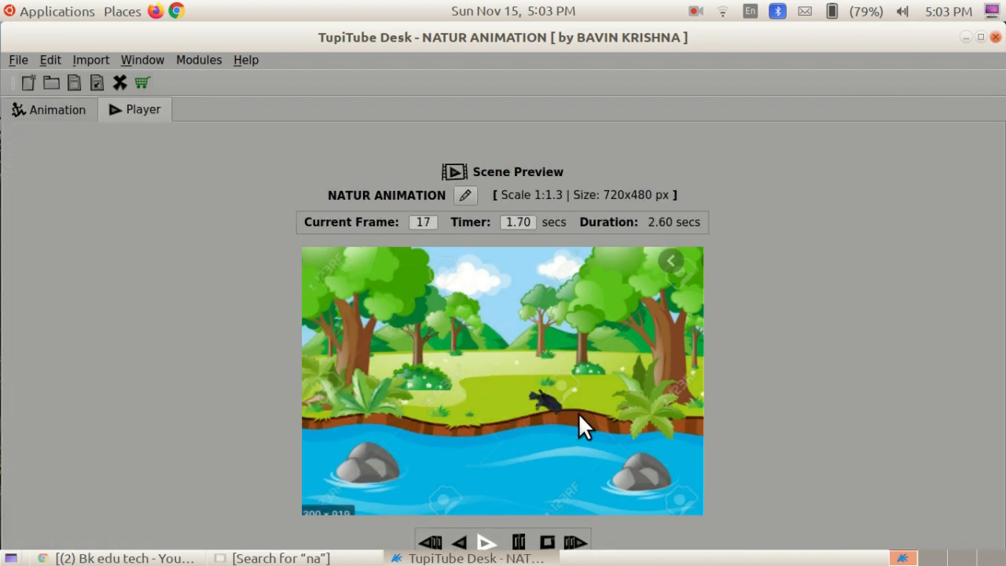
left_click(13, 115)
Step: Move the bird in frame 25 of Scene 3 to about X 540, Y 168
left_click(913, 449)
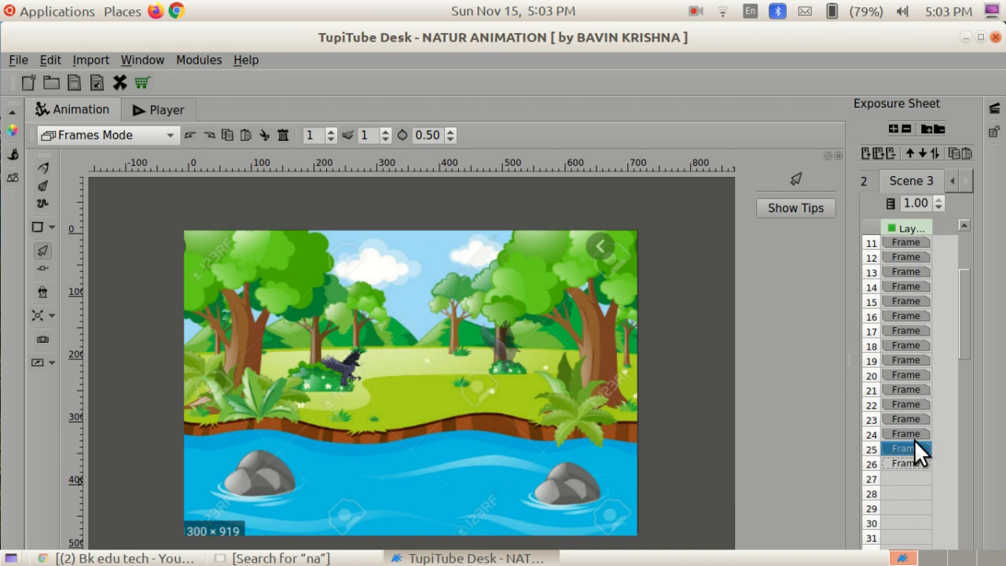
left_click(344, 373)
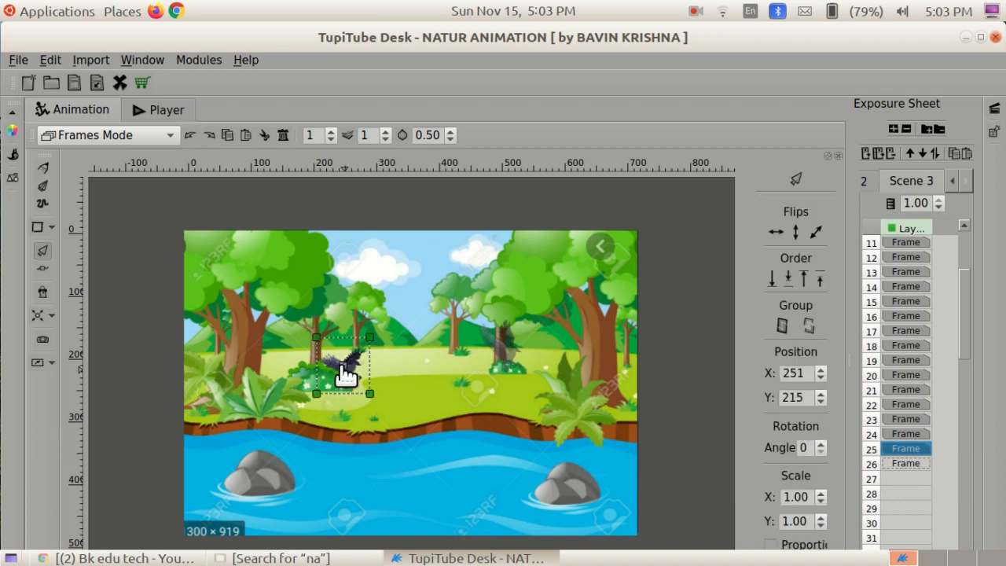
left_click_drag(344, 369, 527, 347)
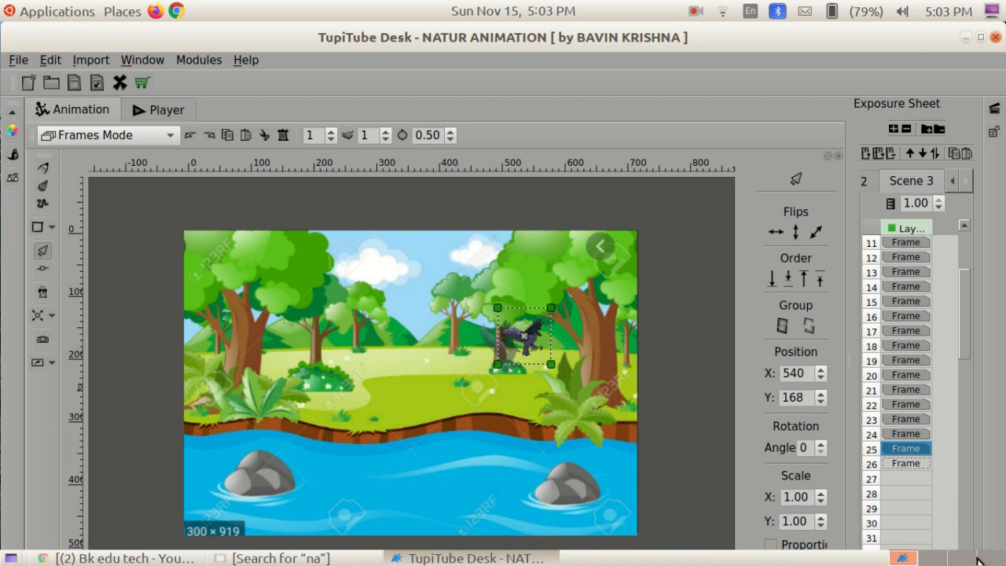
Step: Copy frame 12, paste it at frame 26, and move the bird in frame 26 to about X 520, Y 165
scroll(894, 291, "up", 2)
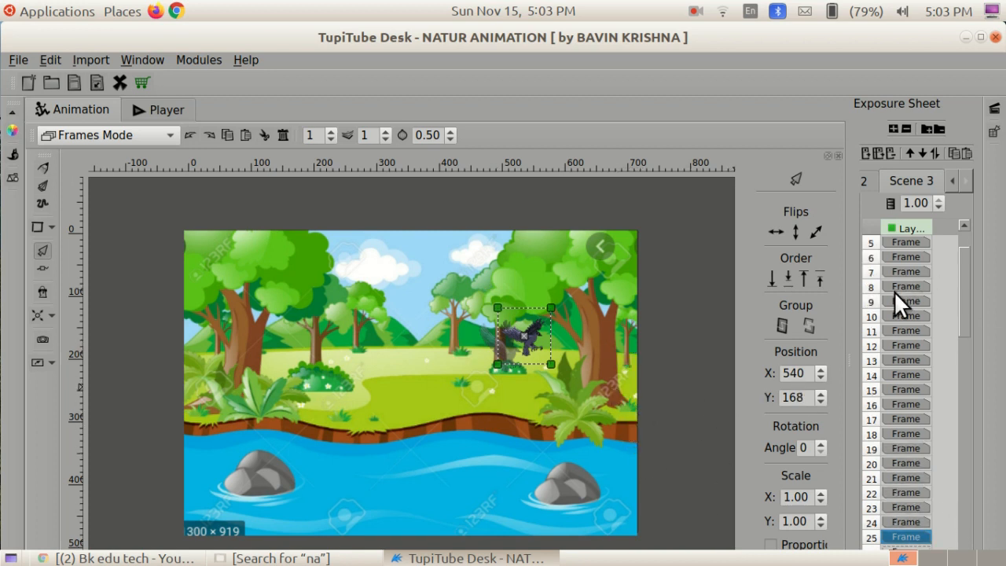
left_click(896, 344)
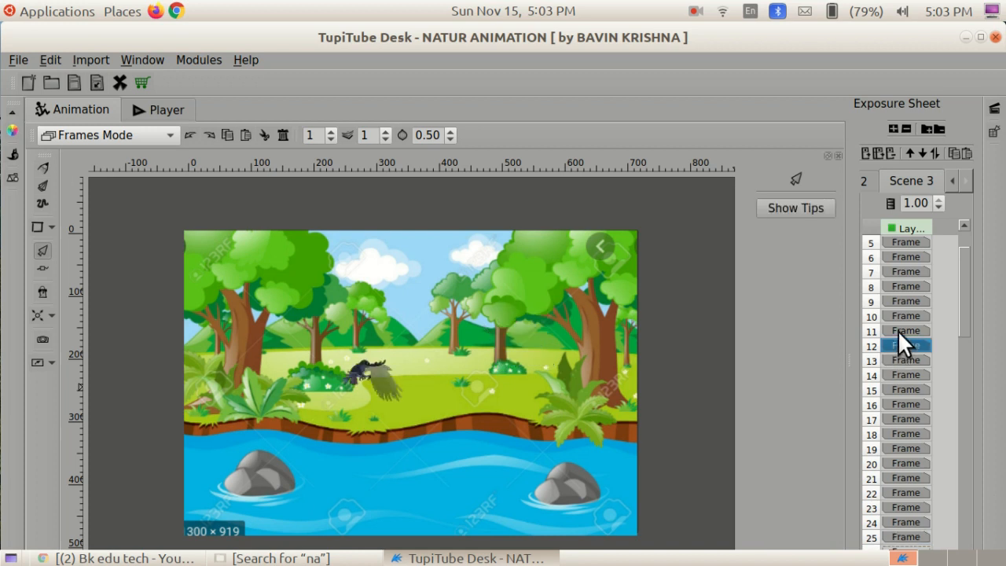
left_click(899, 328)
left_click(901, 345)
scroll(902, 341, "down", 3)
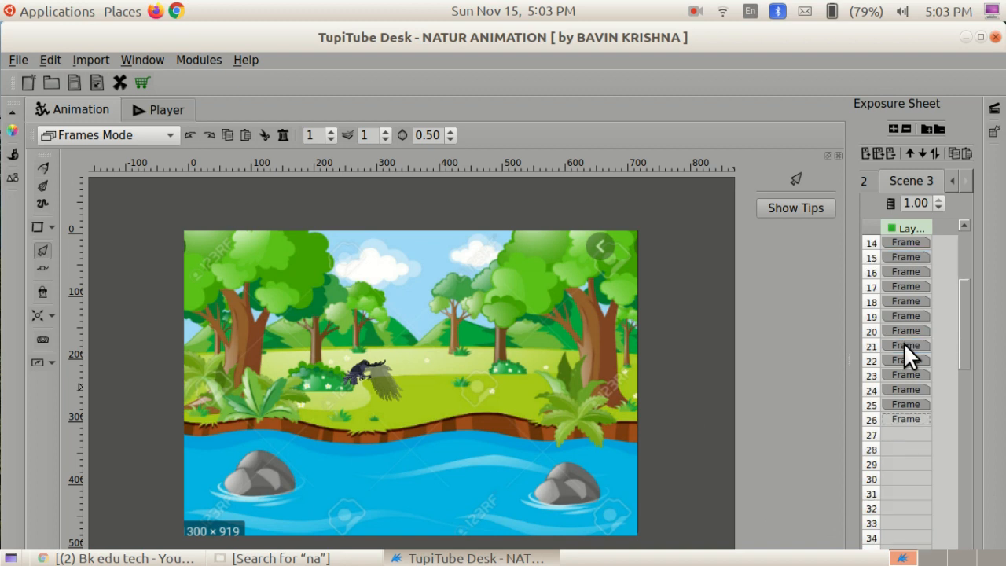
scroll(904, 341, "up", 4)
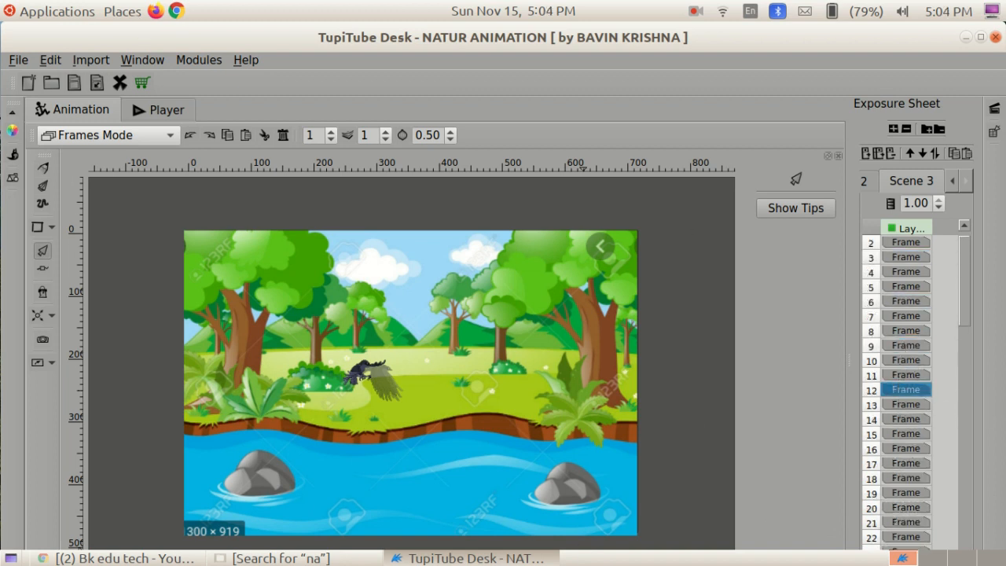
right_click(900, 391)
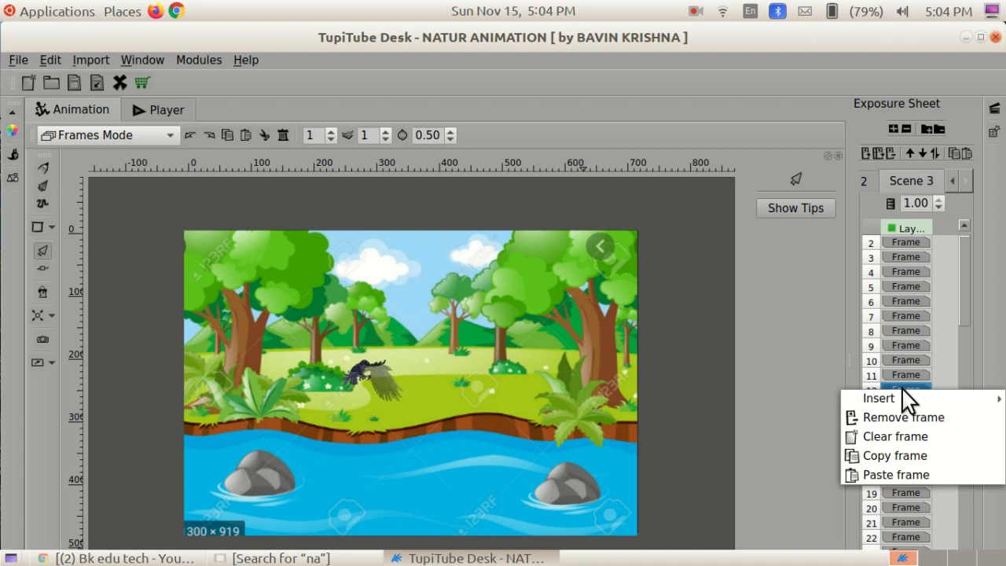
left_click(900, 460)
scroll(901, 456, "down", 3)
right_click(901, 458)
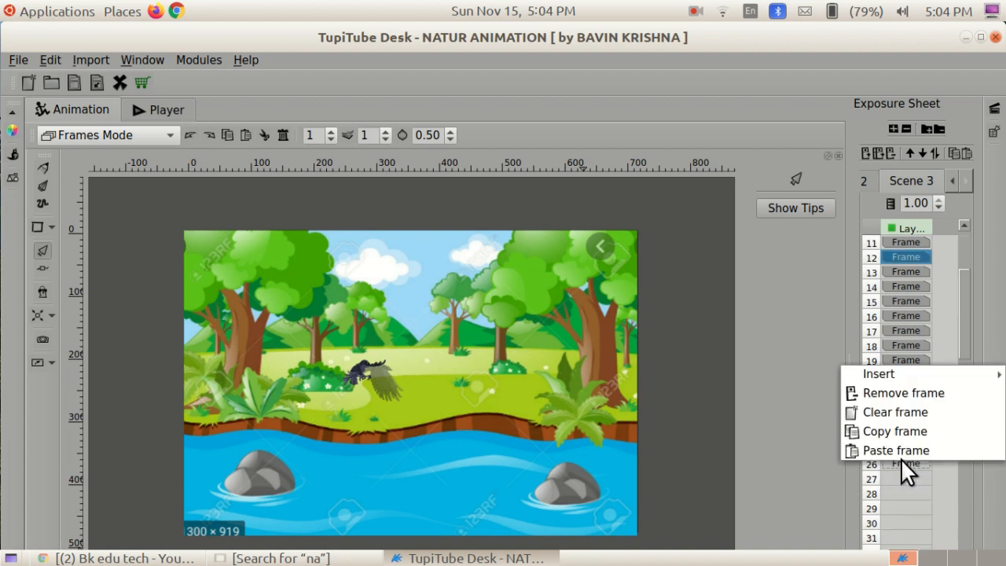
left_click(905, 450)
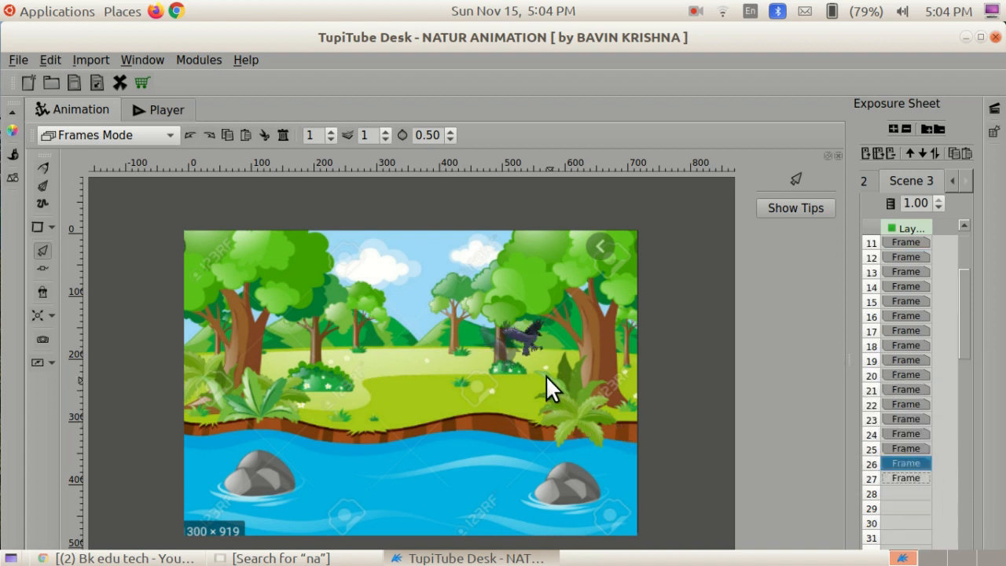
left_click(531, 335)
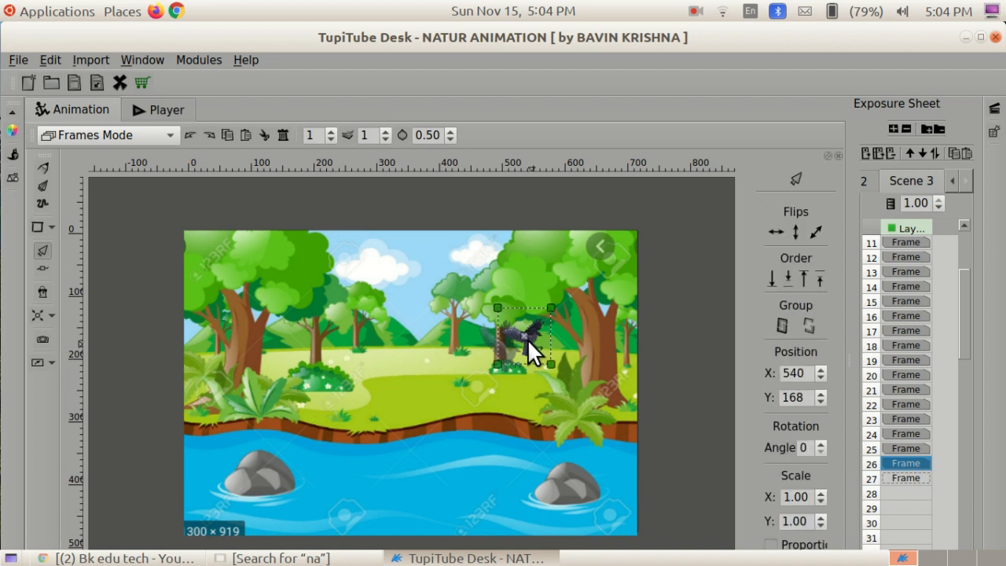
left_click_drag(525, 339, 512, 341)
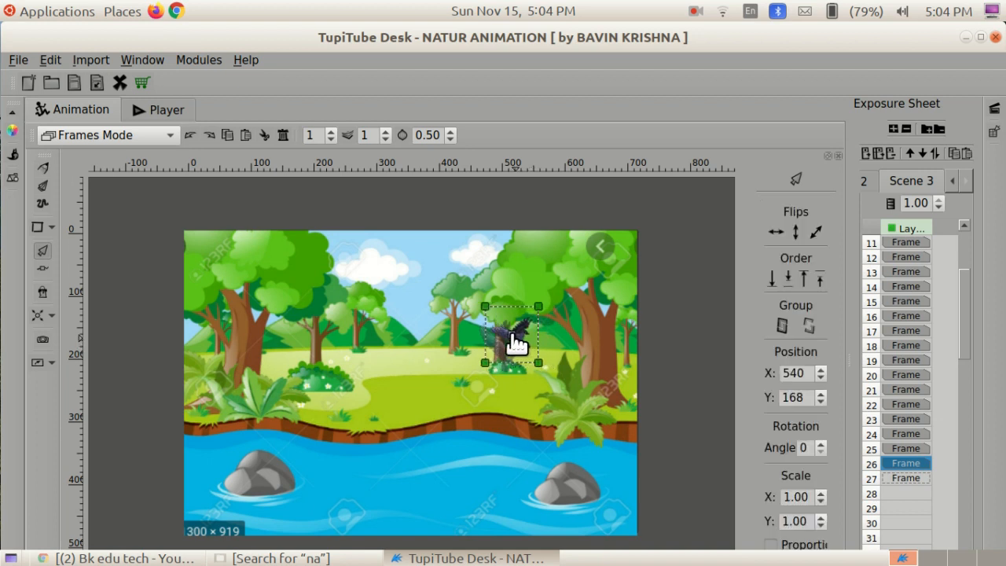
Step: Copy frame 13 of Scene 3 and paste it at frame 27
scroll(901, 443, "up", 3)
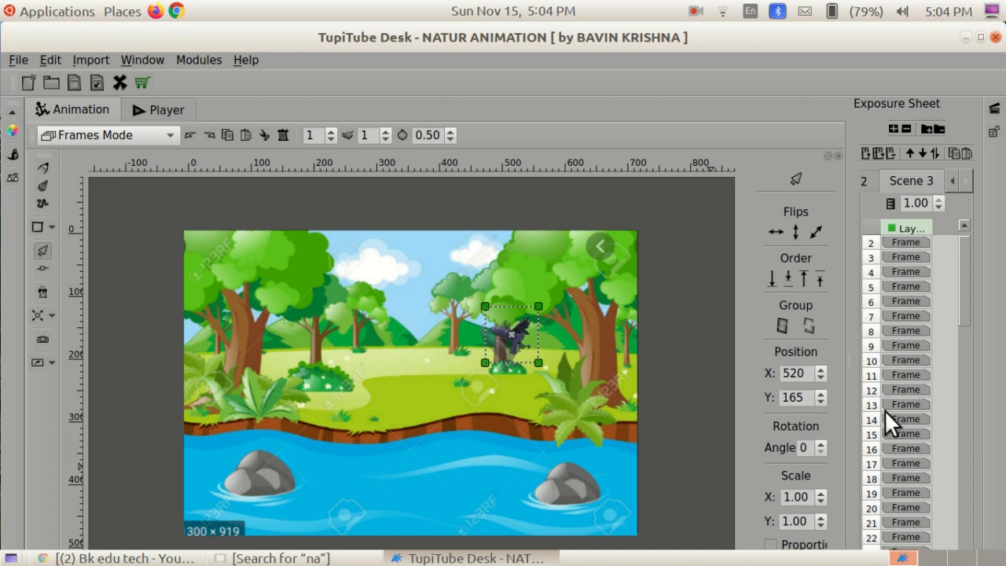
right_click(891, 405)
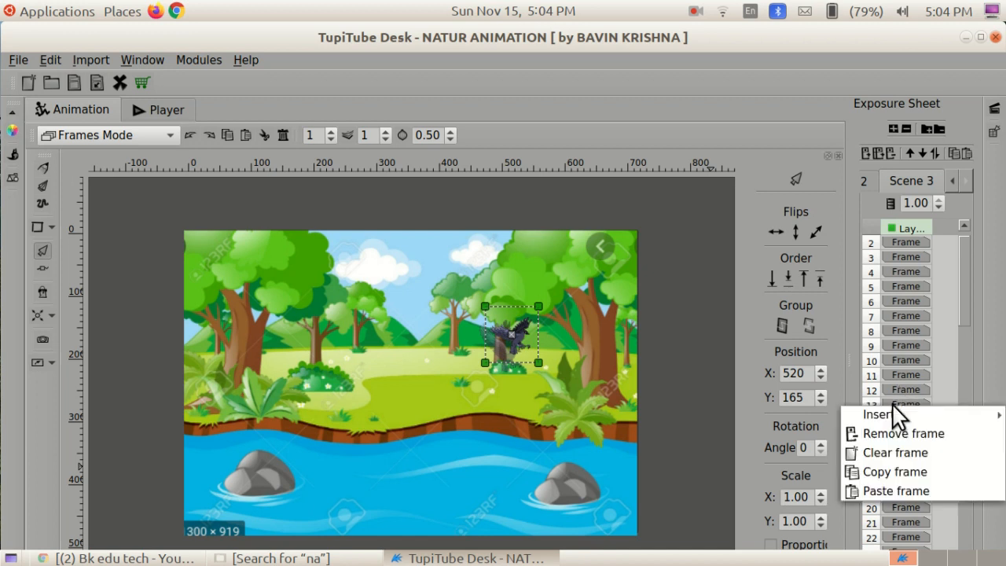
left_click(908, 472)
scroll(912, 467, "down", 4)
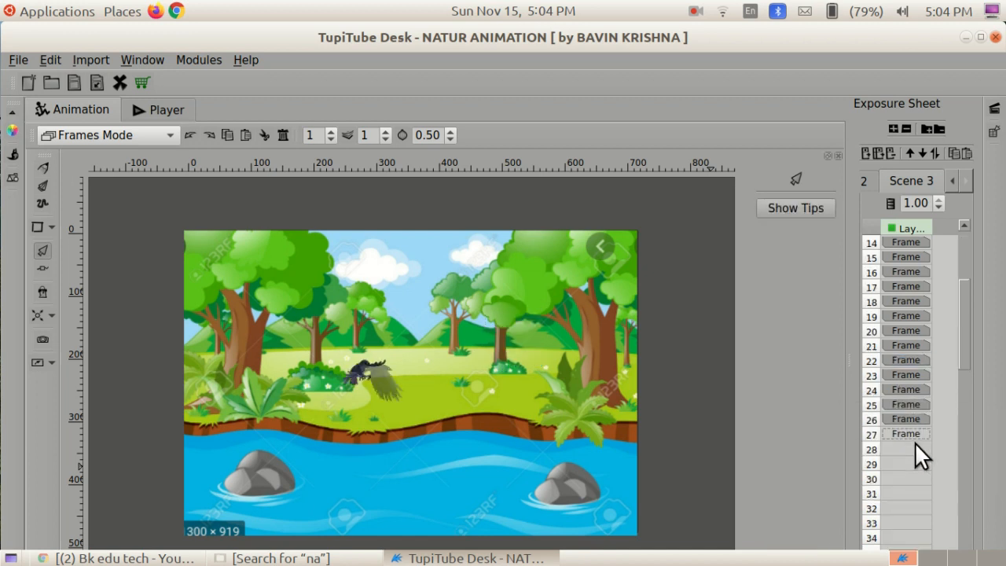
right_click(914, 428)
left_click(907, 512)
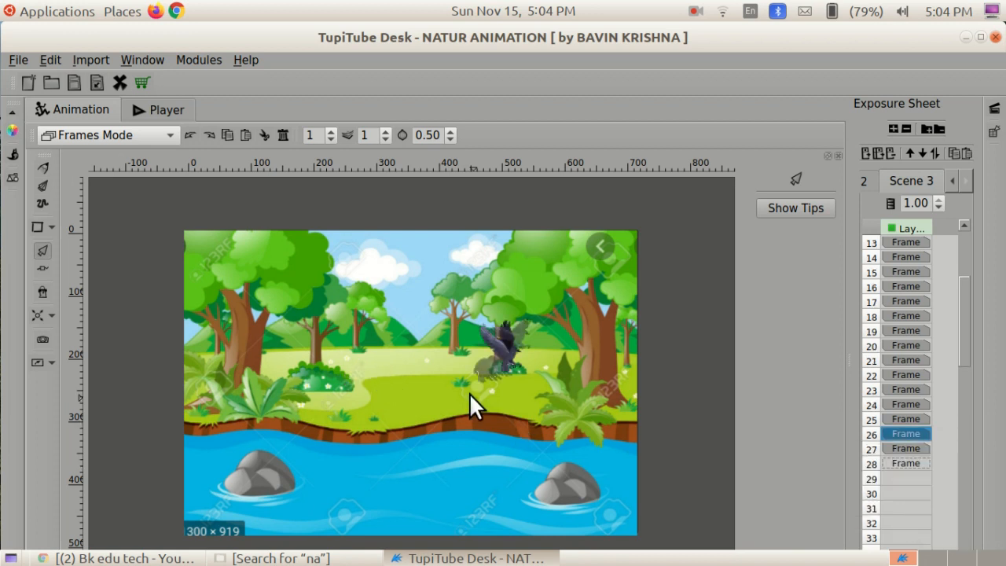
Step: Move the bird to about X 556, Y 154 in frame 26 and to about X 580, Y 141 in frame 27
left_click(505, 358)
left_click_drag(504, 361, 538, 331)
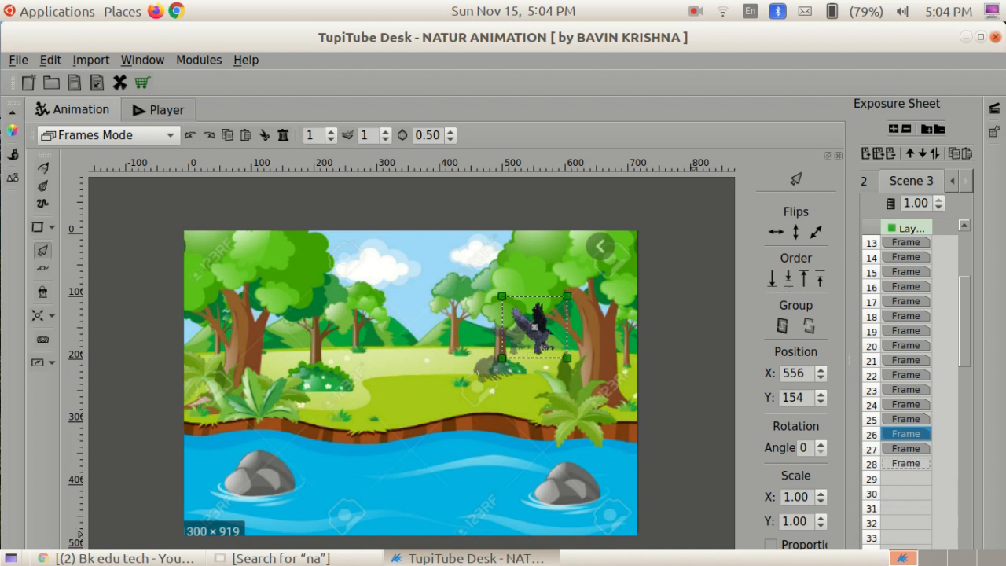
left_click(909, 448)
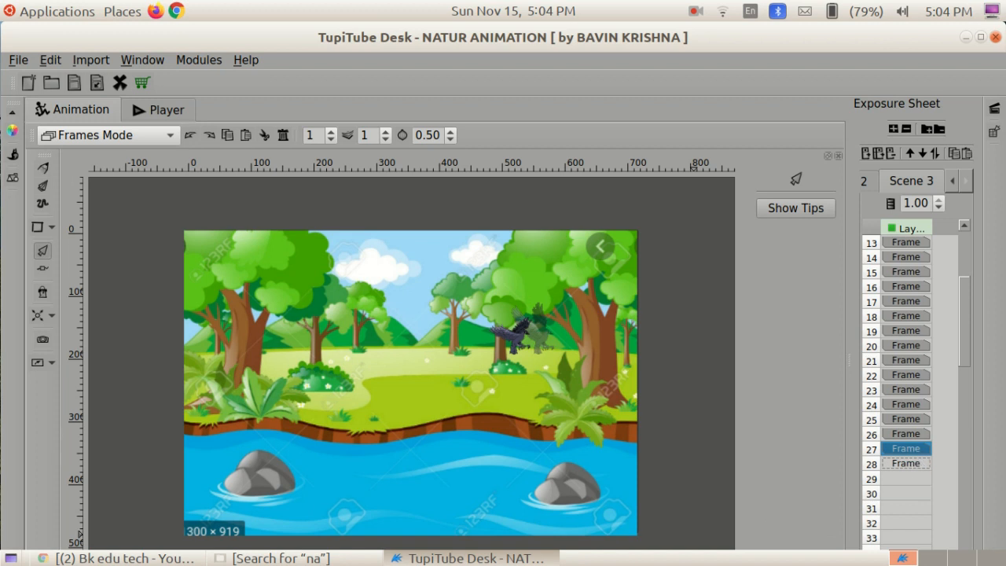
left_click_drag(517, 333, 552, 328)
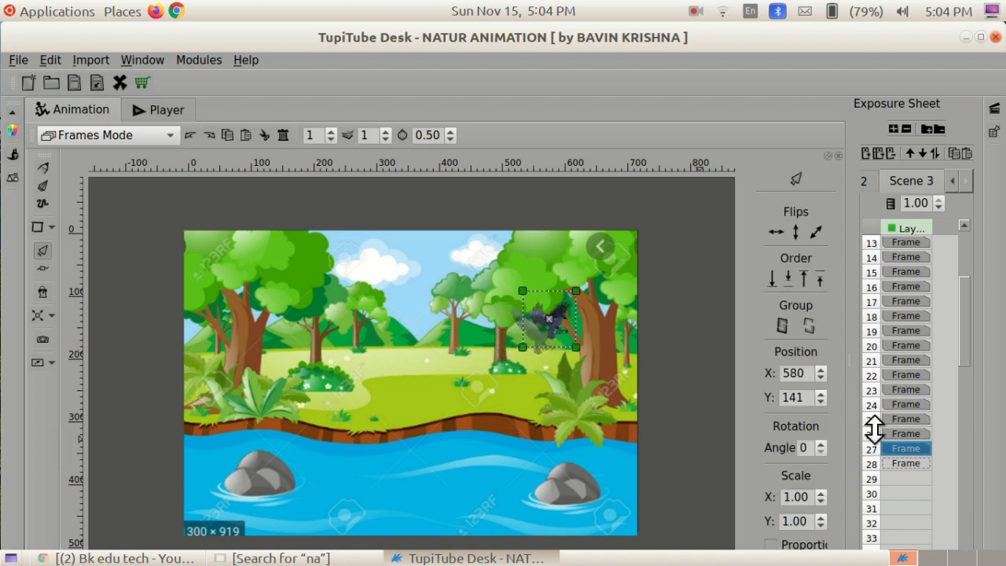
Step: Copy frame 14 of Scene 3 and paste it at frame 28
scroll(914, 421, "up", 3)
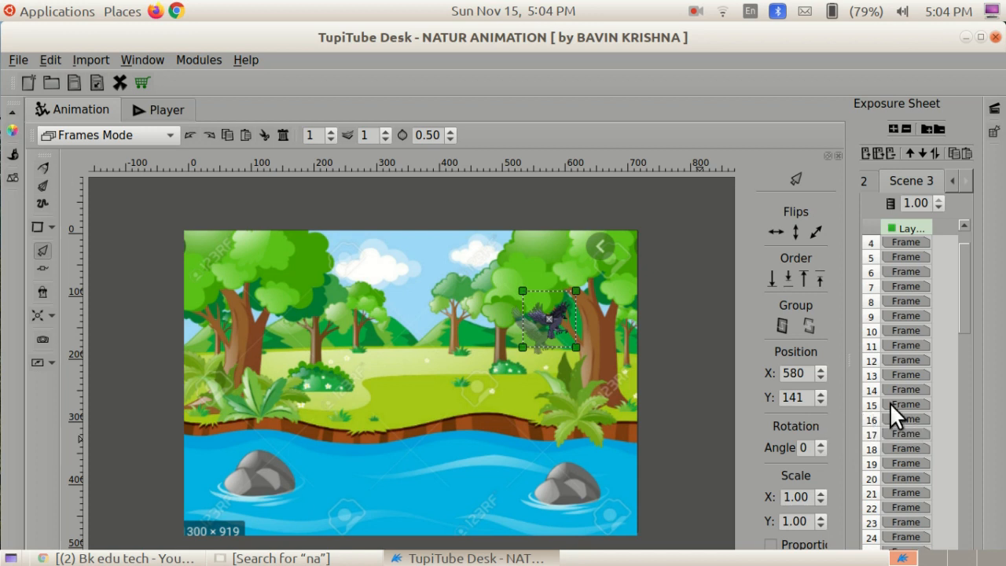
left_click(892, 388)
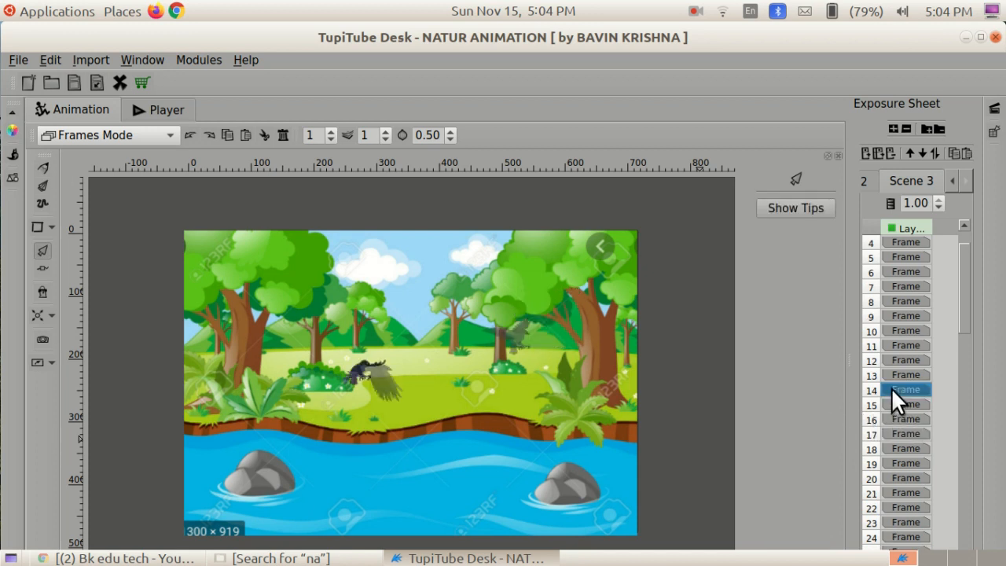
right_click(892, 387)
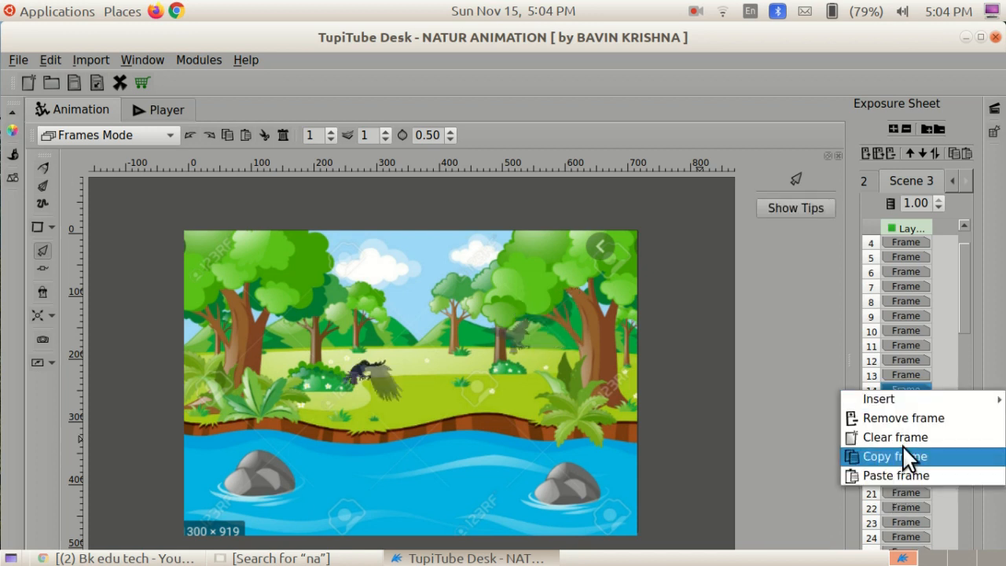
left_click(901, 450)
scroll(902, 450, "down", 4)
right_click(905, 417)
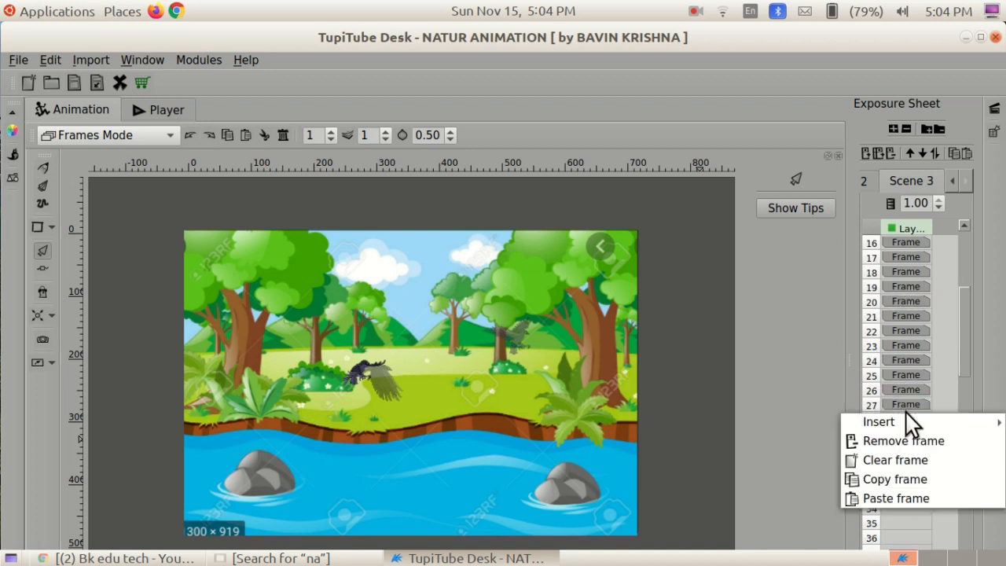
left_click(896, 496)
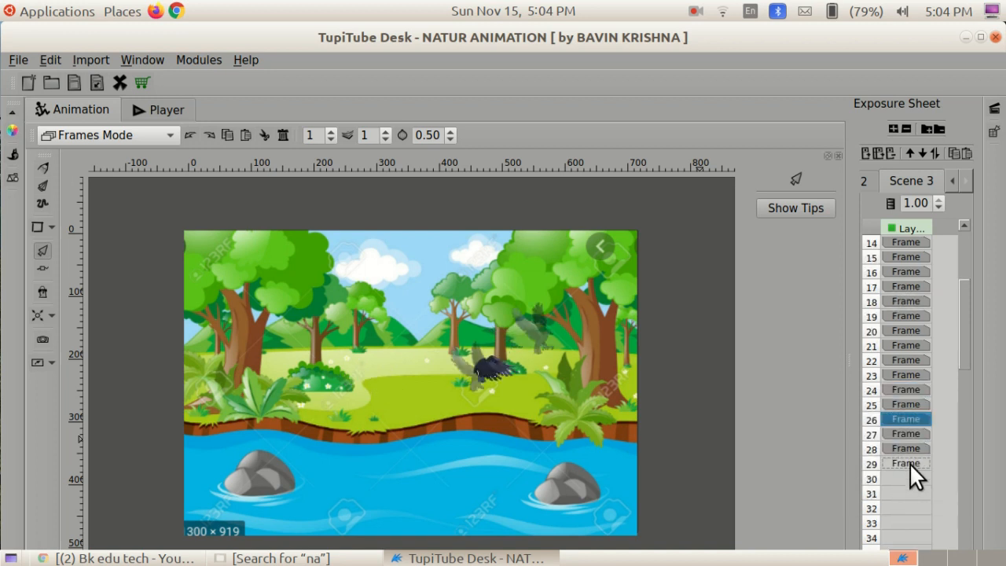
Step: Compare the bird's pose and position across frames 25 to 28
left_click(911, 448)
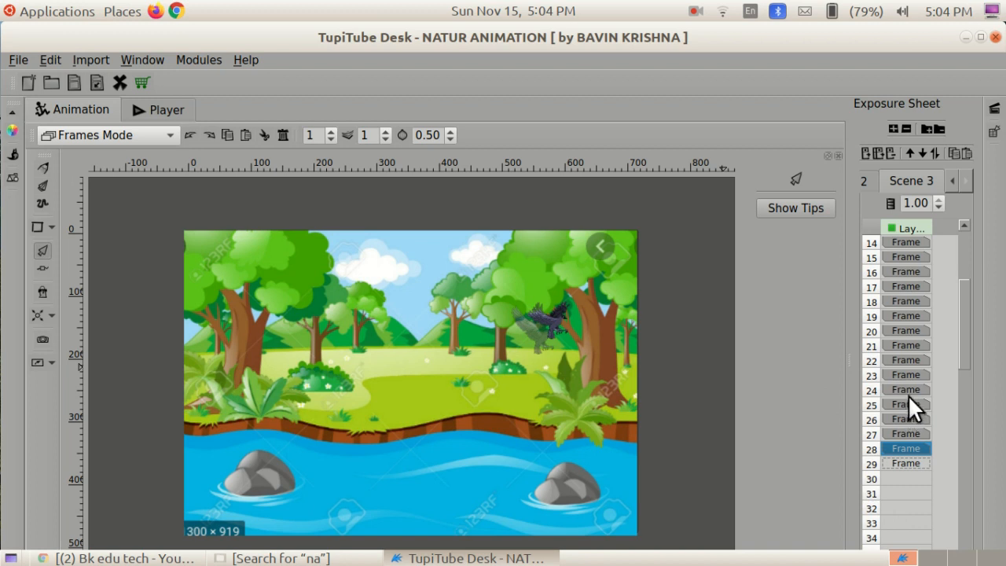
left_click(908, 402)
left_click(897, 418)
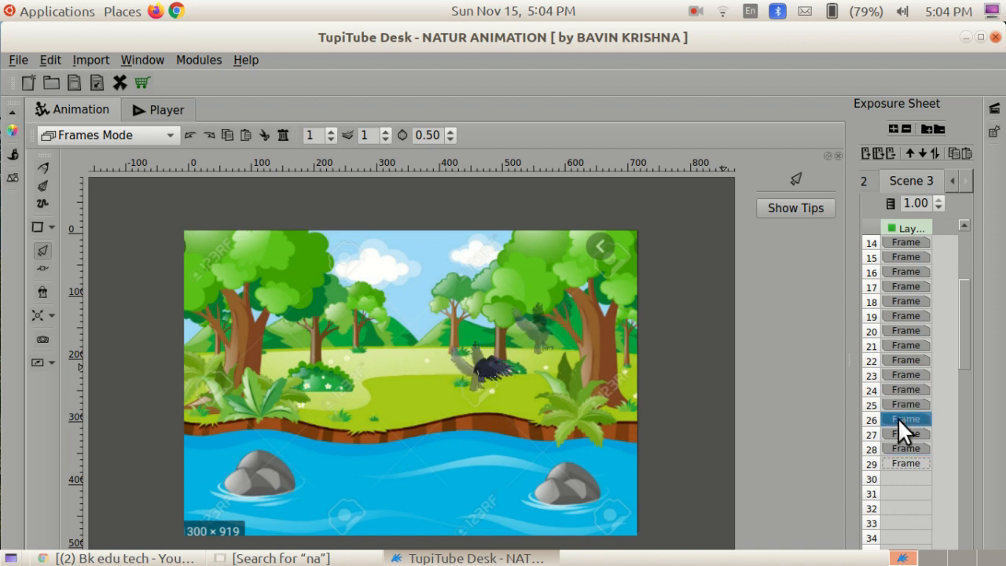
left_click(901, 435)
left_click(906, 449)
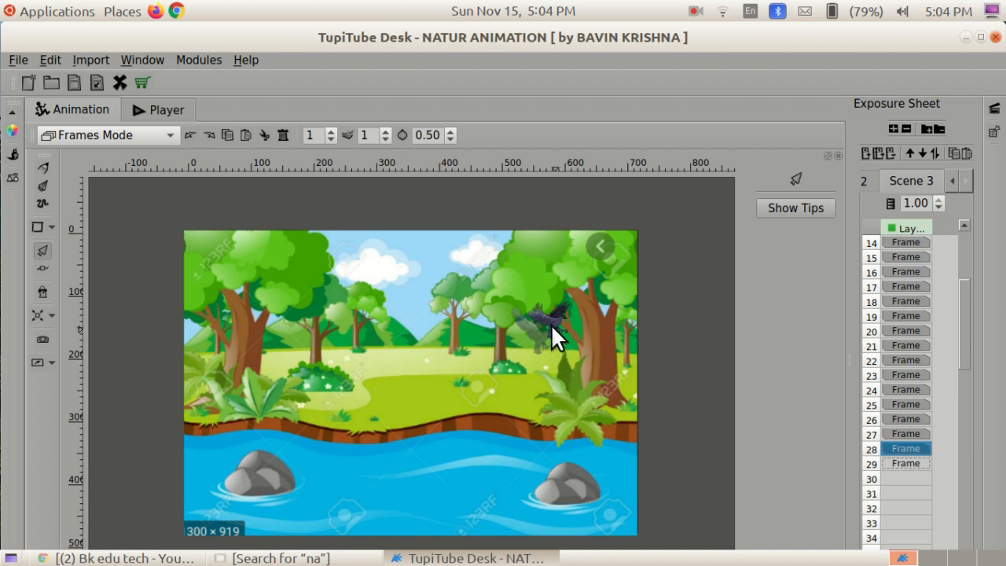
Step: Copy frame 15 of Scene 3 and paste it at frame 29
left_click(904, 257)
right_click(910, 253)
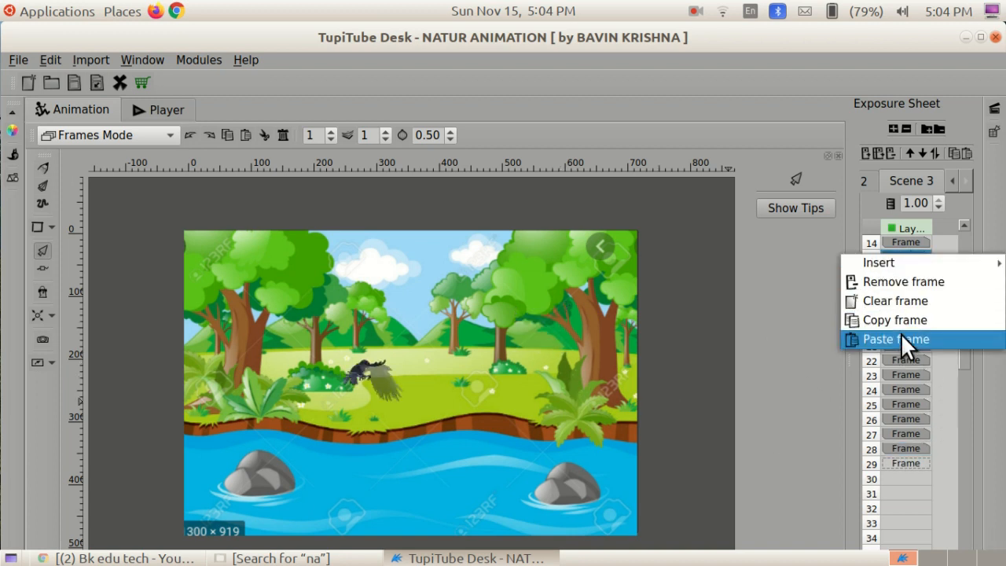
left_click(900, 320)
right_click(916, 463)
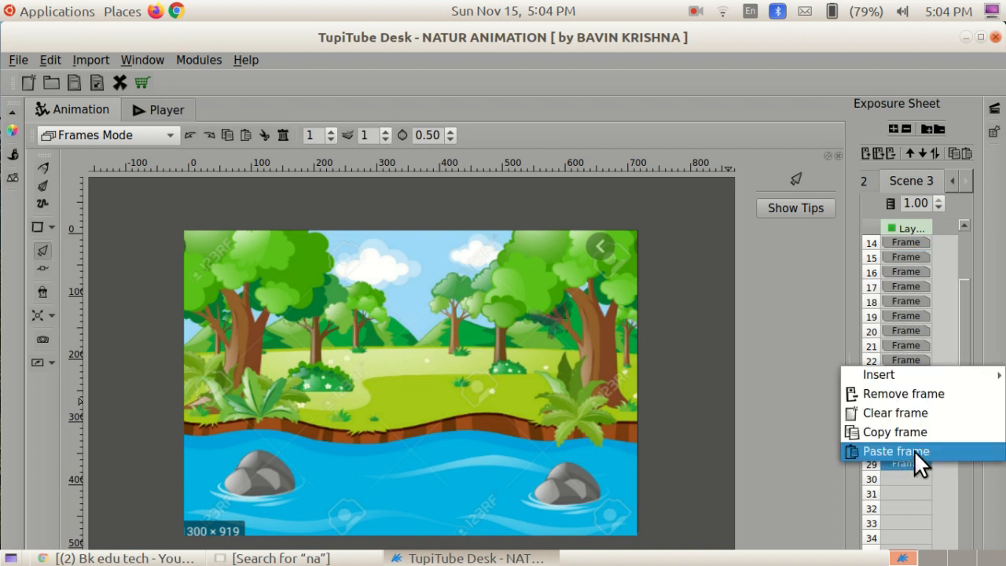
left_click(912, 450)
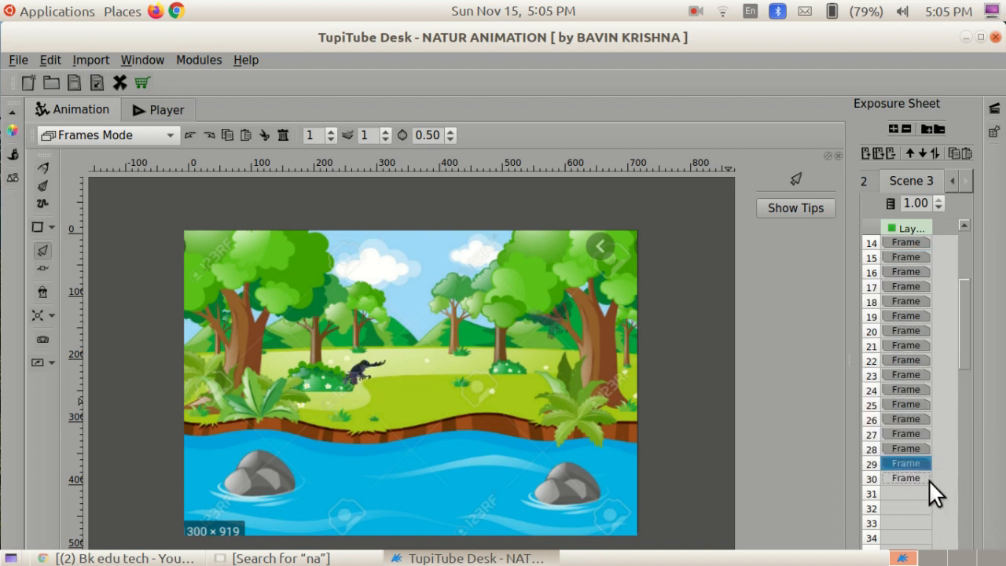
Step: Remove the empty frame 30 and move the bird in frame 29 to about X 635, Y 115
left_click(915, 477)
left_click(894, 153)
left_click(352, 372)
left_click_drag(361, 371, 583, 301)
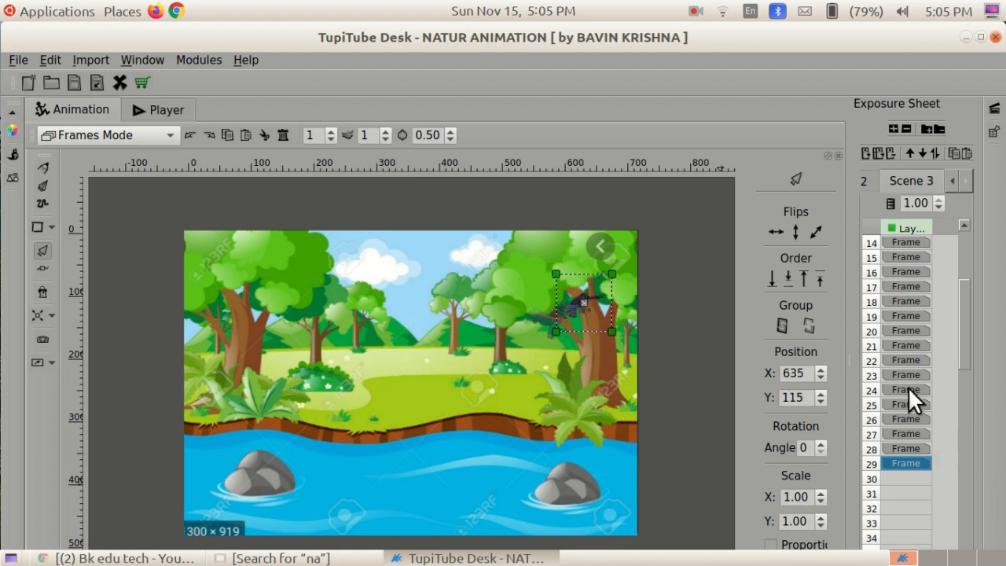
Step: Copy frame 16 of Scene 3 and paste it at frame 30, checking it against frame 29
scroll(908, 369, "up", 2)
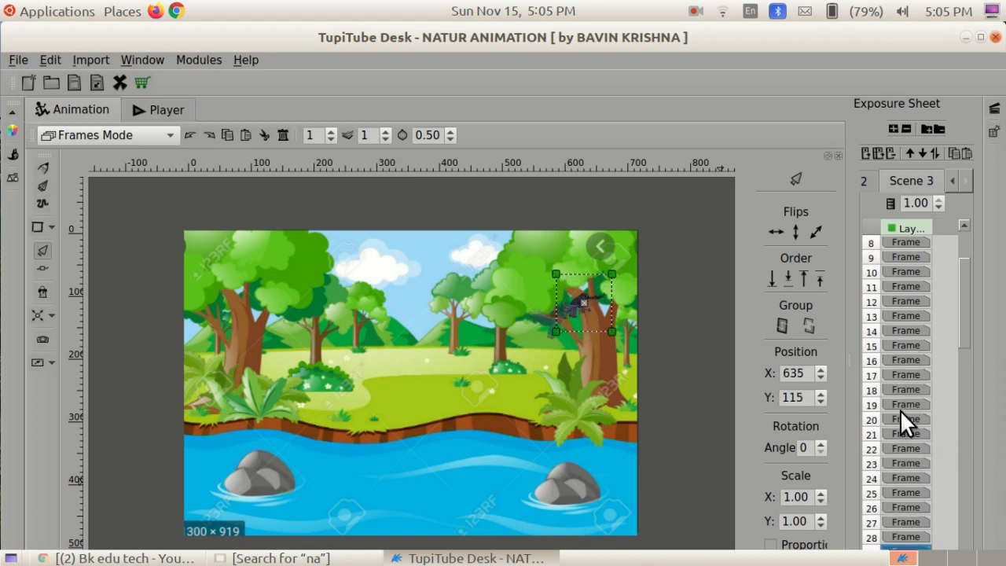
left_click(906, 360)
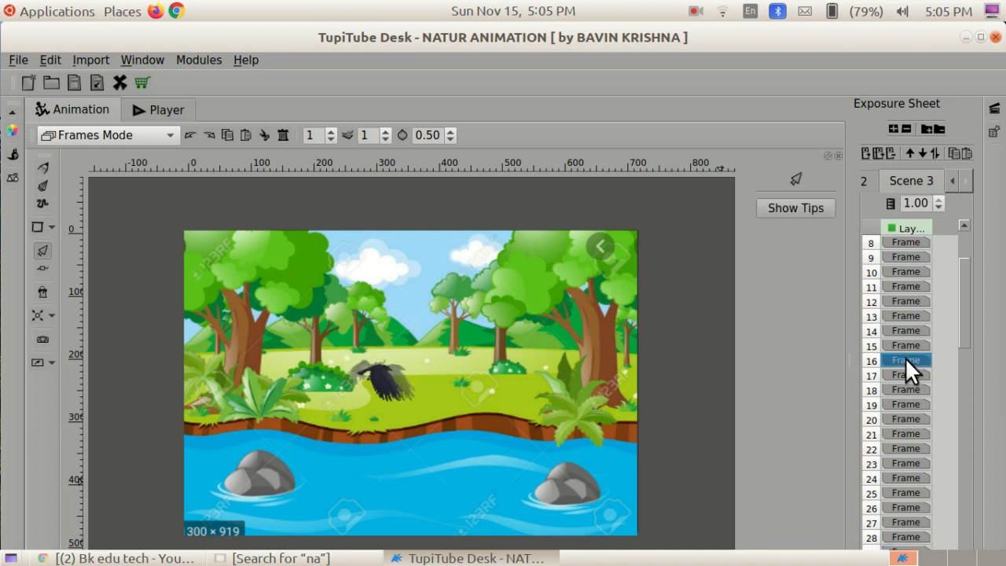
right_click(904, 359)
left_click(911, 426)
scroll(911, 417, "down", 4)
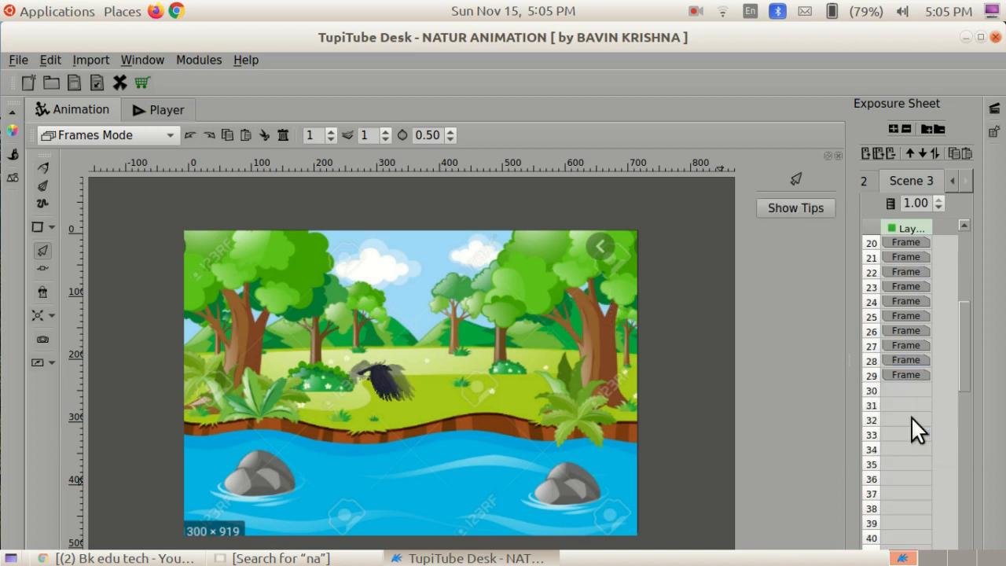
right_click(903, 386)
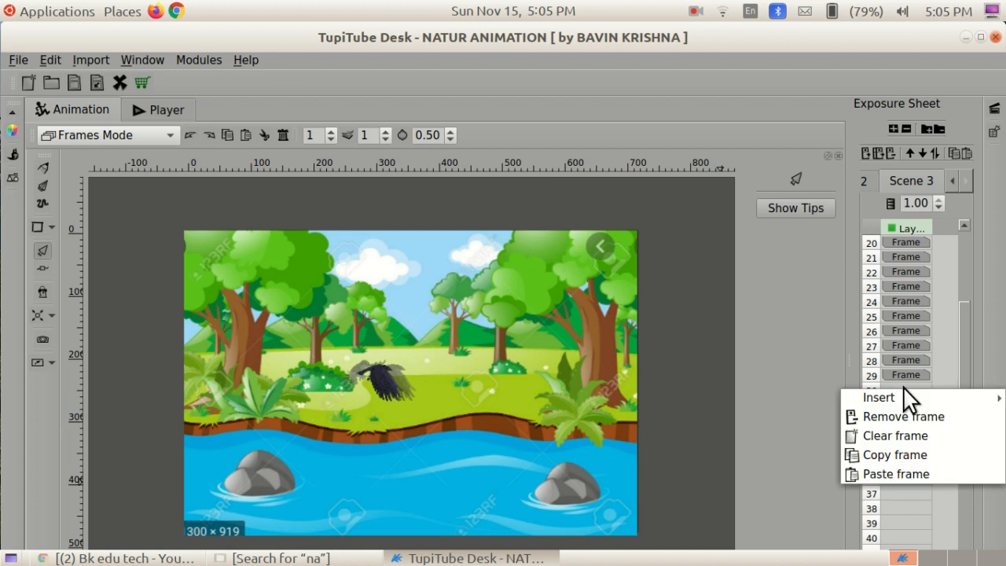
left_click(897, 473)
scroll(905, 452, "down", 1)
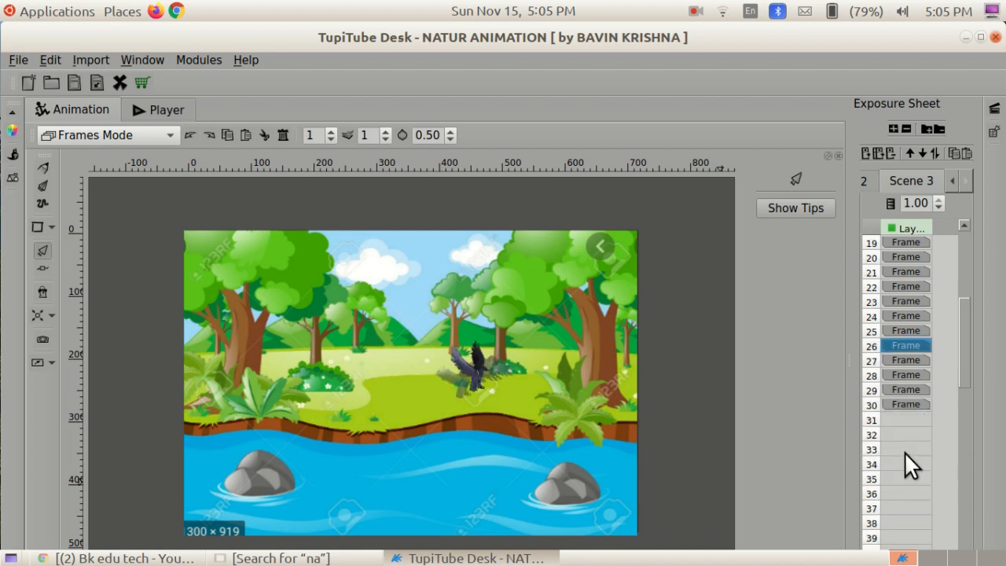
left_click(900, 403)
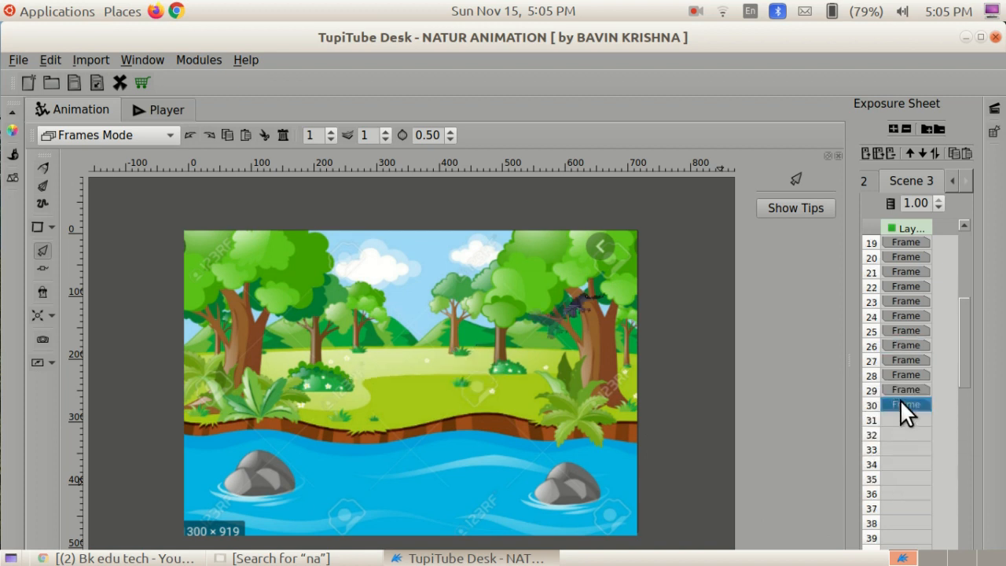
left_click(902, 386)
scroll(902, 386, "up", 3)
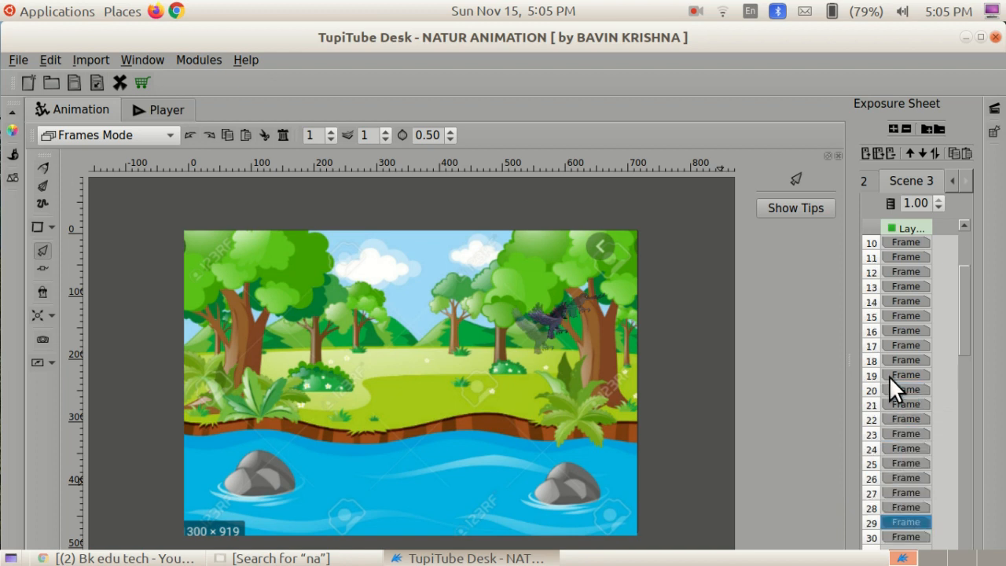
Step: Play the Scene 3 animation in the scene preview and return to the animation workspace
left_click(145, 107)
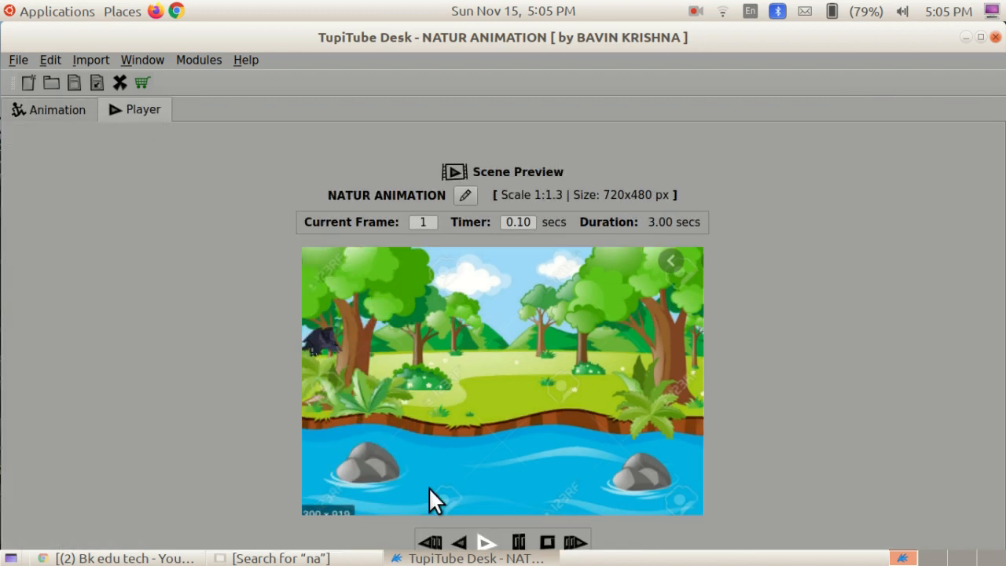
left_click(485, 542)
left_click(73, 116)
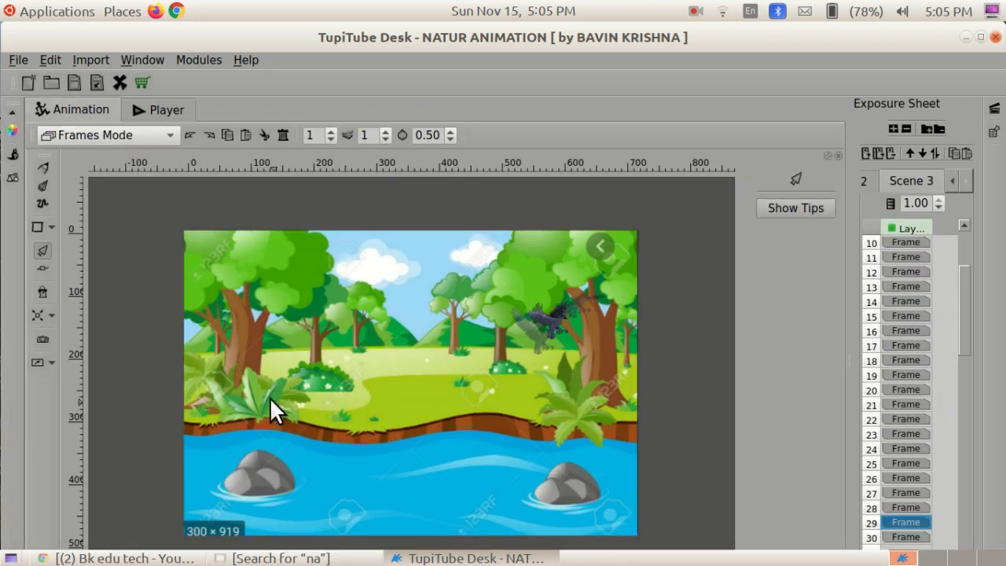
Step: Examine the bird's pose and position frame by frame from frame 1 to frame 12
left_click(913, 241)
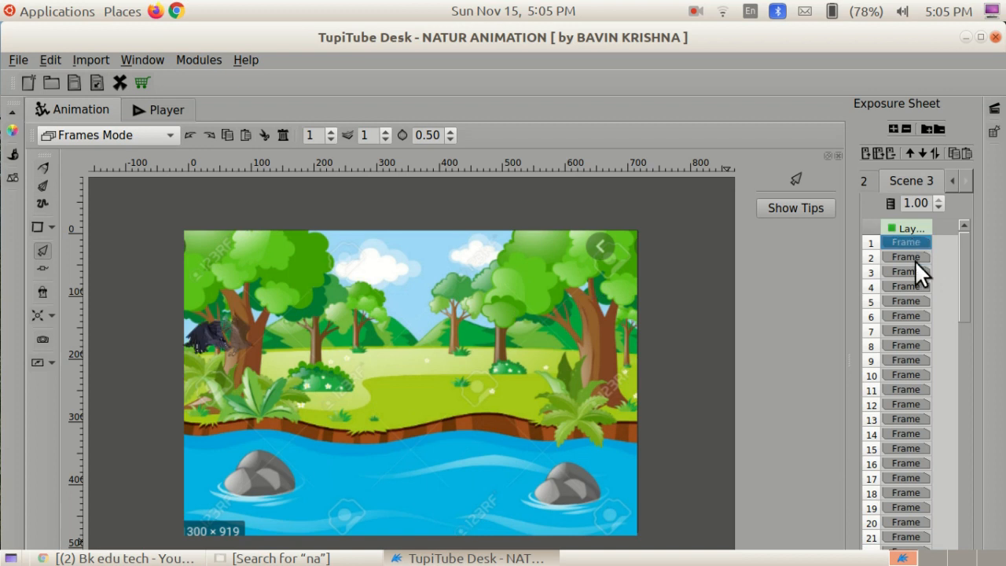
left_click(914, 256)
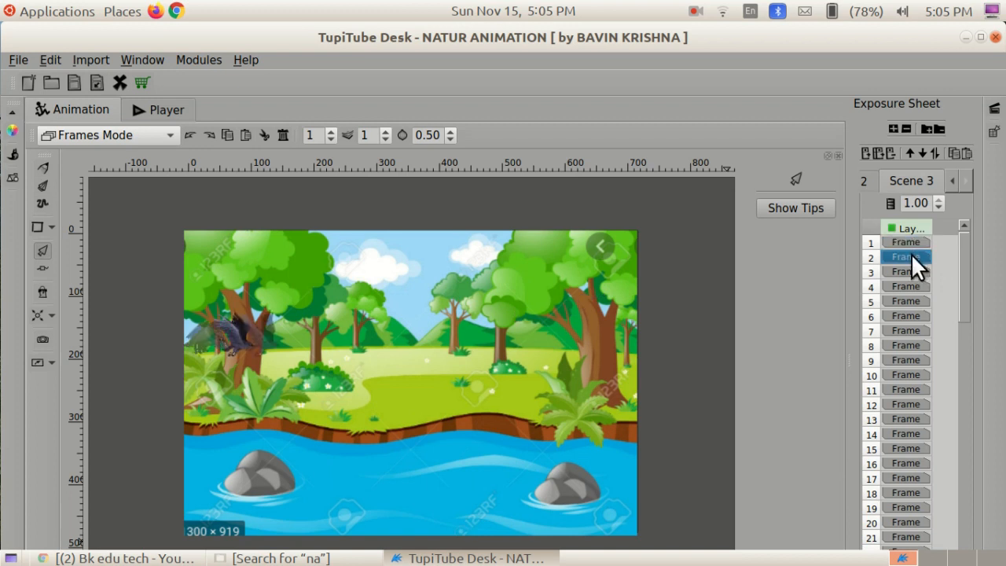
left_click(906, 272)
left_click(908, 285)
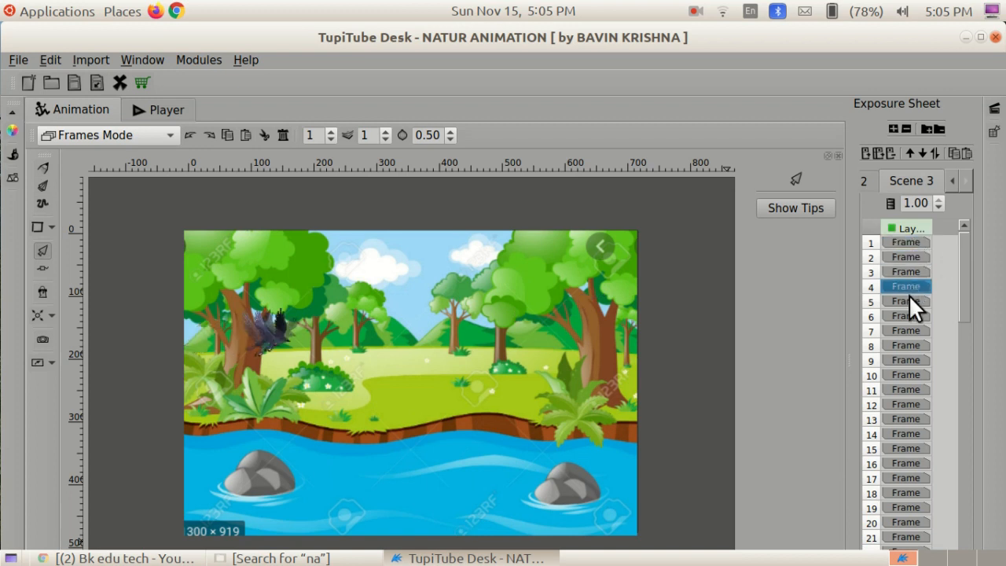
left_click(908, 301)
left_click(906, 315)
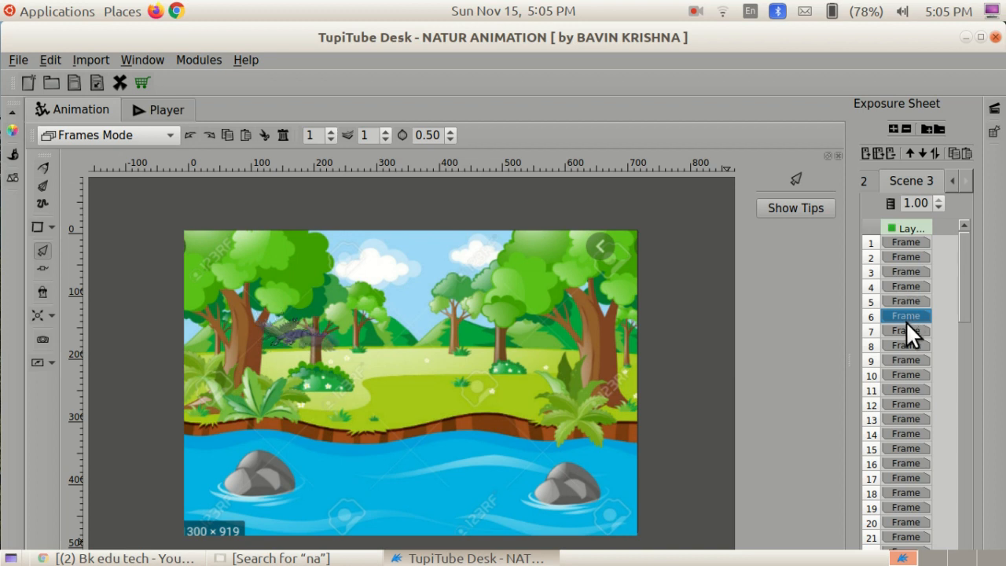
left_click(906, 330)
left_click(909, 346)
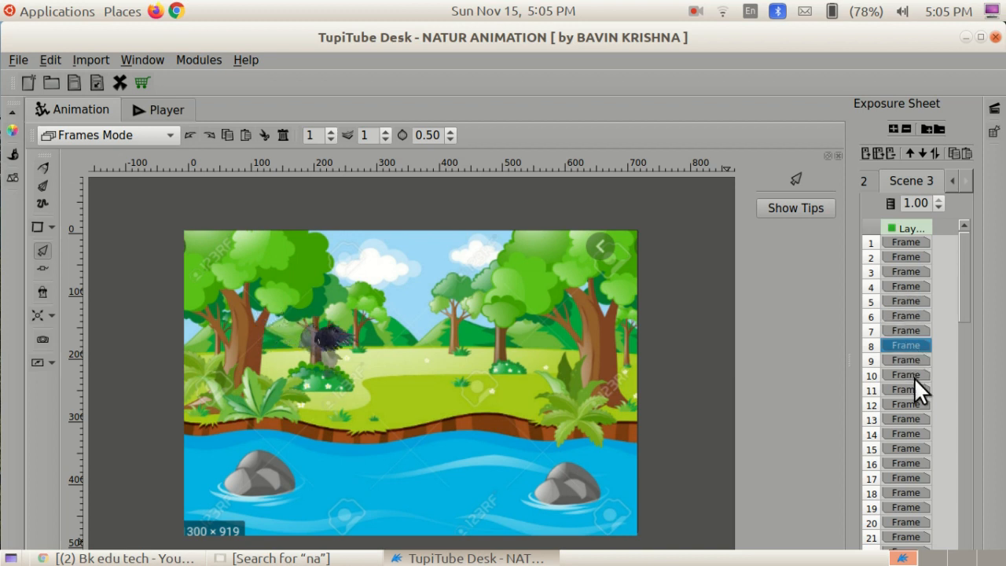
left_click(911, 363)
left_click(911, 375)
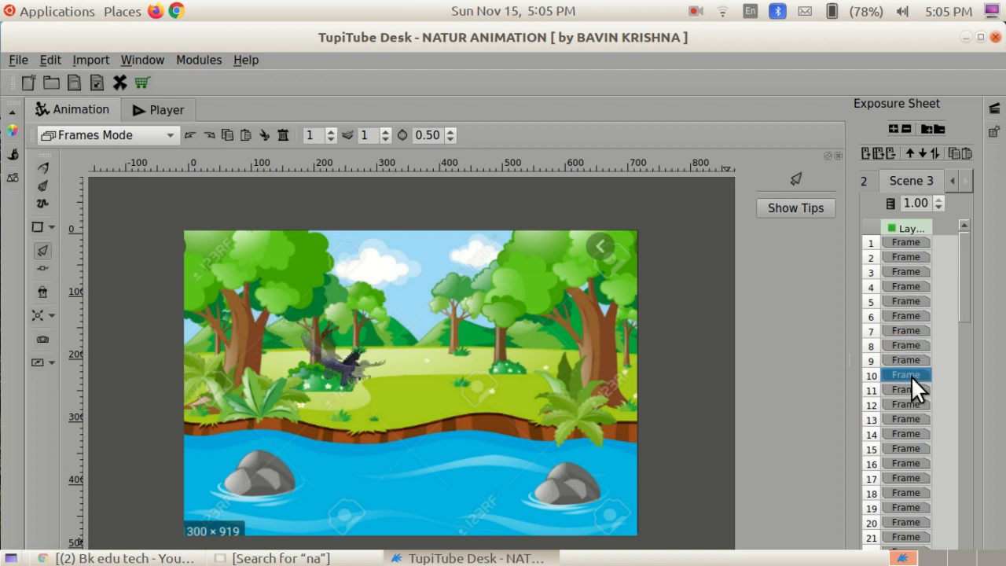
key("Down")
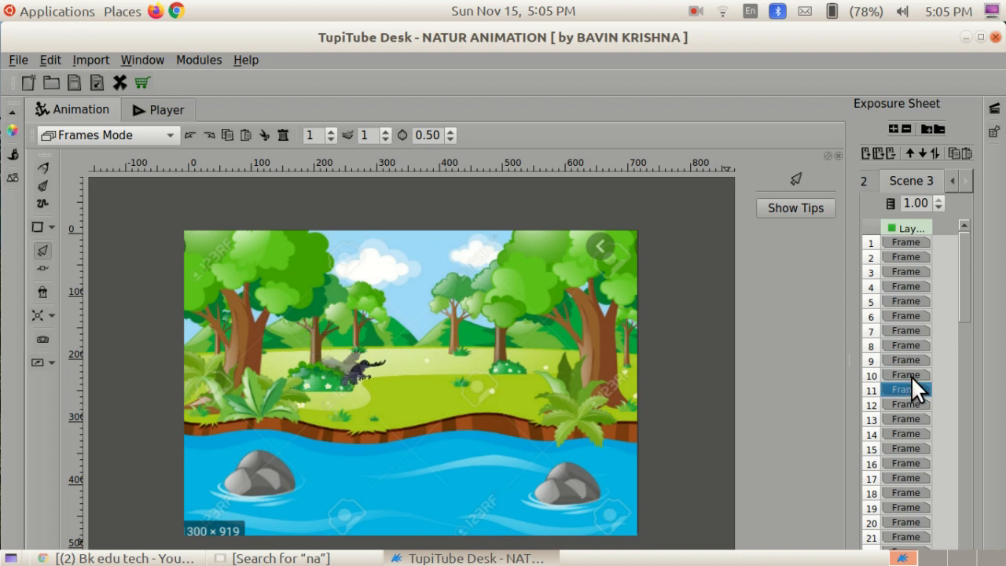
key("Down")
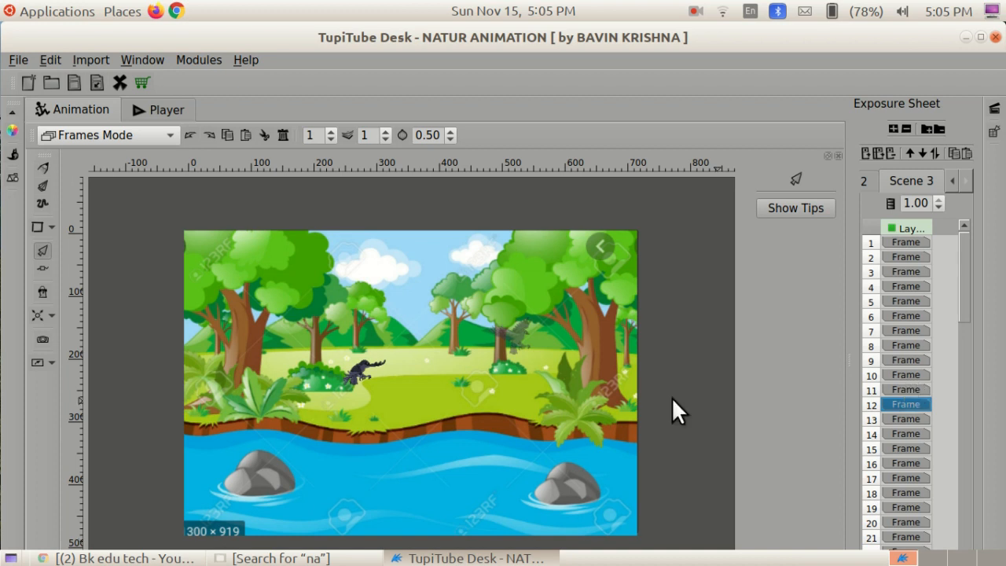
Step: Recheck the continuity of the bird's flight from frame 7 to frame 13, comparing frames 11 and 12
left_click(903, 328)
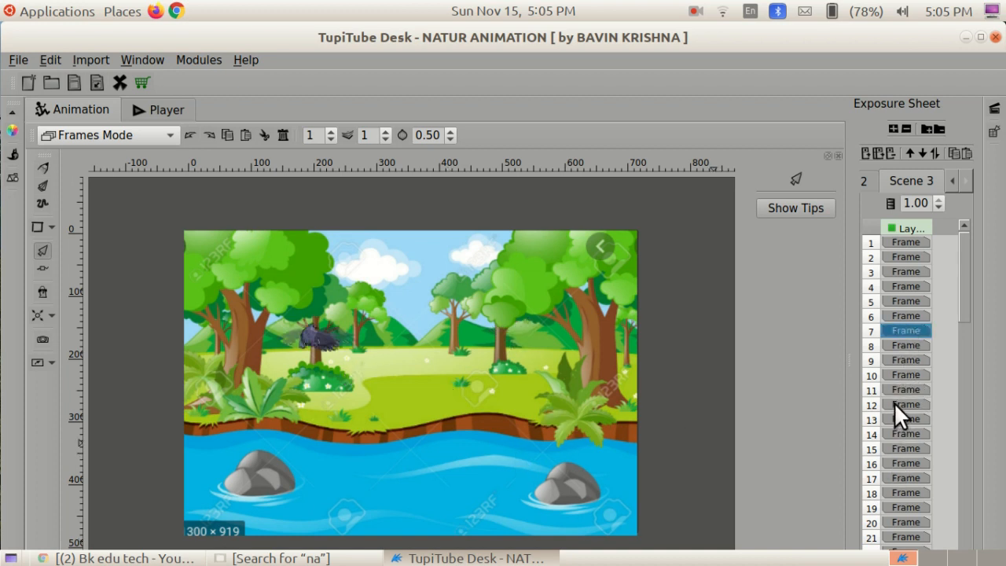
key("Down")
key("Down")
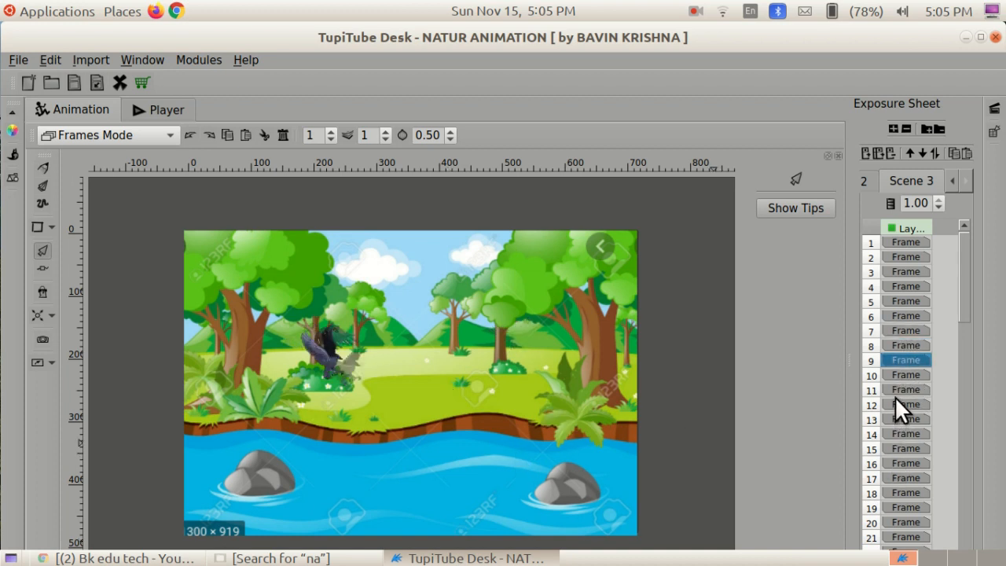
key("Down")
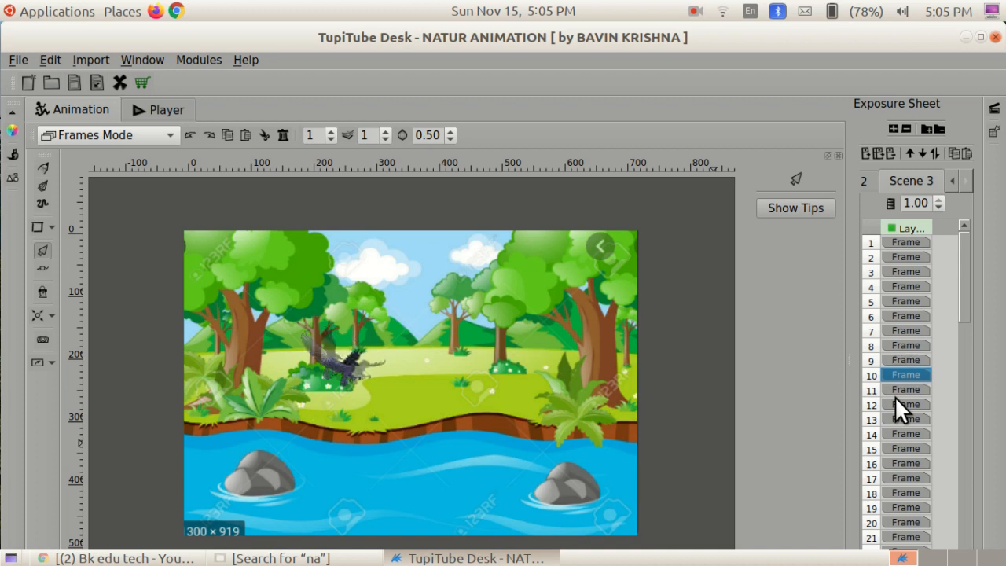
key("Down")
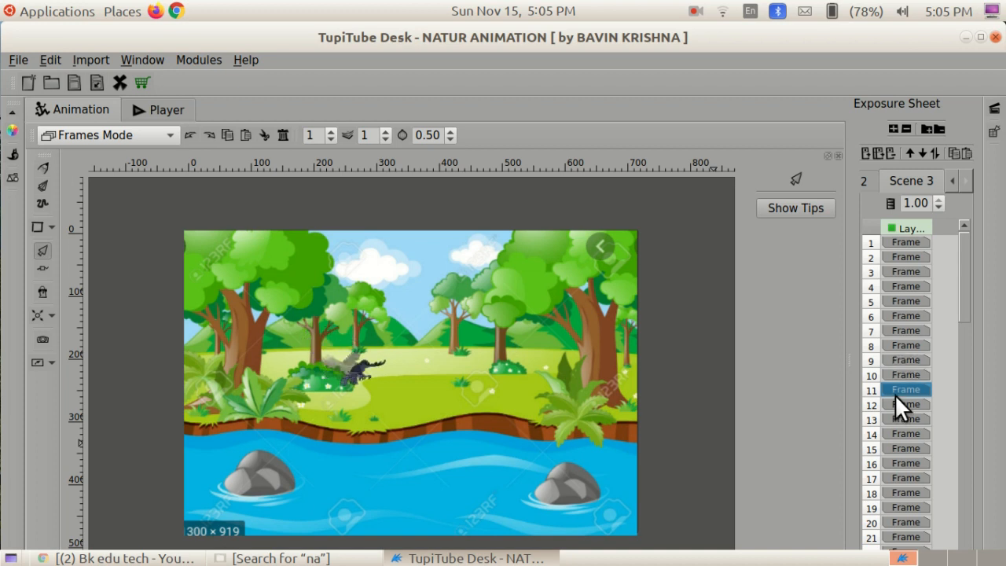
left_click(897, 404)
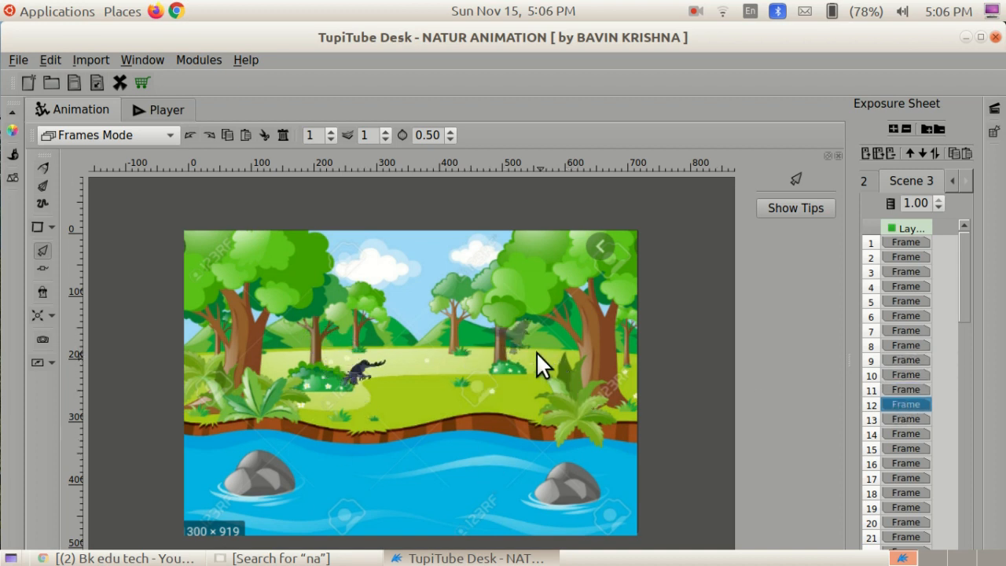
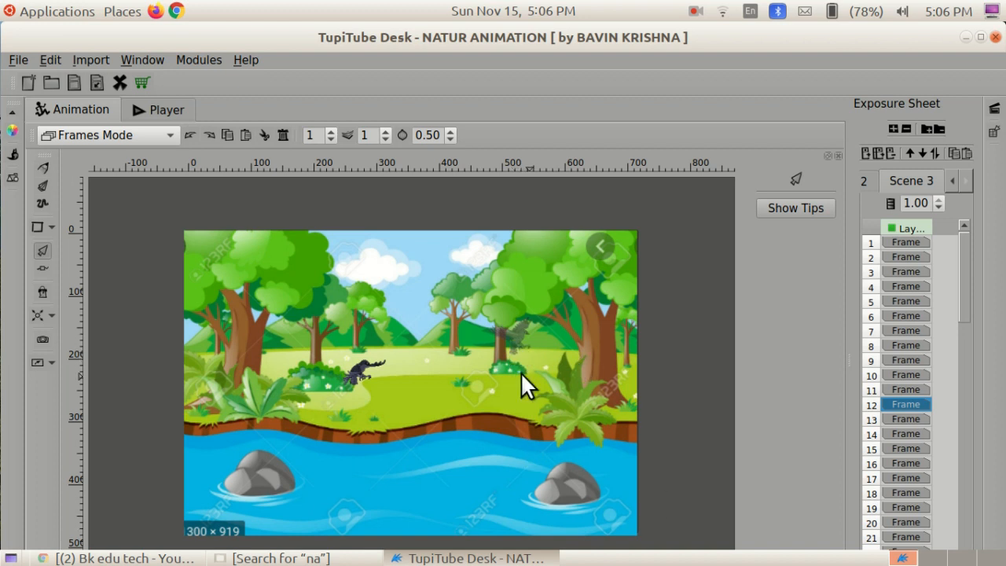
left_click(897, 389)
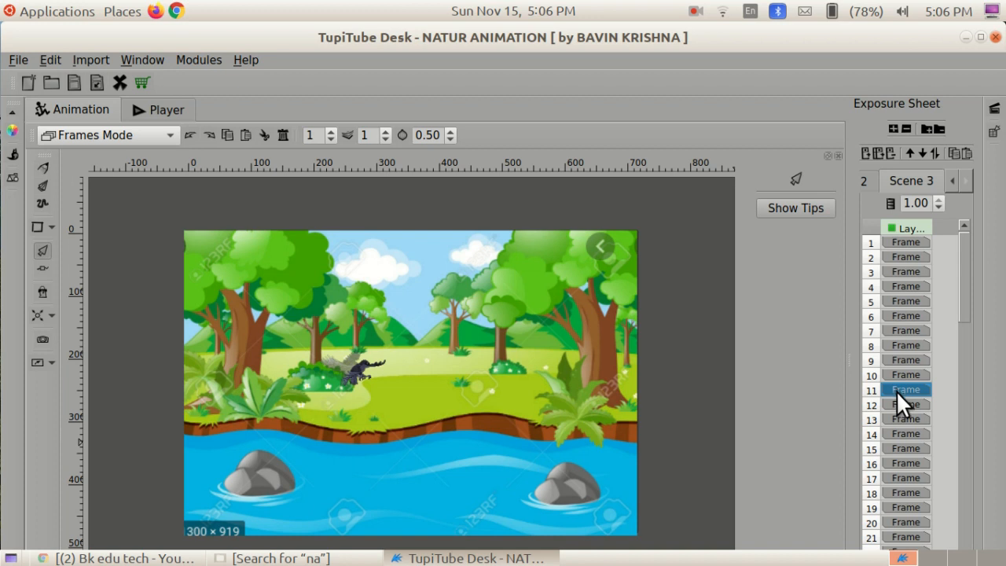
left_click(898, 402)
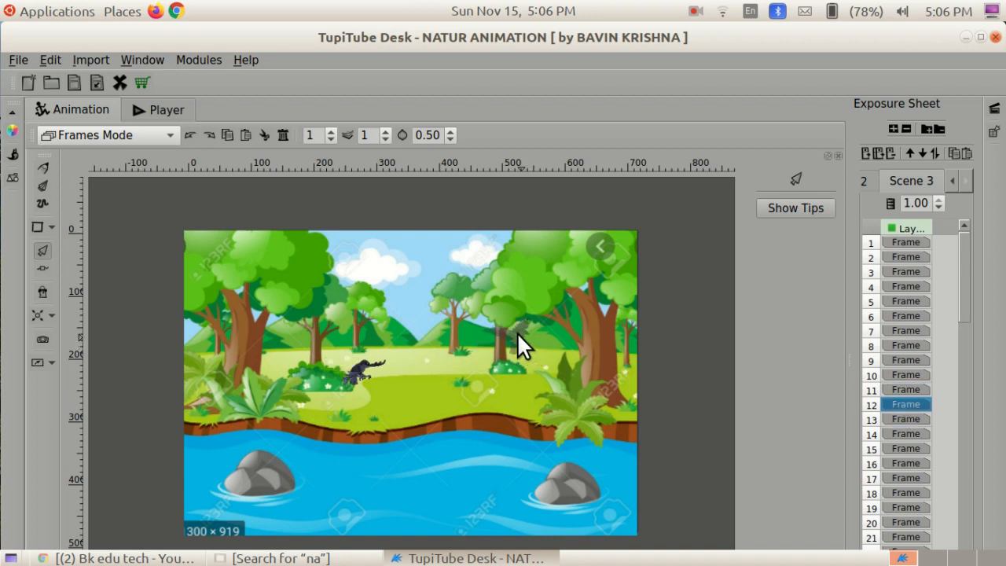
left_click(882, 419)
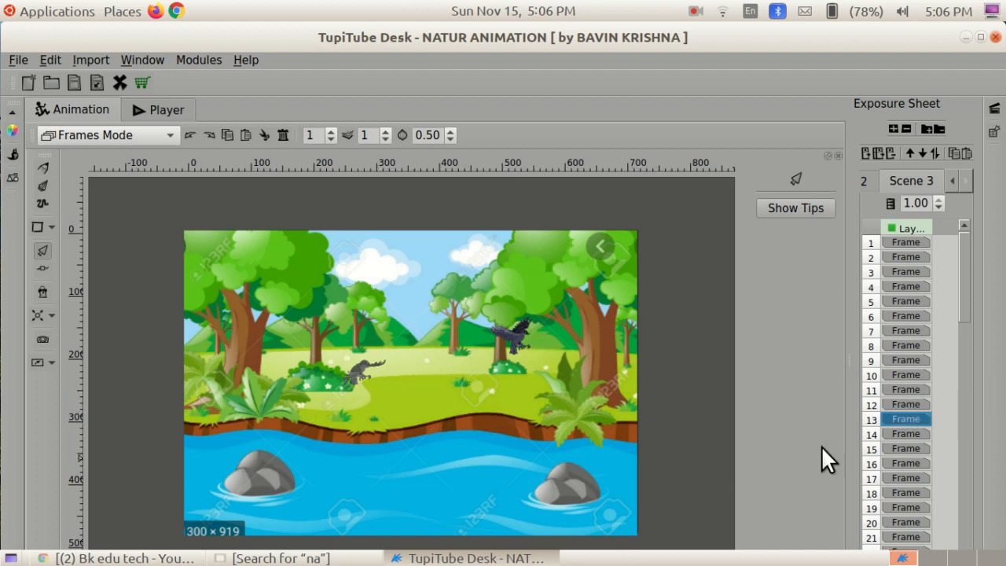
Step: Examine the bird's position in each frame from frame 14 through frame 29 for jumps in the flight path
left_click(918, 431)
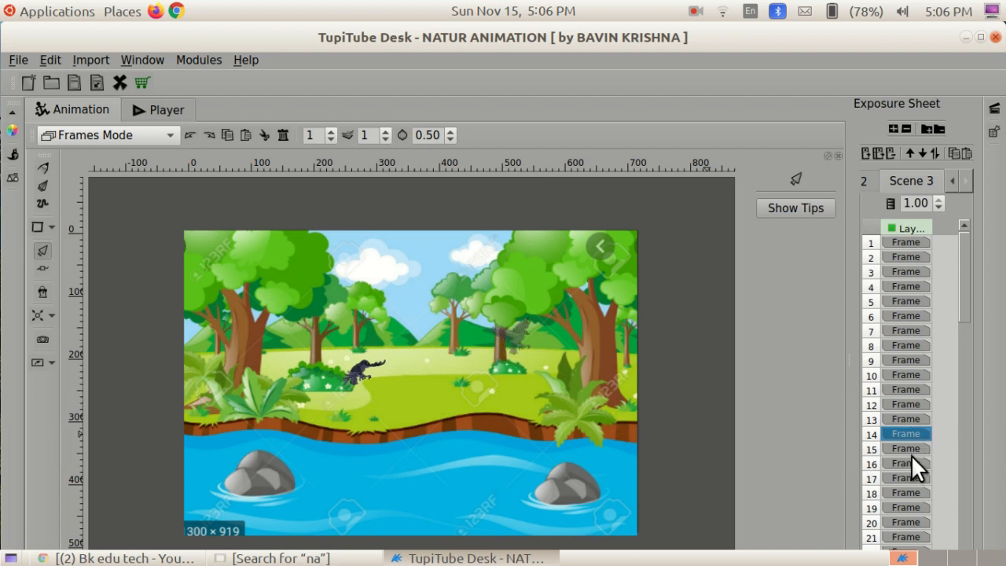
left_click(911, 449)
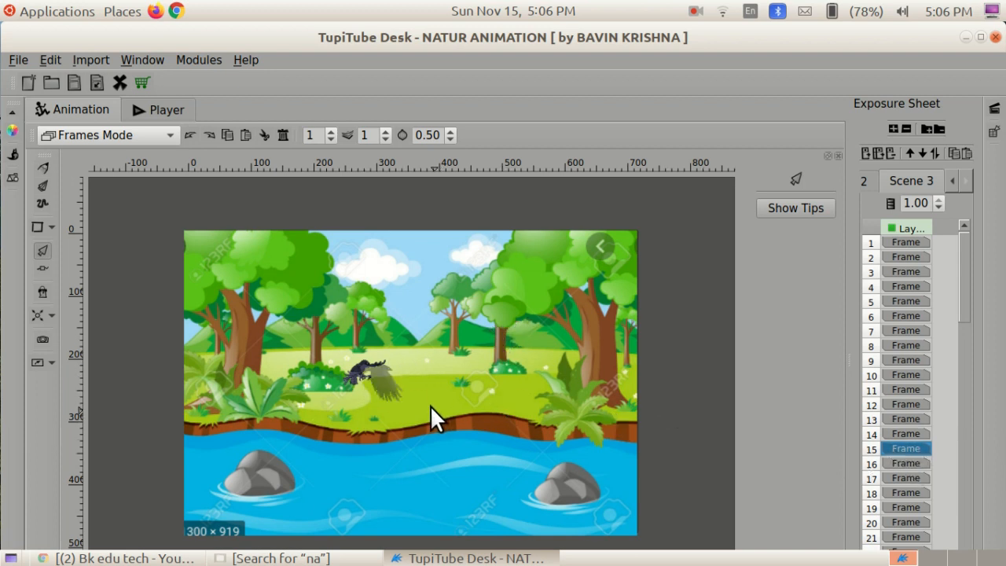
key("Down")
key("Down")
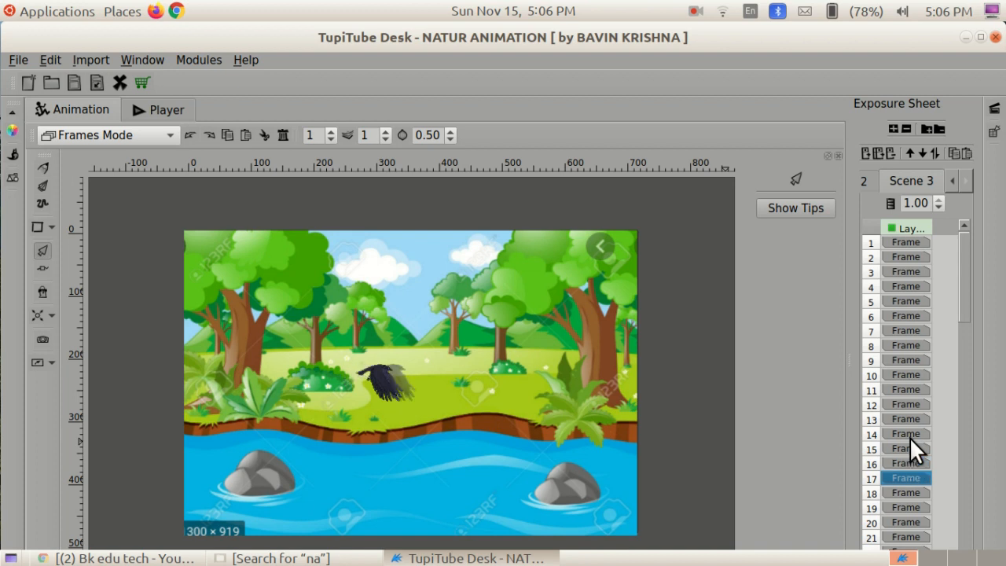
key("Down")
key("Down")
key("Down")
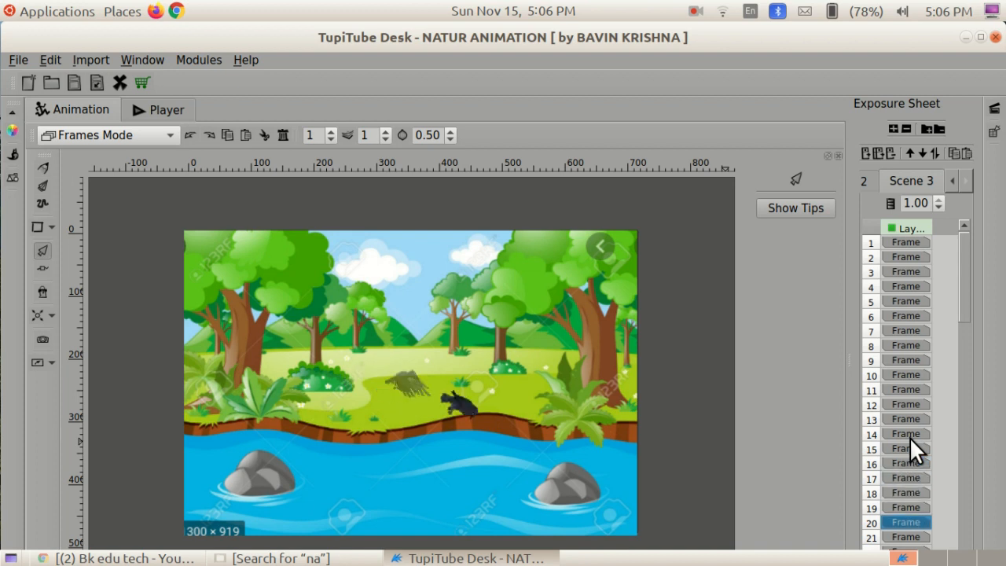
key("Down")
key("Down")
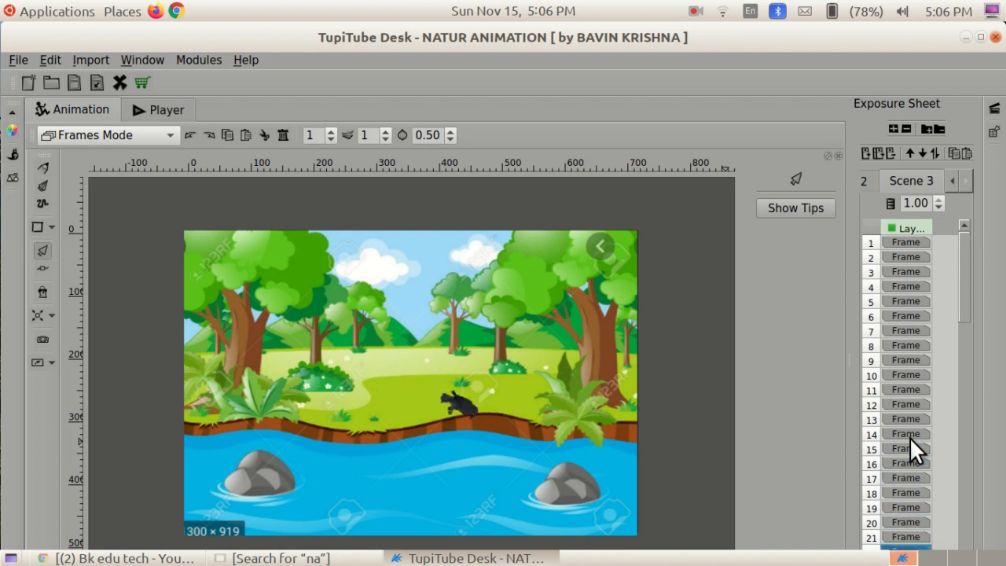
key("Down")
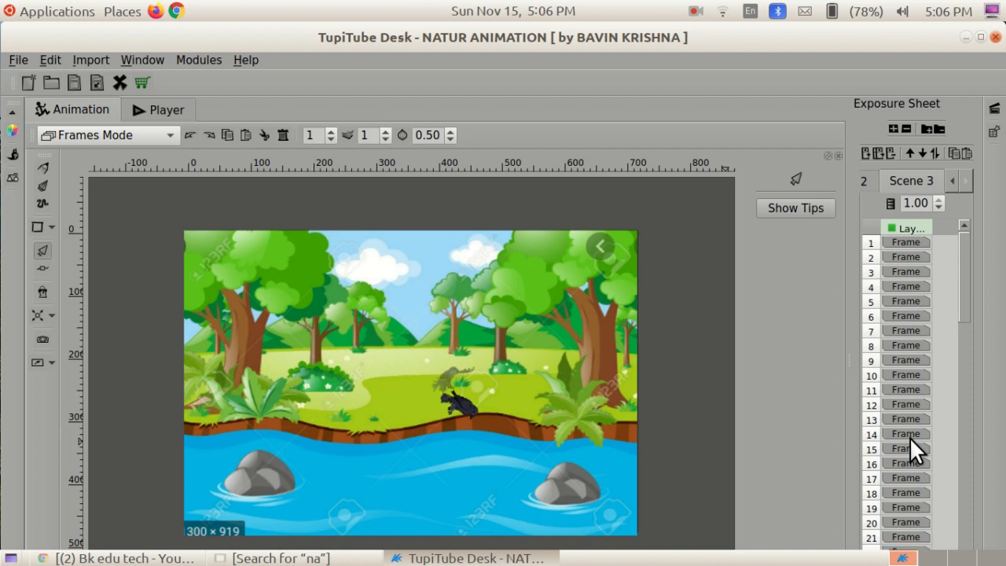
key("Down")
key("Down")
key("Down")
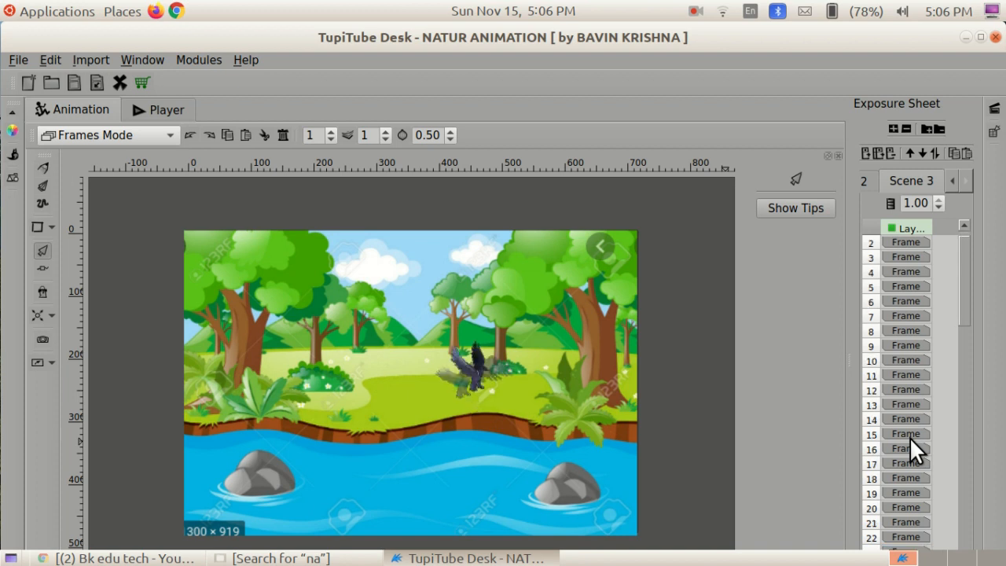
key("Down")
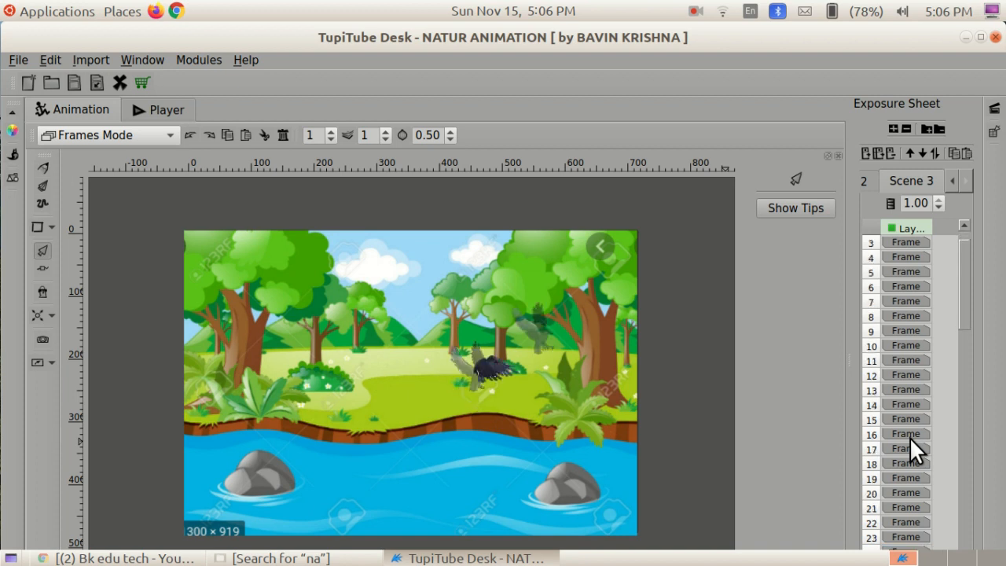
key("Down")
key("Down")
key("Down")
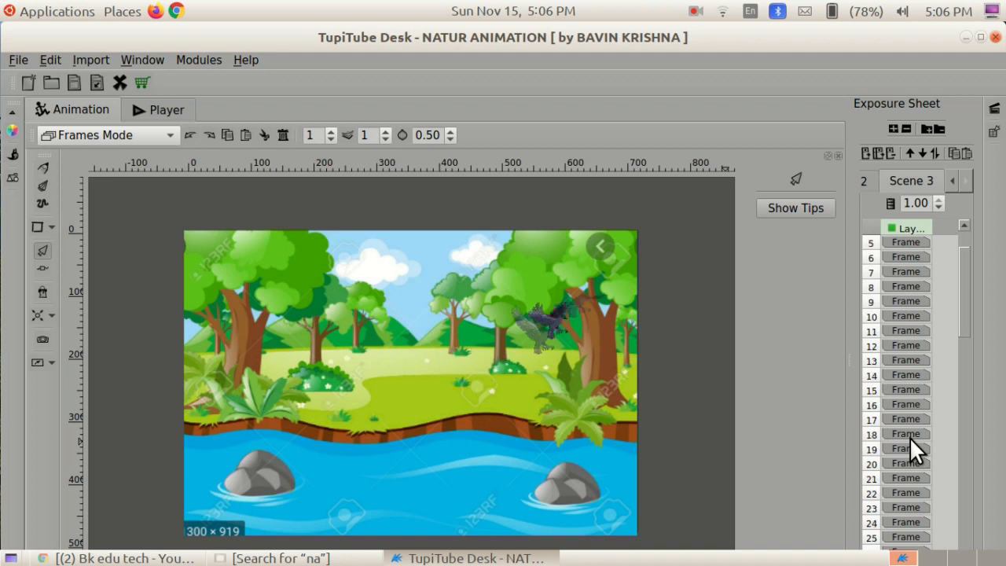
Step: Step down to the end of Scene 3's layer and remove frames 31 and 32
key("Down")
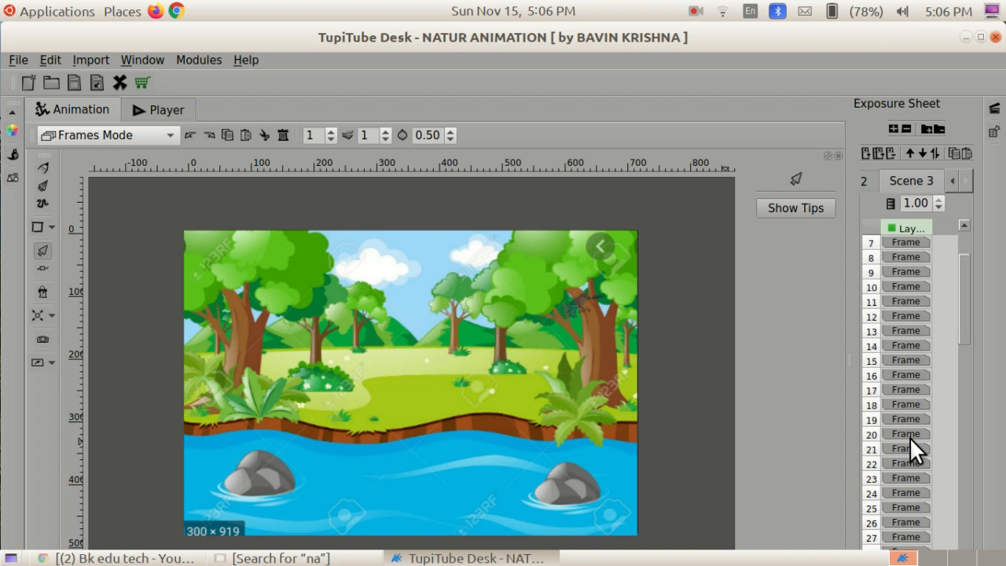
key("Down")
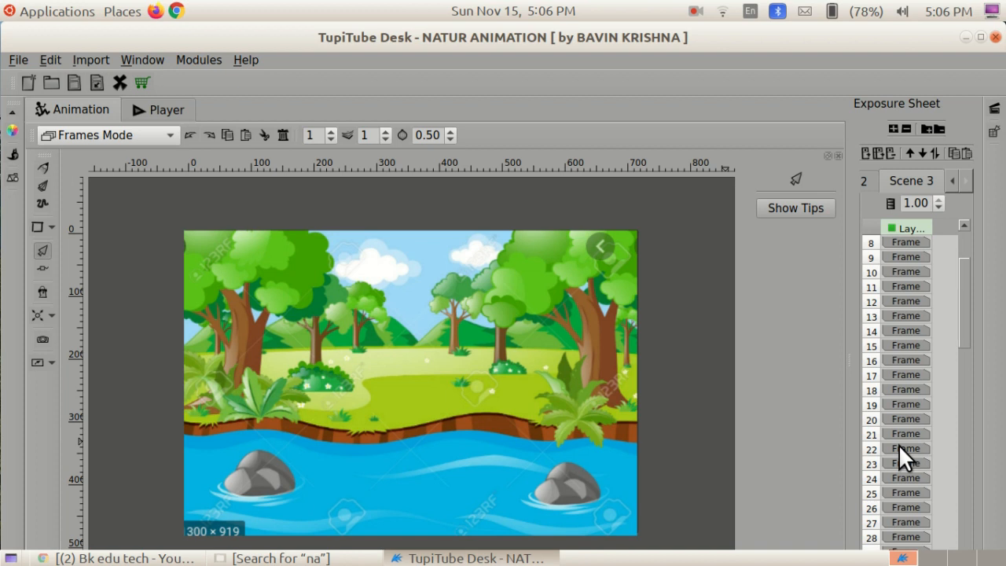
key("Down")
key("Down")
key("Down")
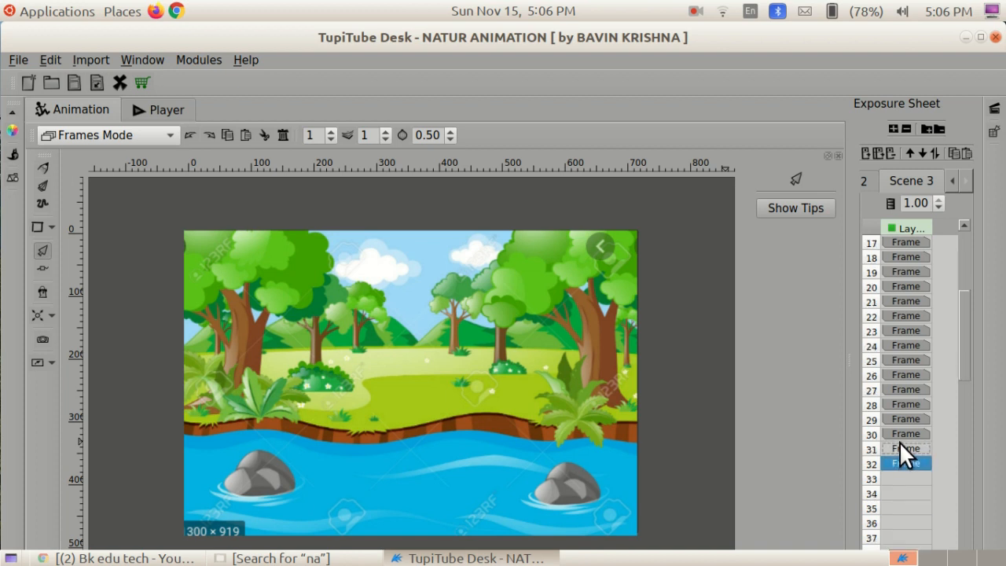
key("Delete")
key("Delete")
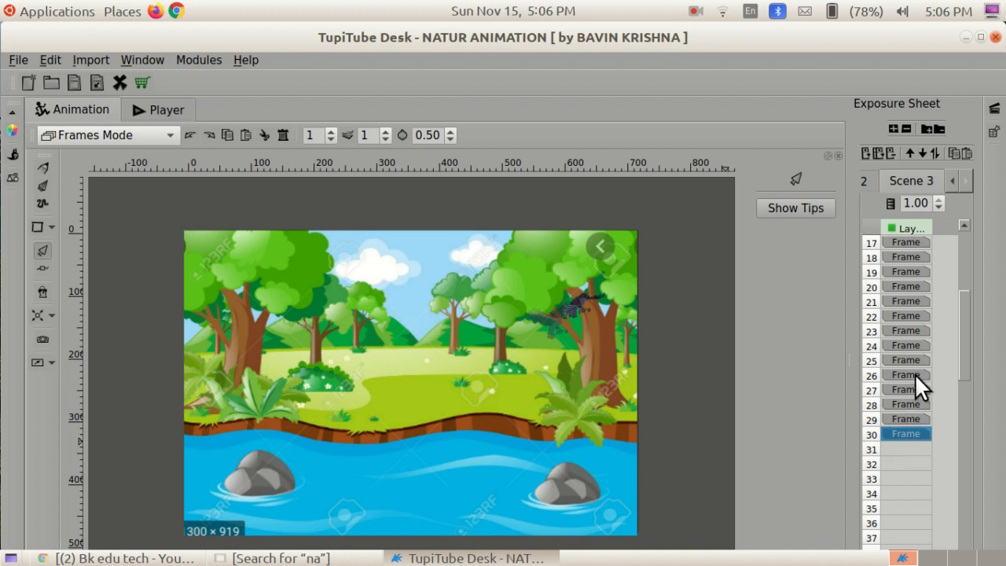
Step: Copy frame 17 and paste it into a new frame 31, removing the extra blank frame 32
scroll(915, 373, "up", 2)
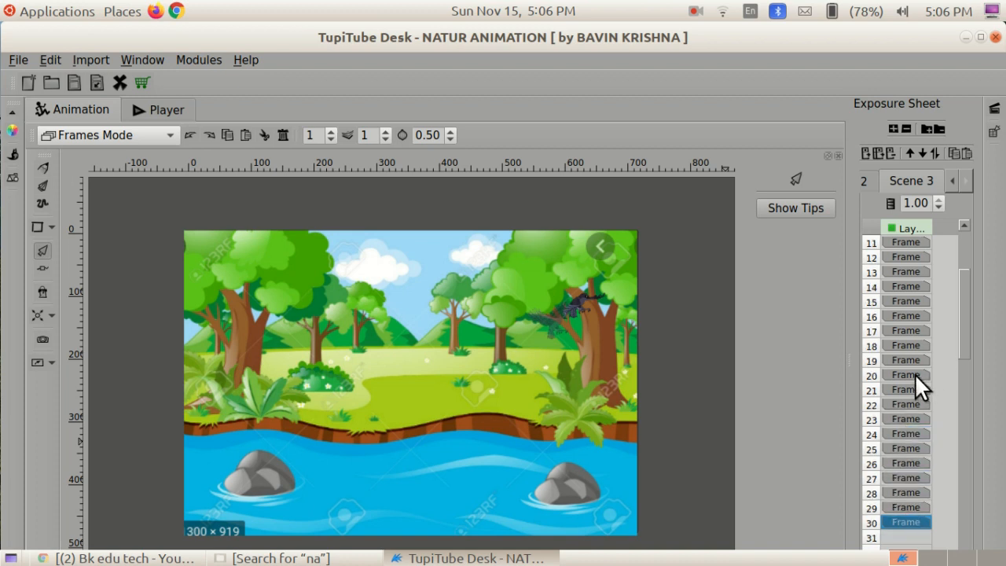
left_click(898, 325)
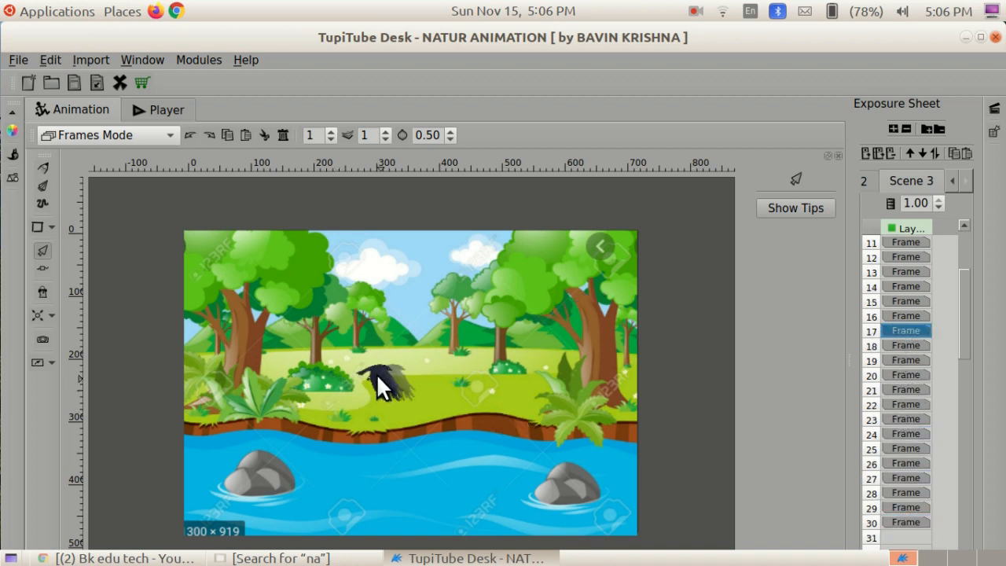
right_click(905, 326)
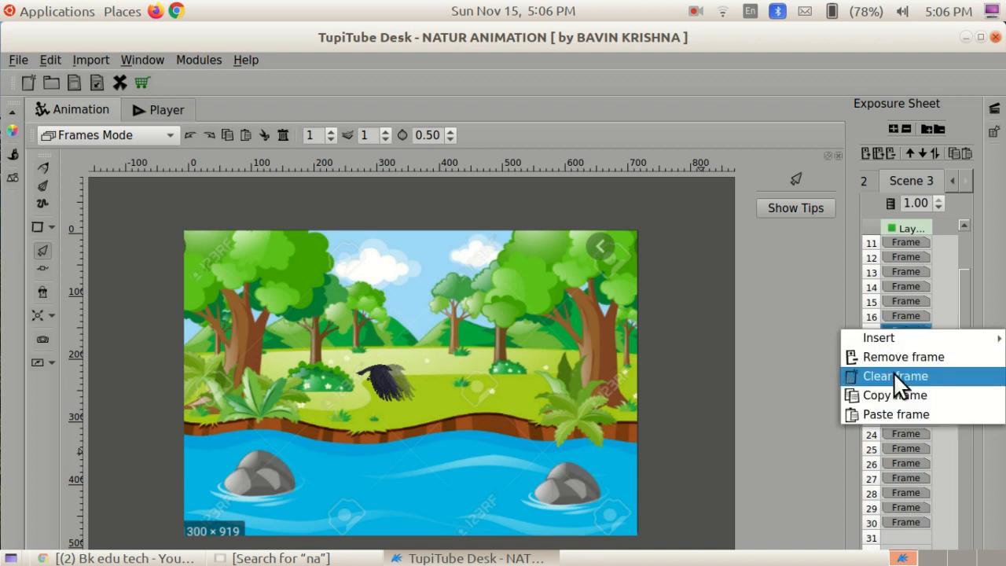
left_click(895, 395)
scroll(905, 419, "down", 4)
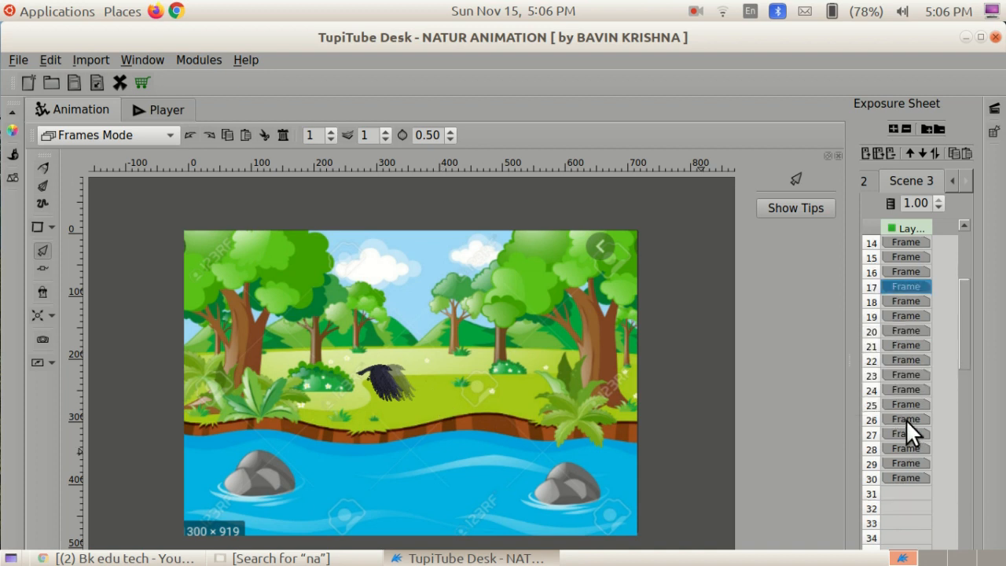
left_click(903, 360)
right_click(903, 358)
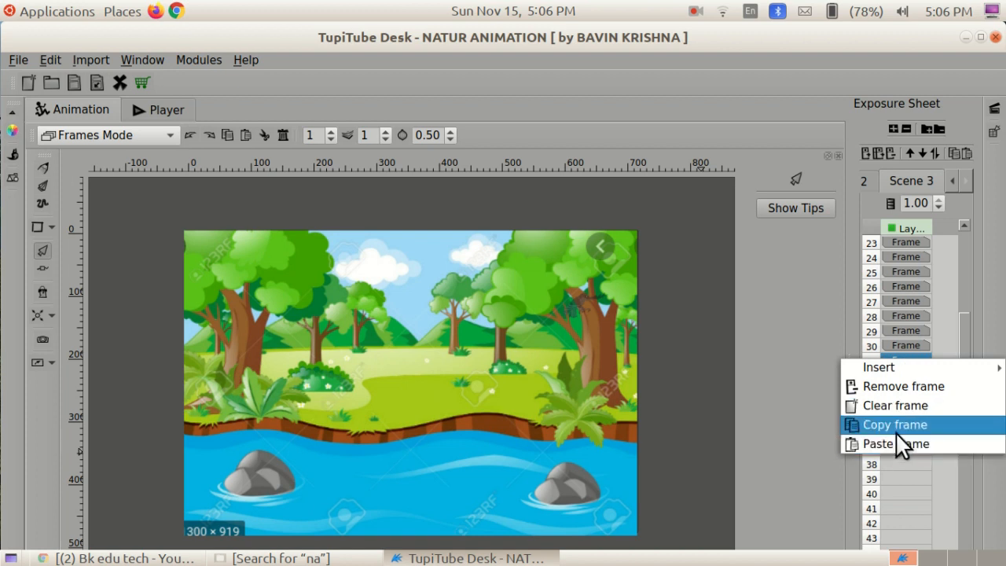
left_click(897, 442)
left_click(906, 375)
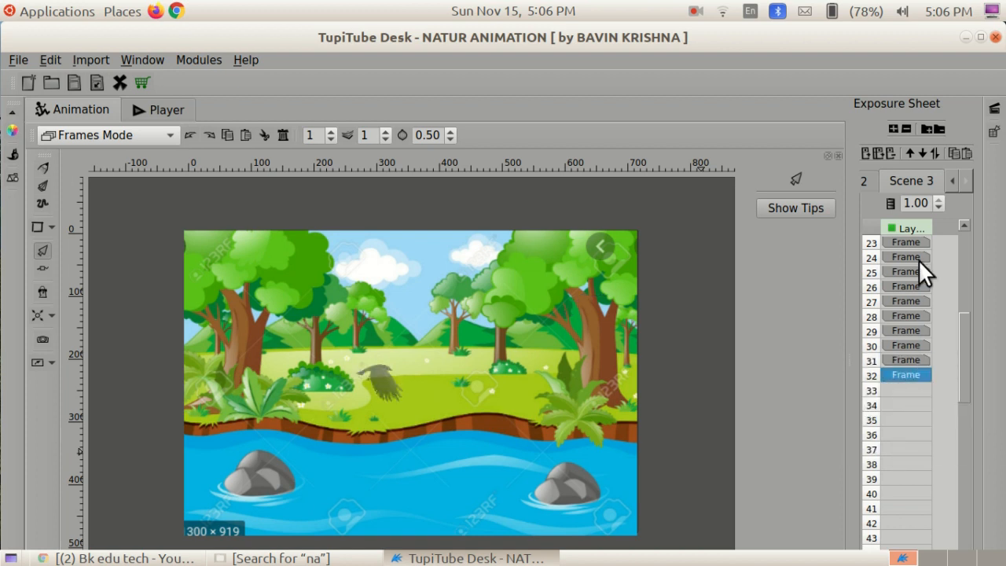
left_click(886, 153)
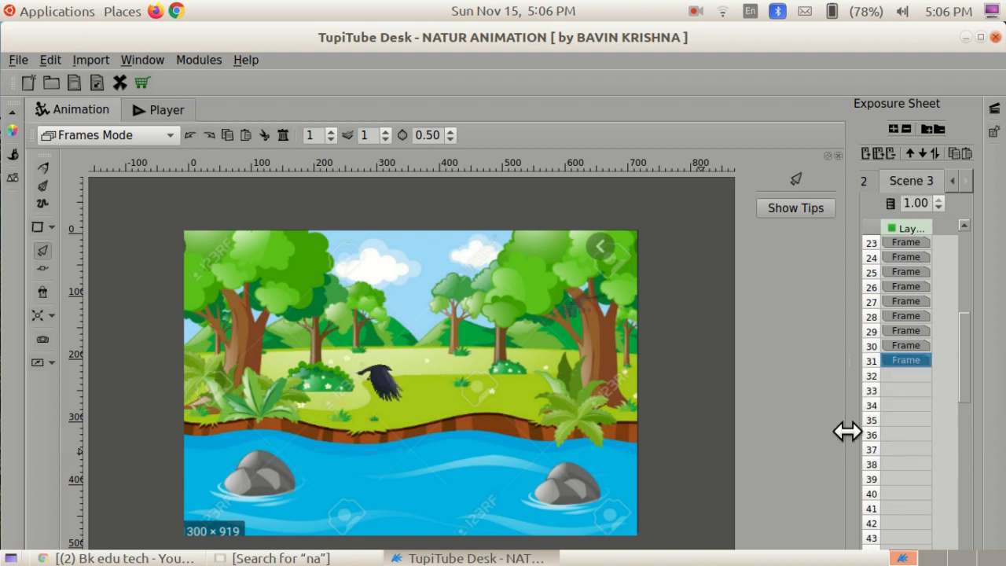
Step: Move the bird in frame 31 to the right edge of the background, at about X 698, Y 102
left_click(905, 344)
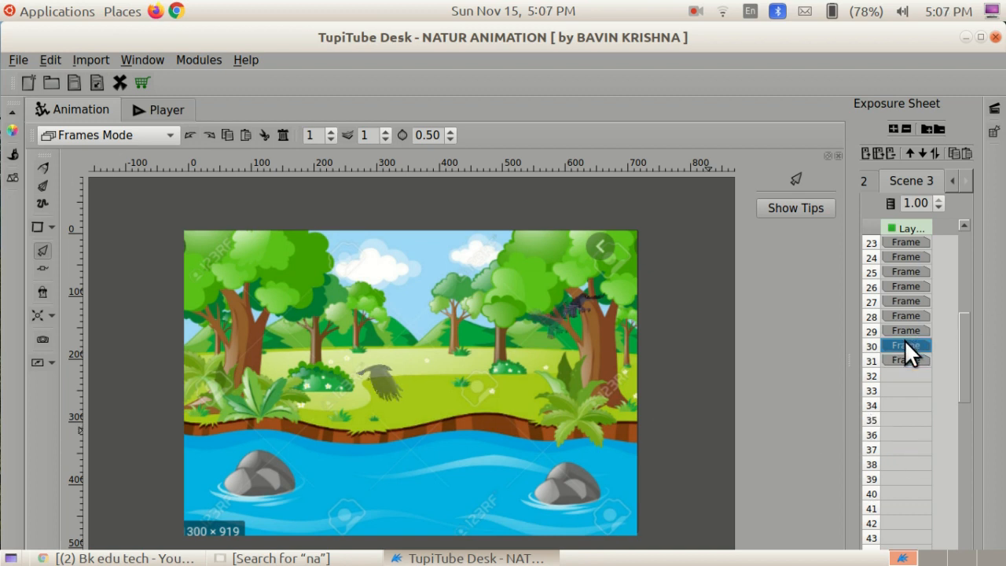
left_click(906, 360)
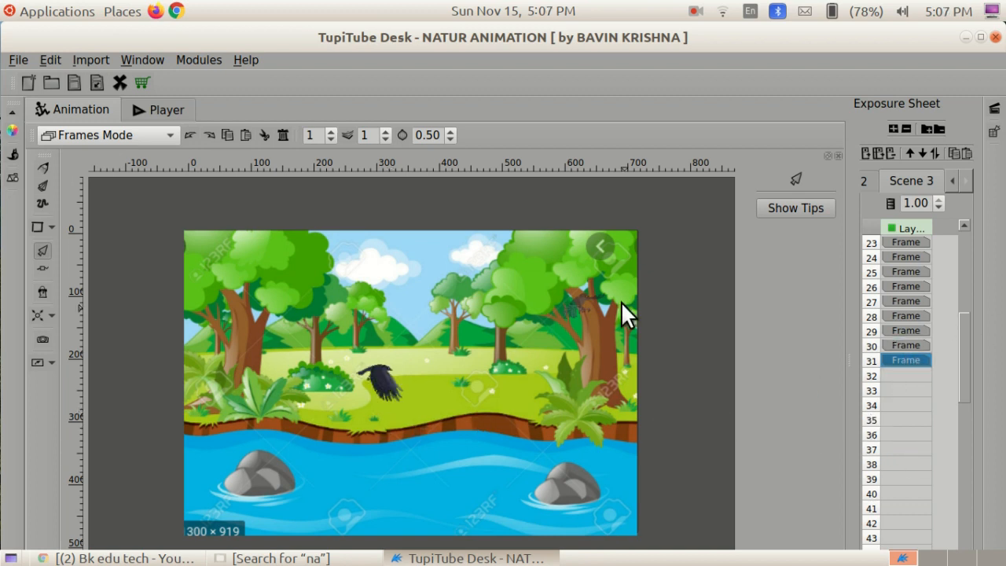
left_click(387, 386)
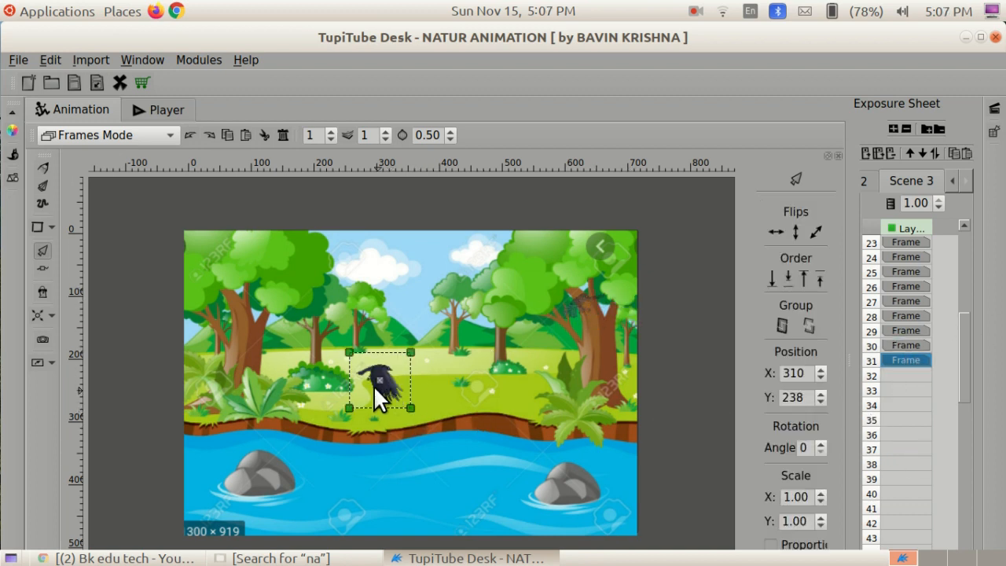
left_click_drag(384, 387, 626, 301)
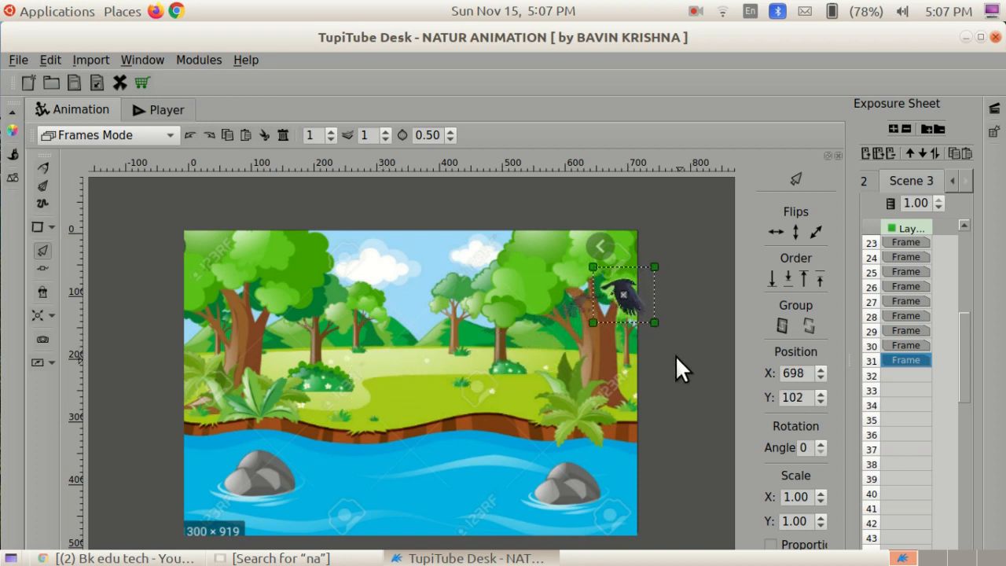
left_click(696, 401)
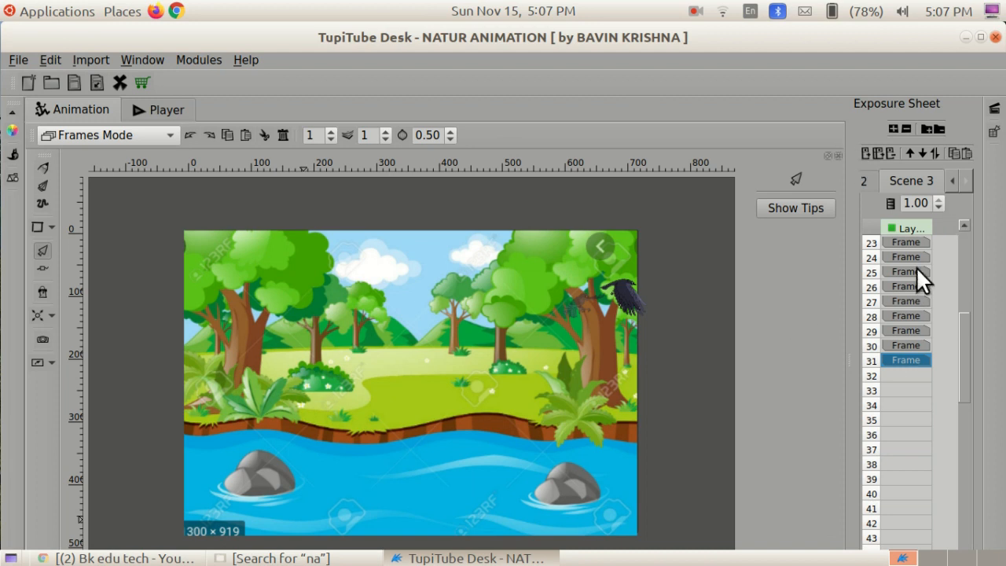
Step: Play Scene 3 with the extended flight in the scene preview and return to the animation workspace
left_click(157, 110)
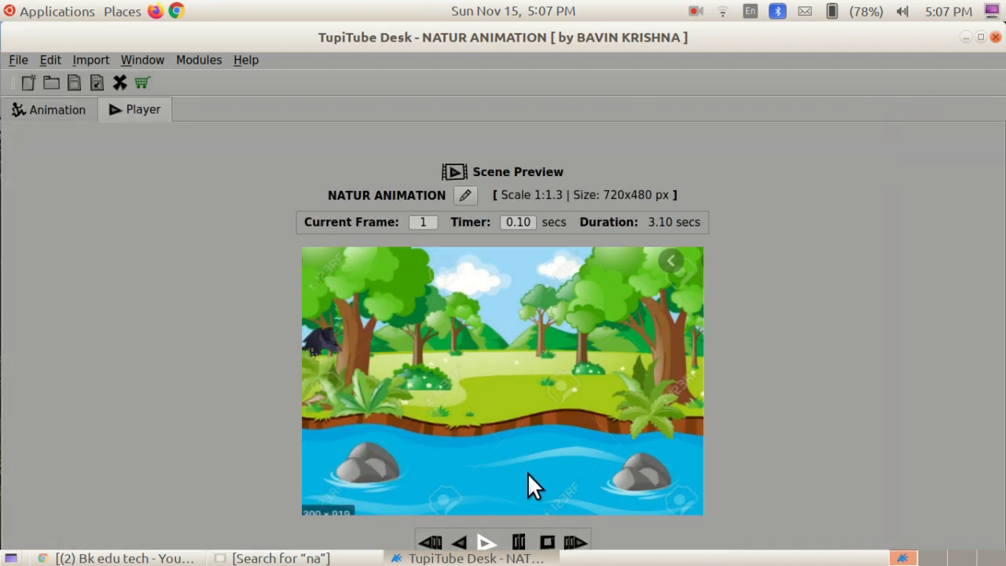
left_click(485, 544)
left_click(487, 543)
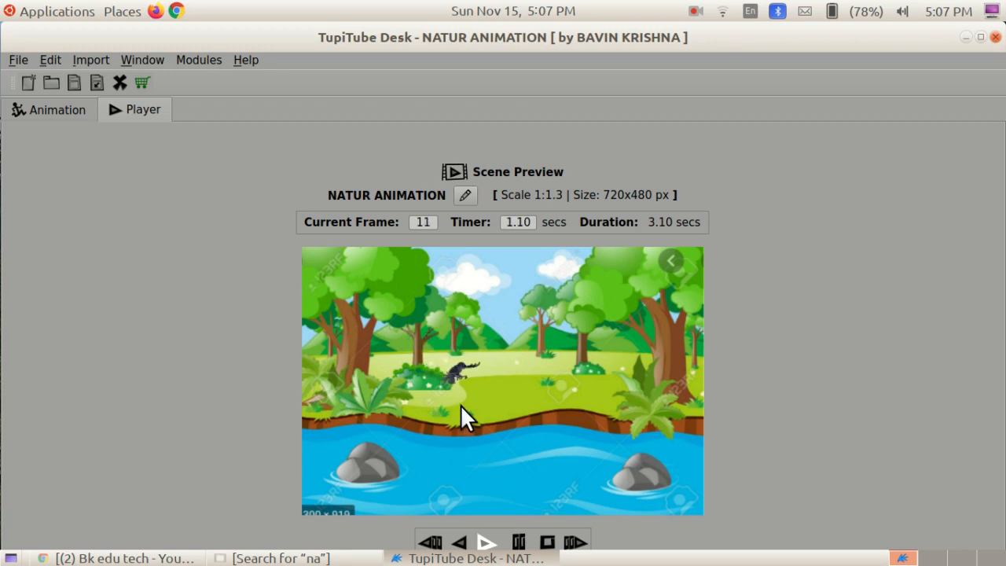
left_click(53, 109)
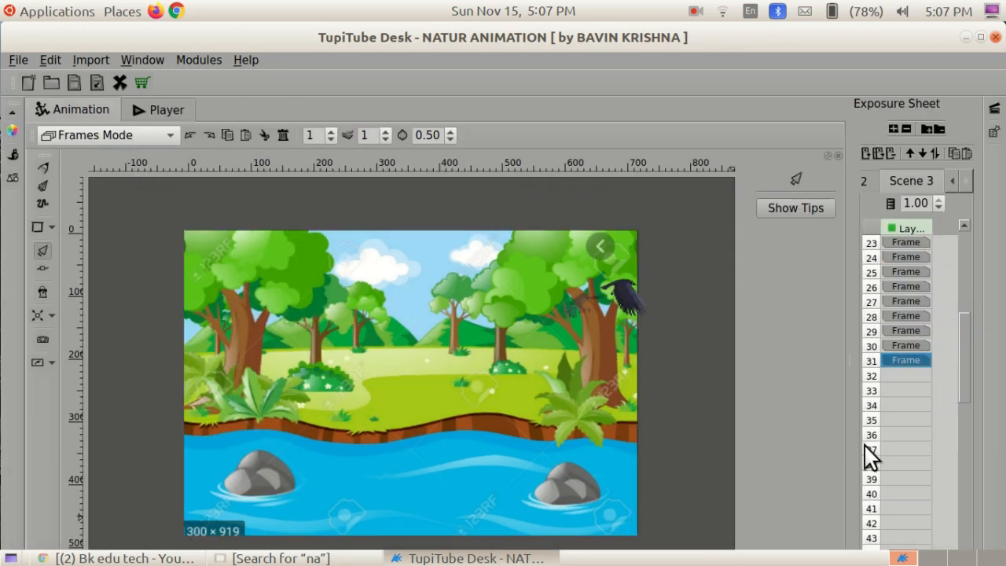
Step: Step through the bird's flight from frame 3 and remove frame 12, which shows the bird beside the round bush
scroll(905, 349, "up", 7)
left_click(905, 269)
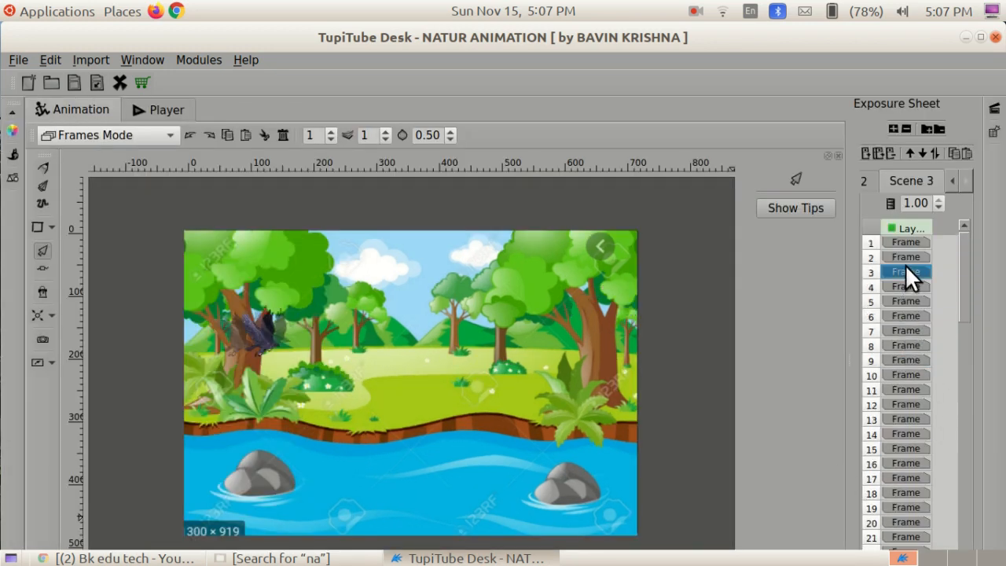
key("Down")
key("Down")
key("Down")
key("Down")
key("Down")
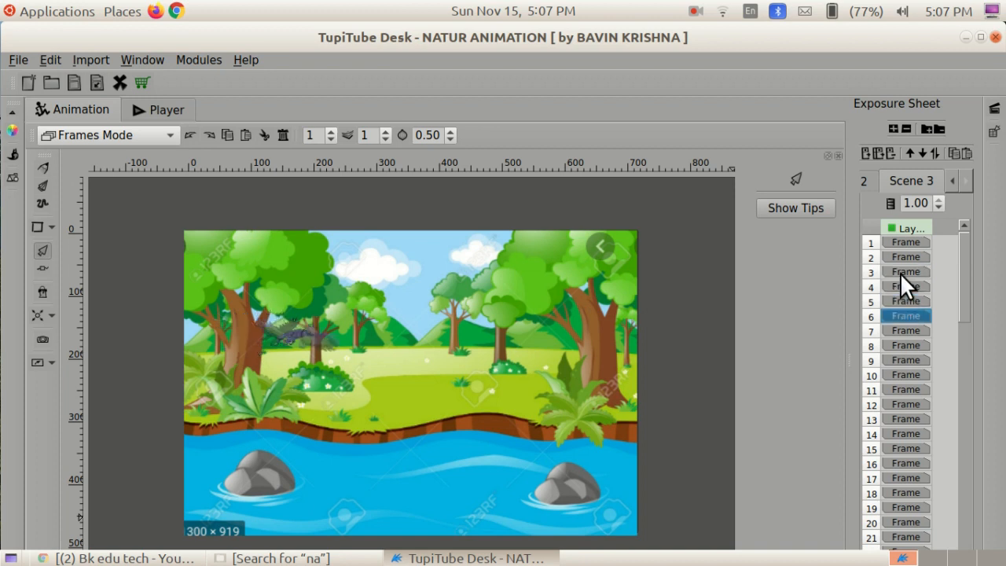
key("Down")
key("Down")
key("Down")
key("Down")
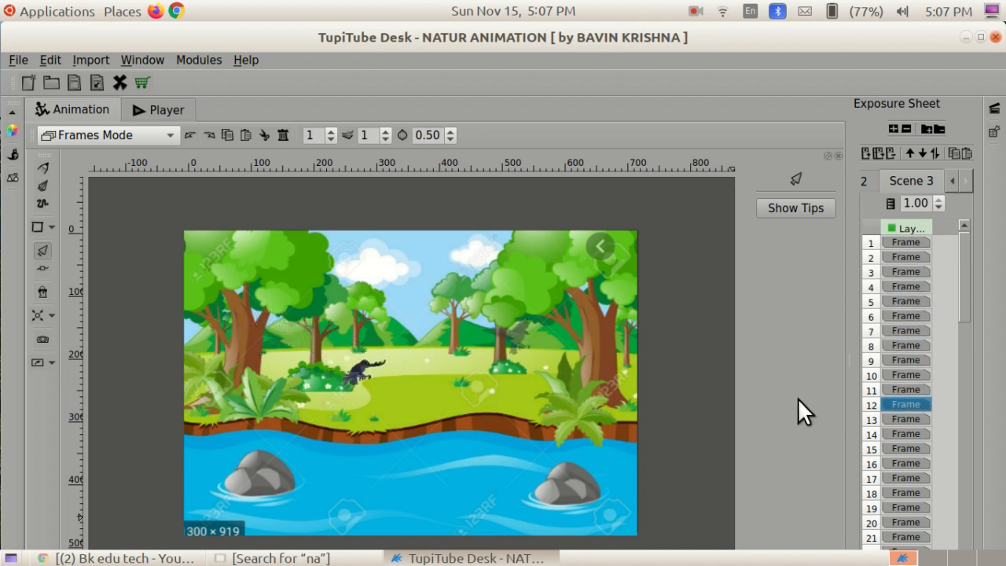
right_click(899, 401)
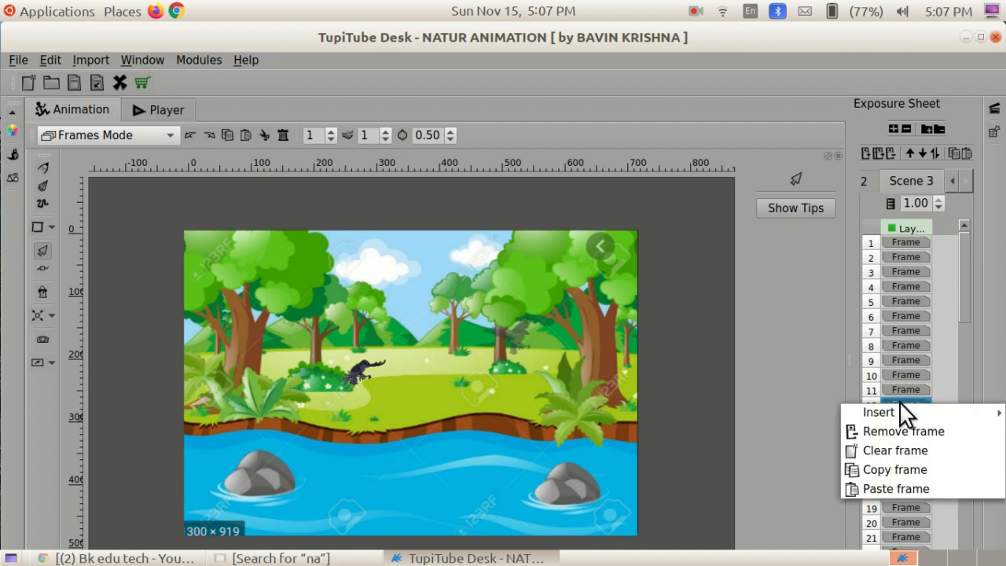
left_click(896, 427)
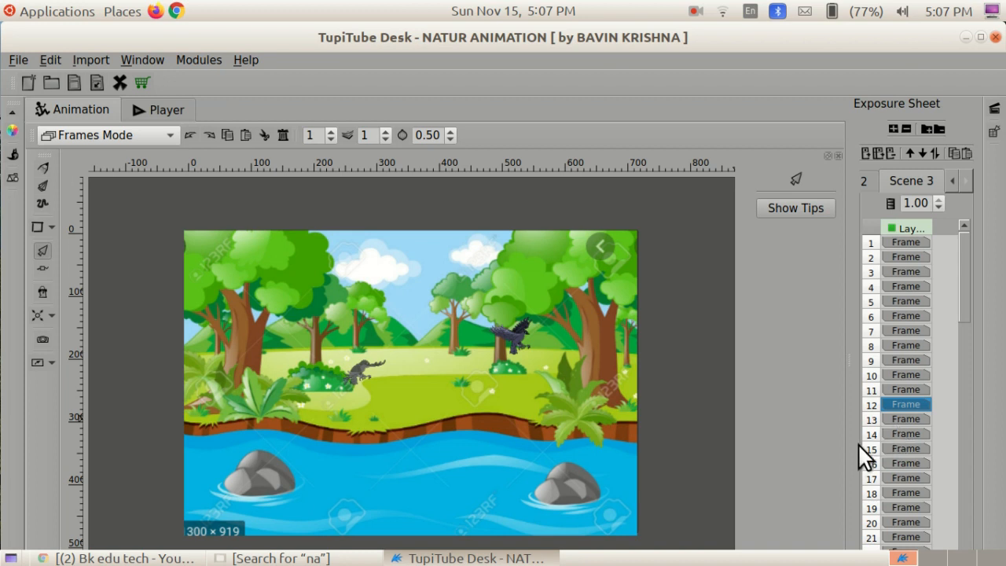
Step: Replay Scene 3 in the scene preview to check the flight around frame 12, and return to the animation workspace
left_click(163, 110)
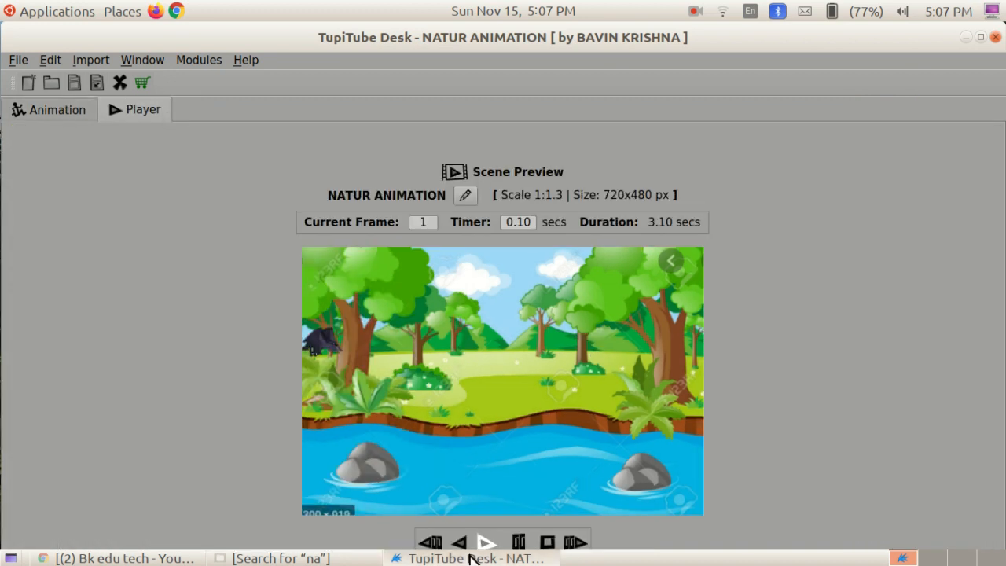
left_click(484, 541)
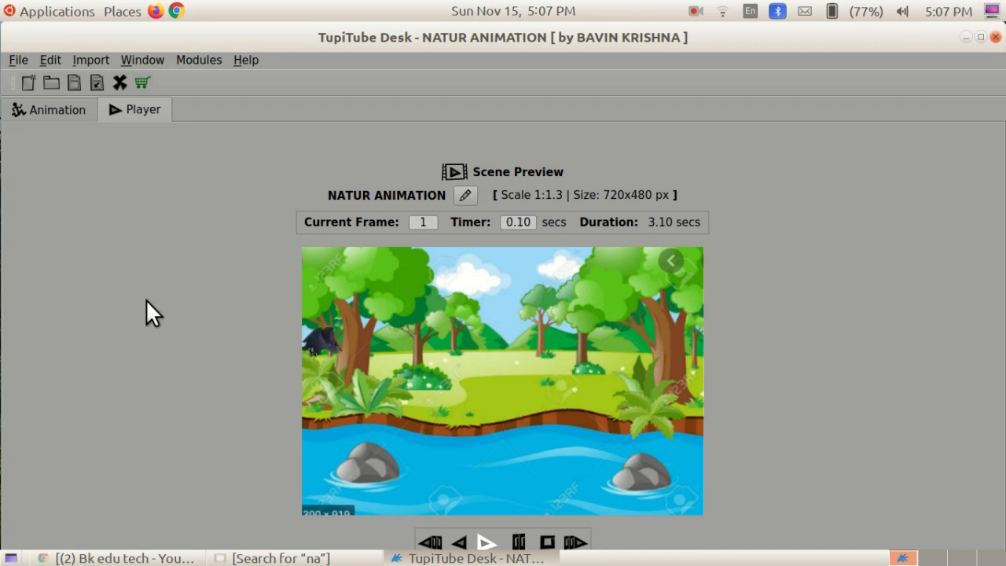
left_click(53, 110)
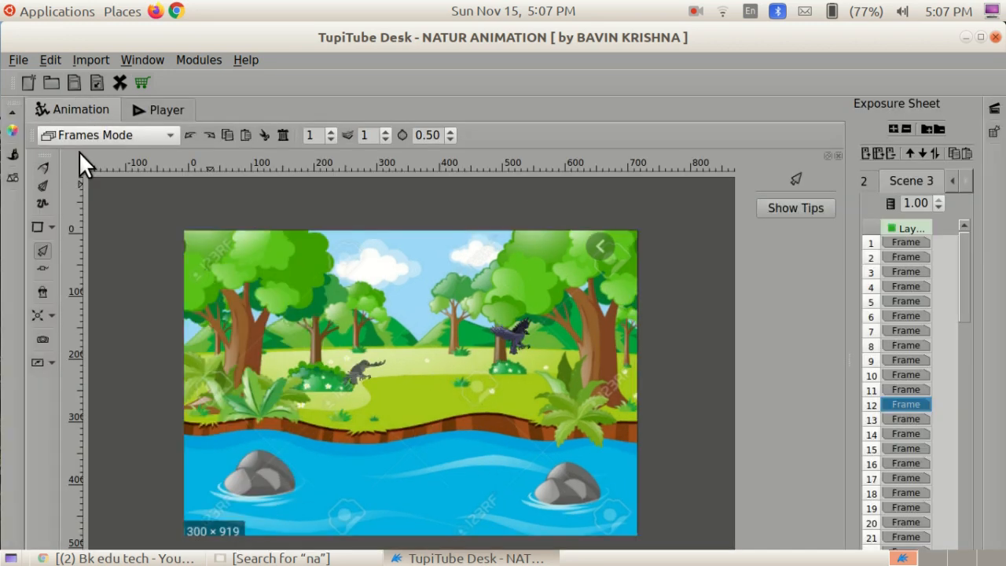
Step: Compare frames 12 and 13 and remove frame 12, where the bird sits out of sequence near the right-hand trees
left_click(908, 420)
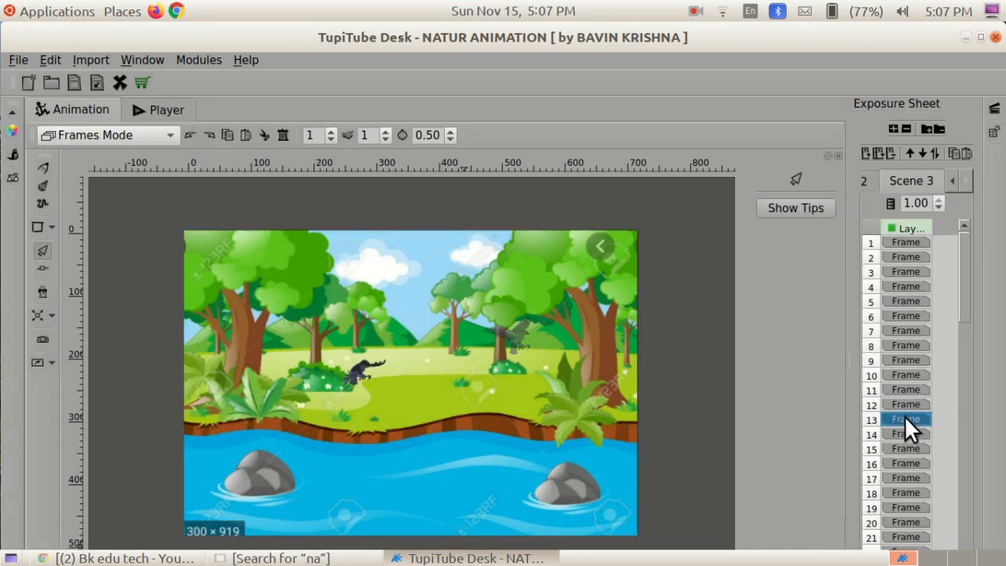
left_click(910, 404)
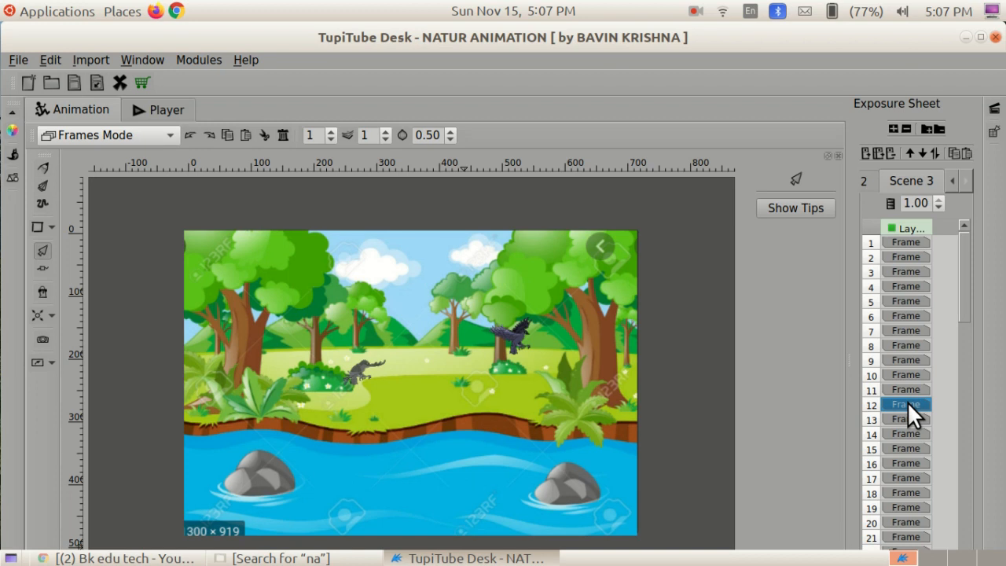
right_click(907, 401)
left_click(914, 424)
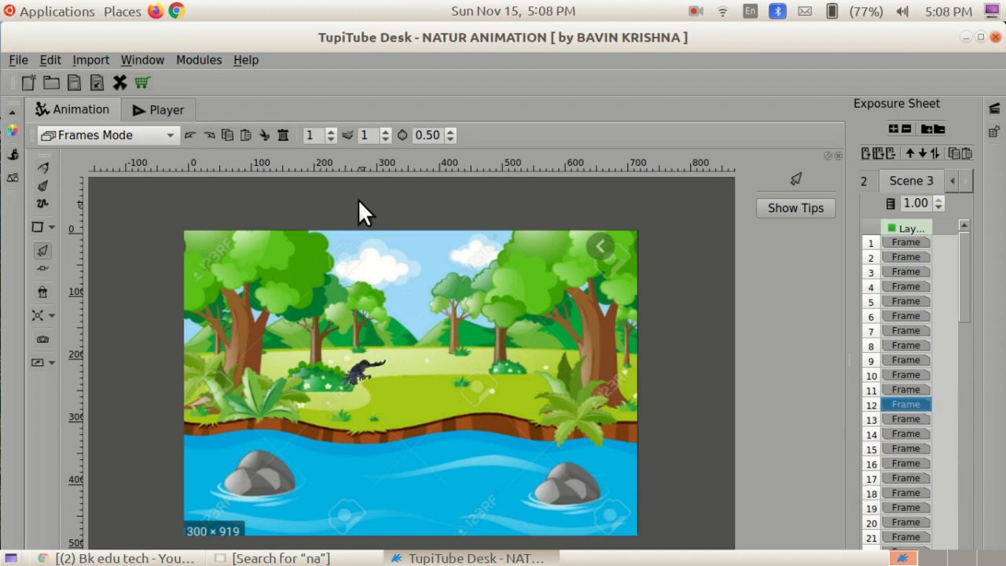
Step: Play the corrected bird flight in the scene preview and return to the animation workspace
left_click(158, 110)
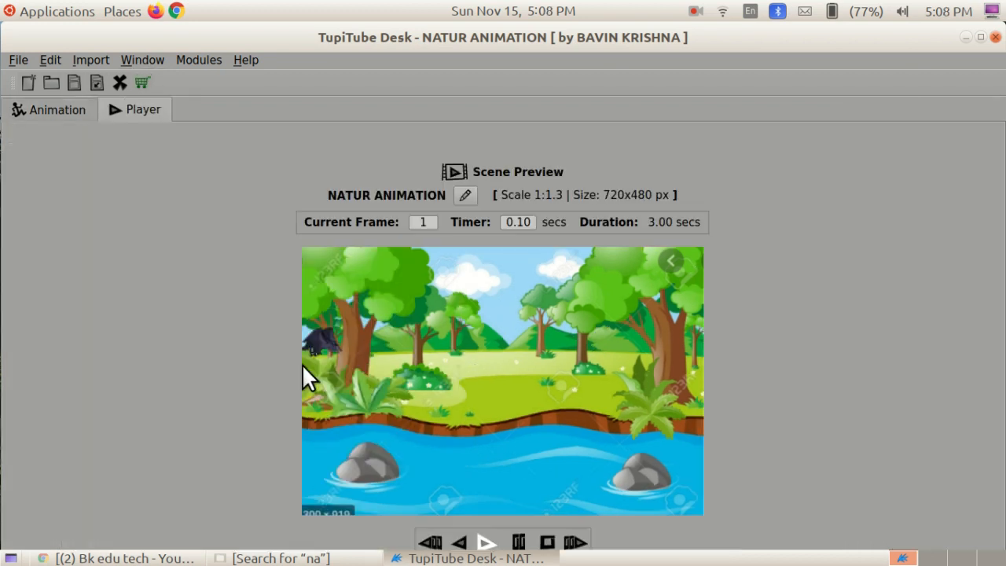
left_click(485, 544)
left_click(37, 108)
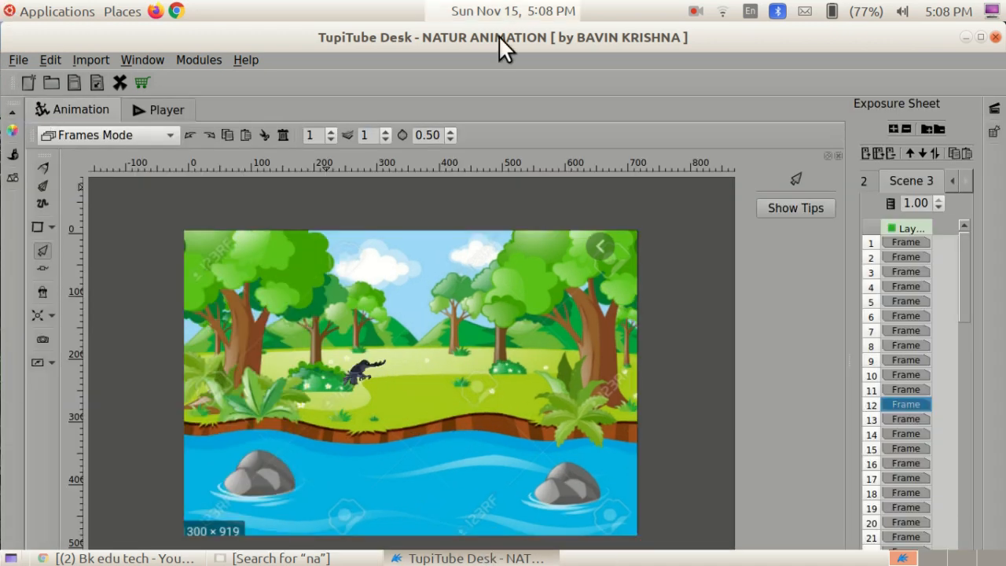
Step: Display frame 29, the last frame of Scene 3, to check where the bird's flight ends
scroll(917, 431, "down", 4)
scroll(916, 427, "down", 1)
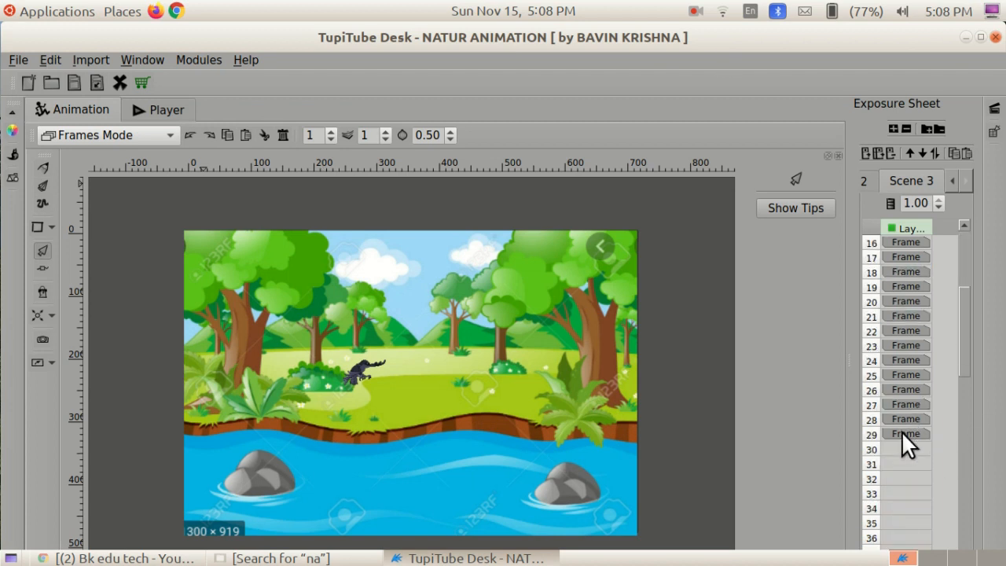
left_click(904, 432)
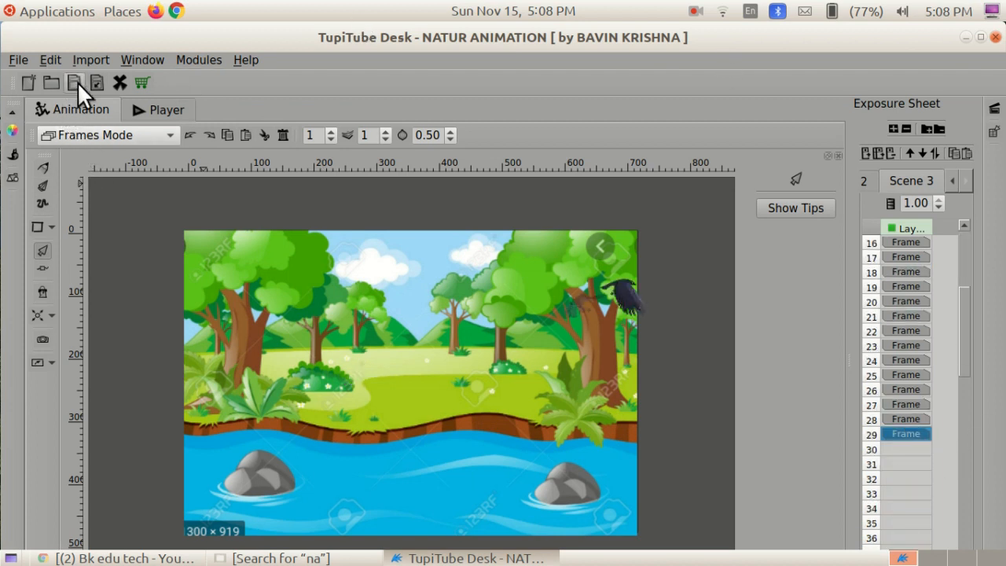
Step: Start exporting the project as a video in the MP4 Video format
left_click(25, 58)
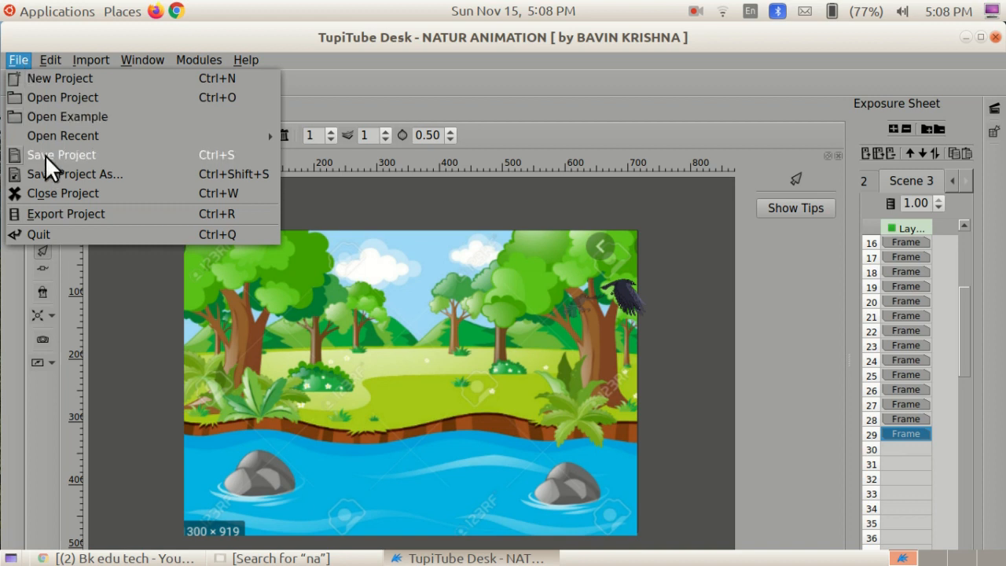
left_click(65, 211)
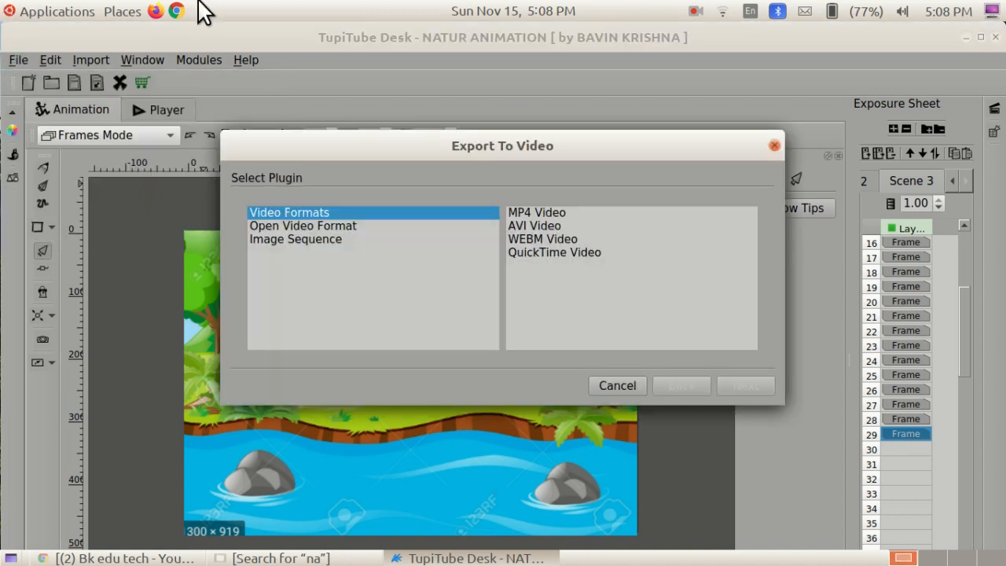
left_click(573, 212)
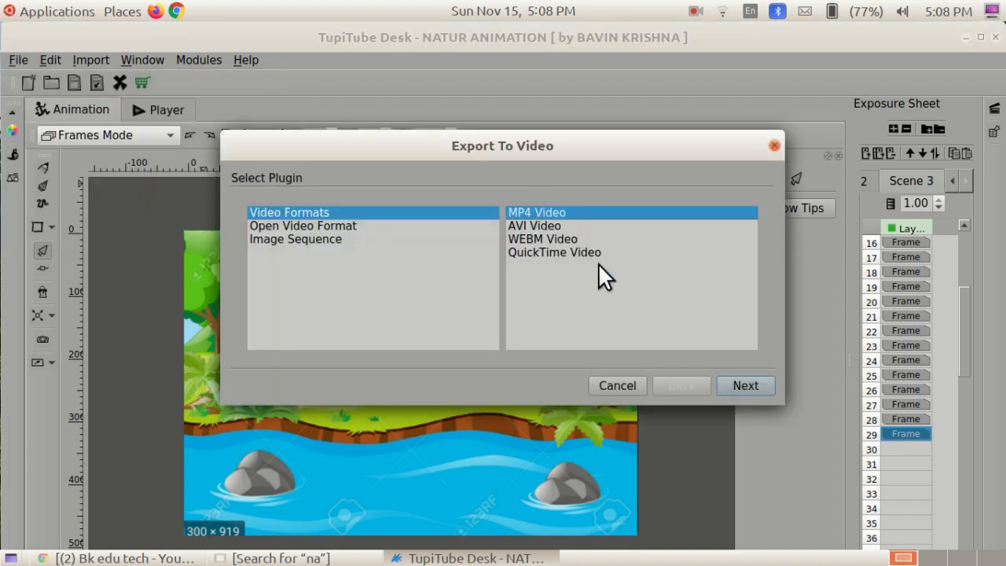
left_click(740, 393)
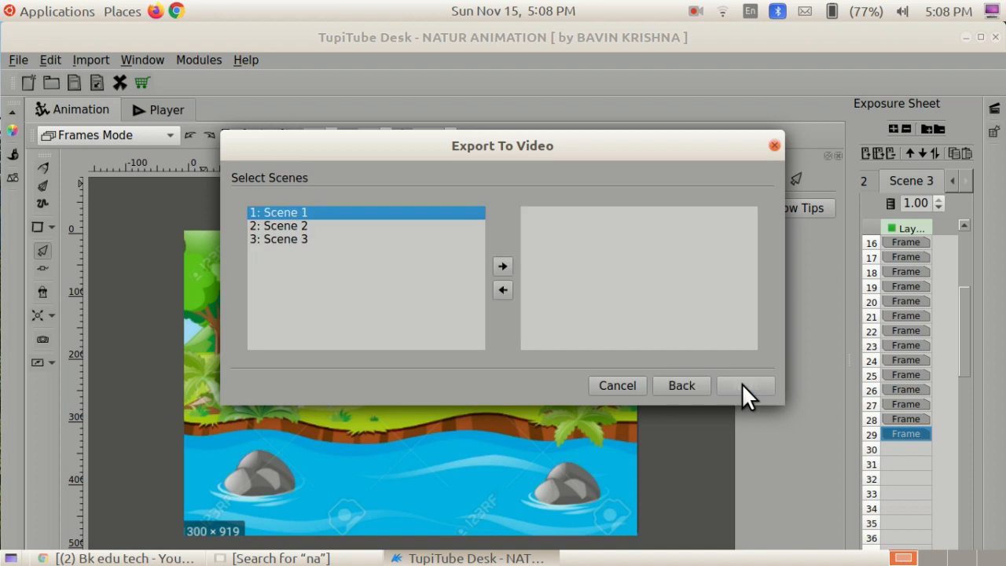
Step: Include Scene 1, Scene 2 and Scene 3, in that order, in the video export and continue to the file settings
left_click(503, 267)
left_click(317, 228)
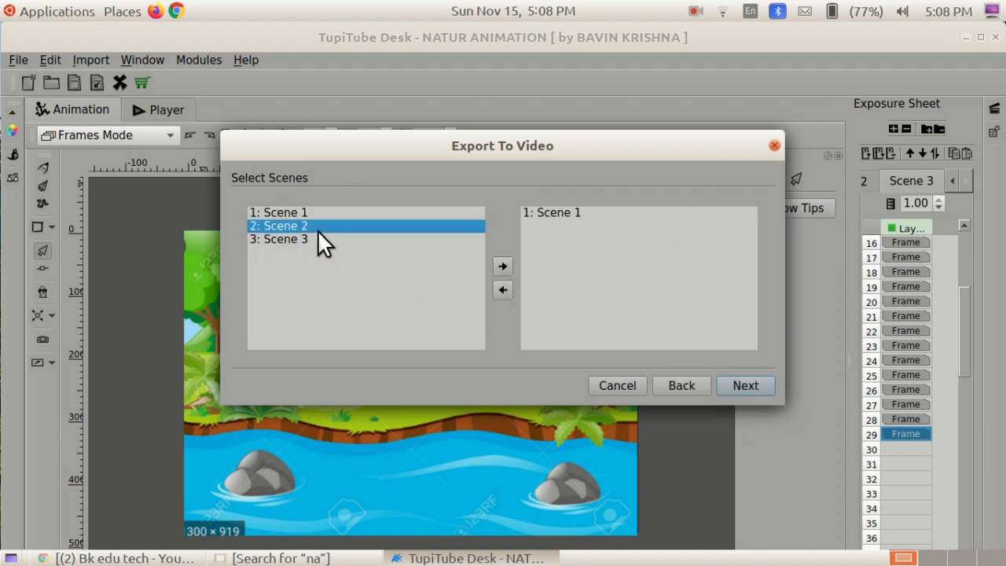
left_click(503, 265)
left_click(317, 239)
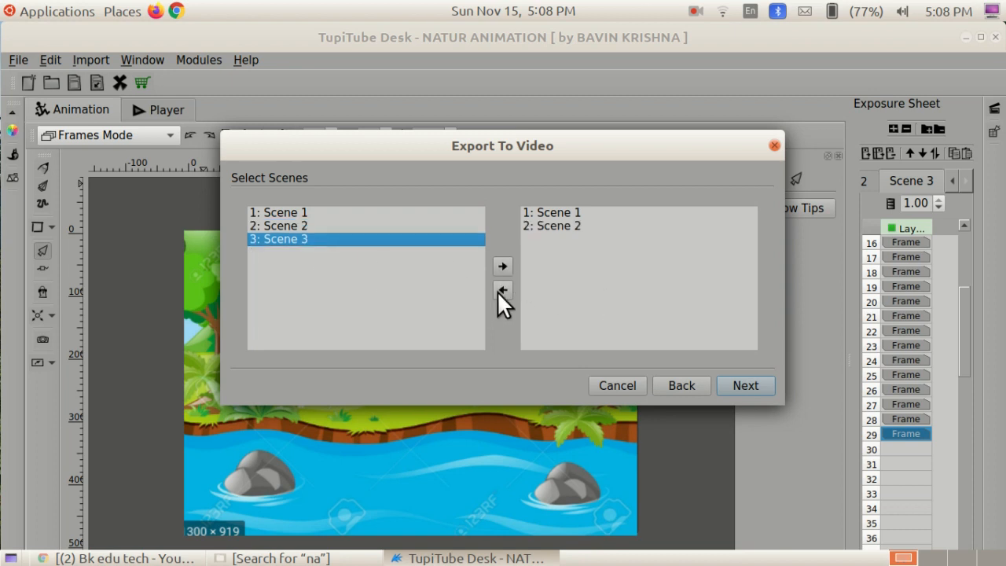
left_click(504, 267)
left_click(747, 387)
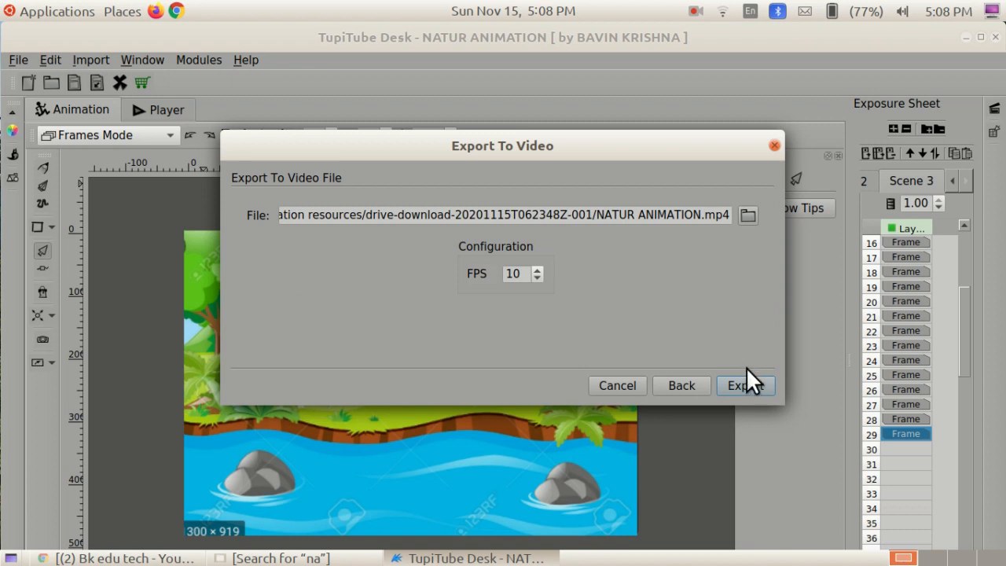
Step: Set the export frame rate to 5 FPS and choose the user's Desktop folder as the video's destination
left_click(755, 386)
scroll(536, 274, "down", 2)
left_click(748, 214)
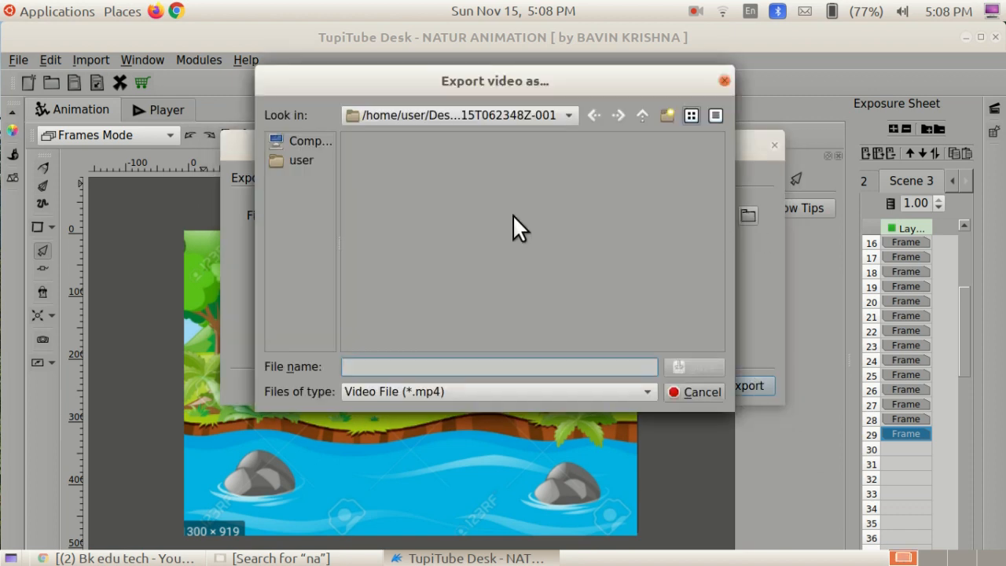
left_click(271, 162)
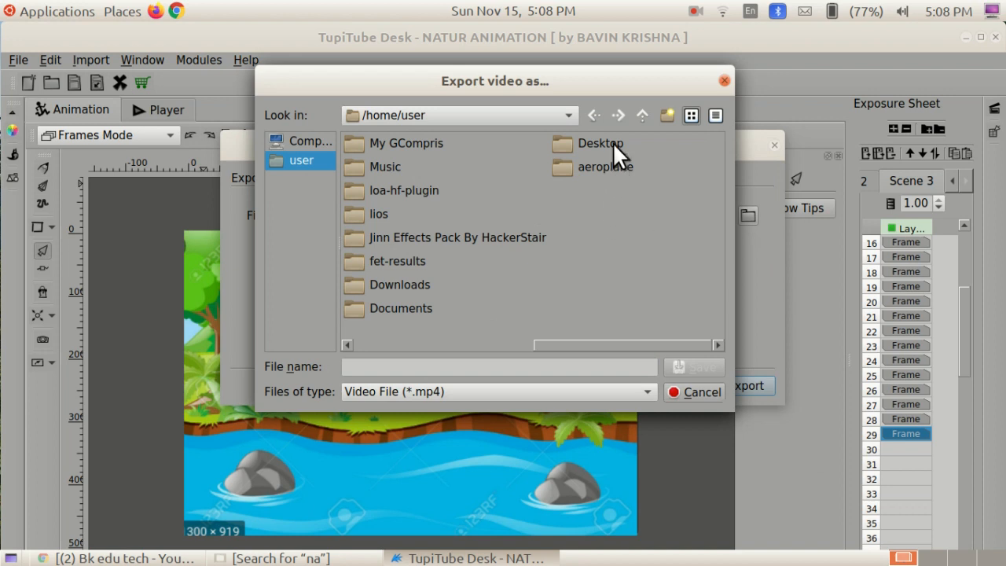
left_click(613, 144)
left_click(572, 367)
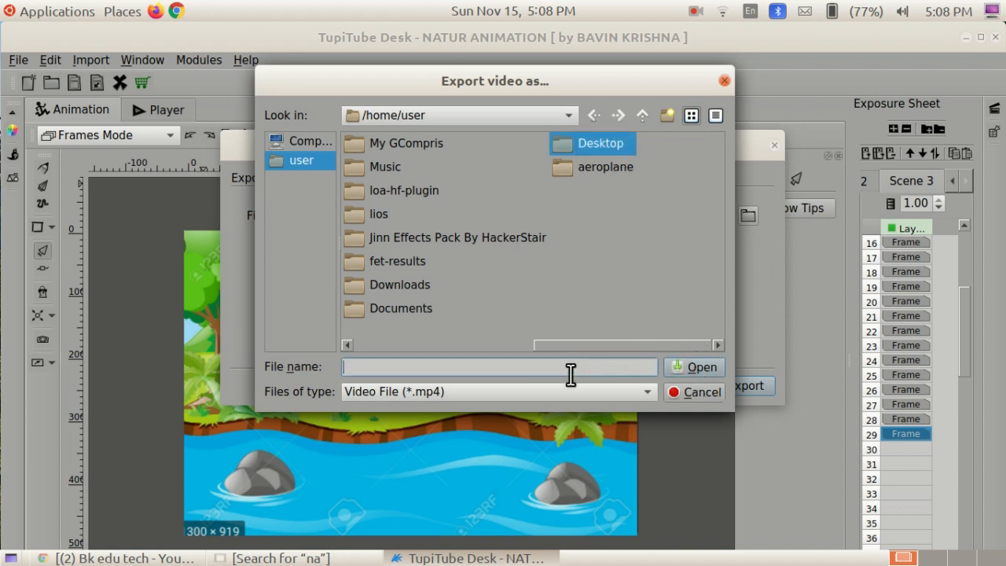
left_click(696, 368)
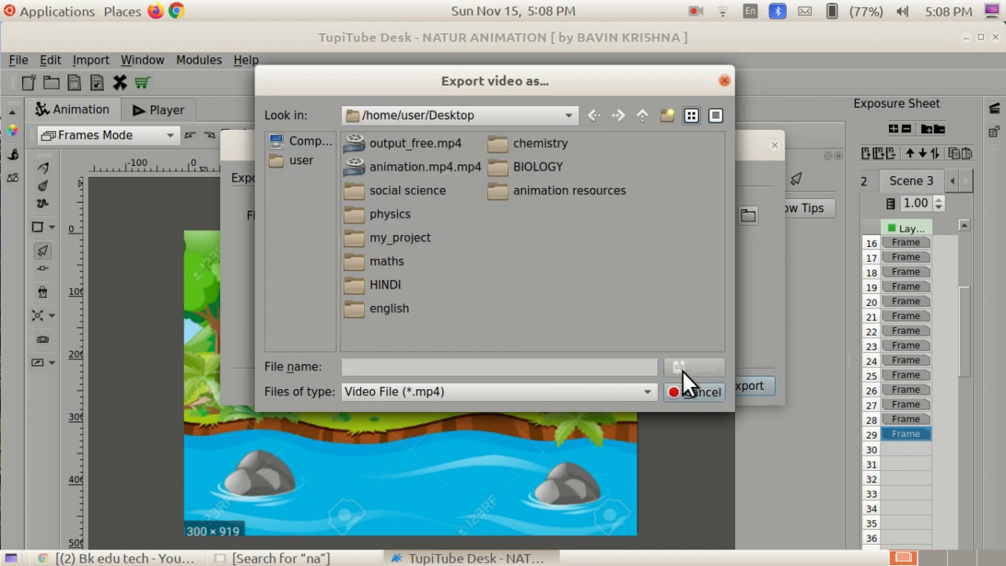
Step: Name the video file "nature animatio...." and export it as MP4 to the Desktop
left_click(474, 366)
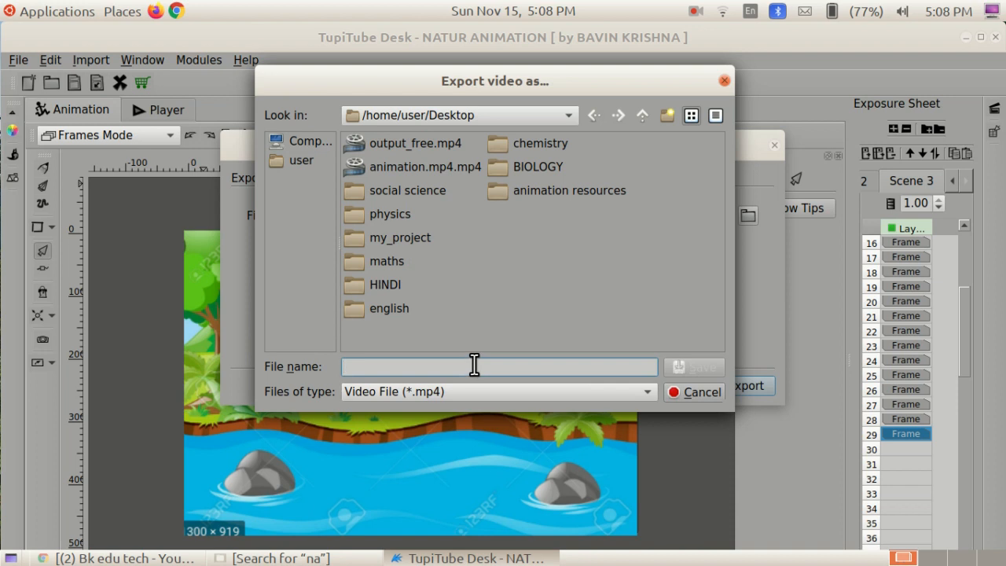
type("na")
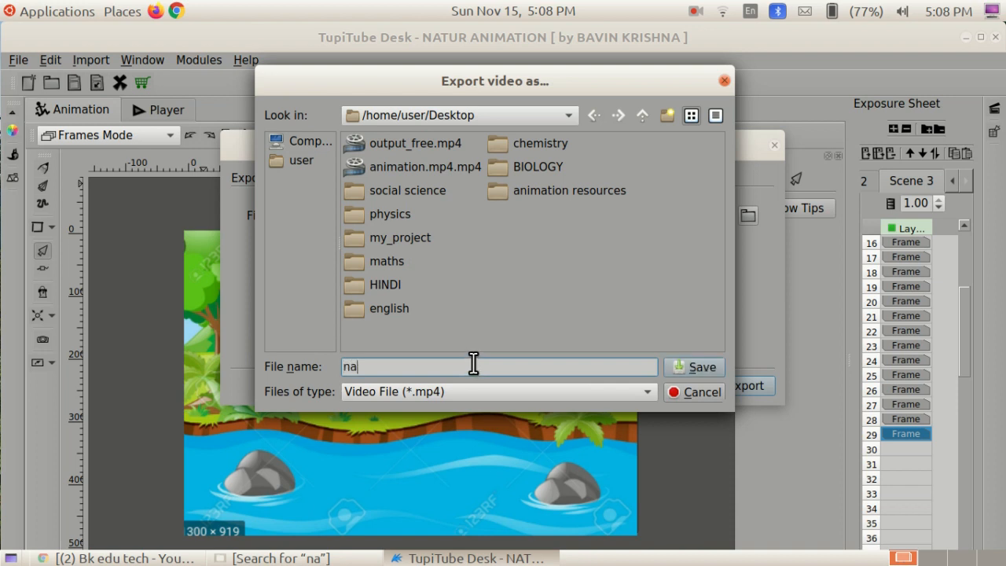
type("ture animatio")
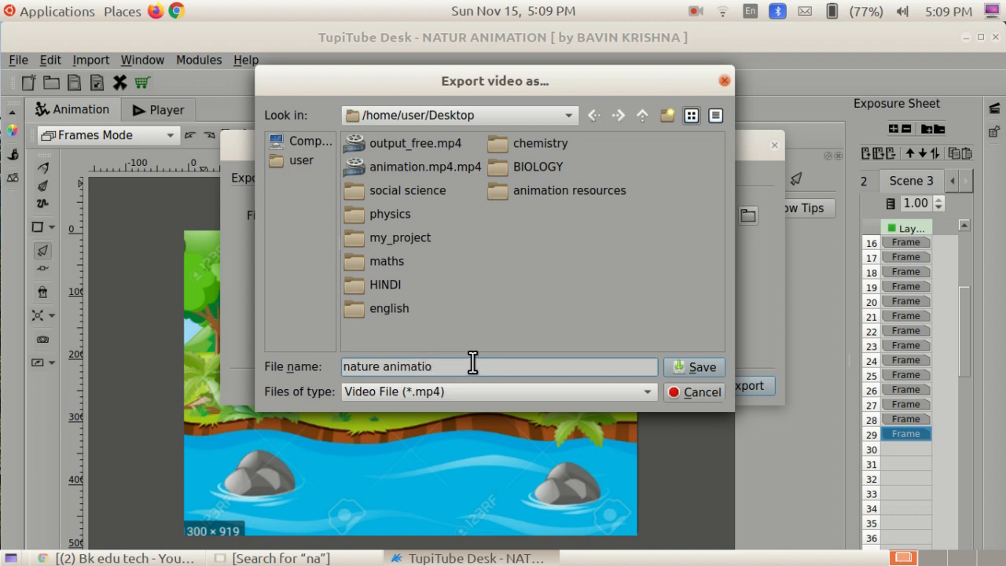
type("....")
left_click(702, 367)
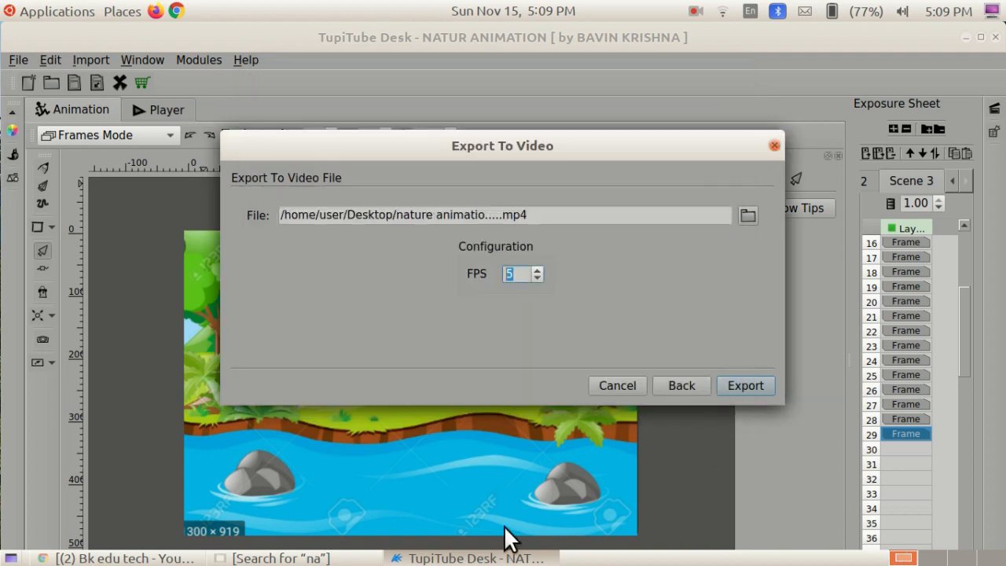
left_click(746, 383)
Step: Minimise TupiTube Desk and move the exported nature video file to an open area of the desktop
left_click(472, 559)
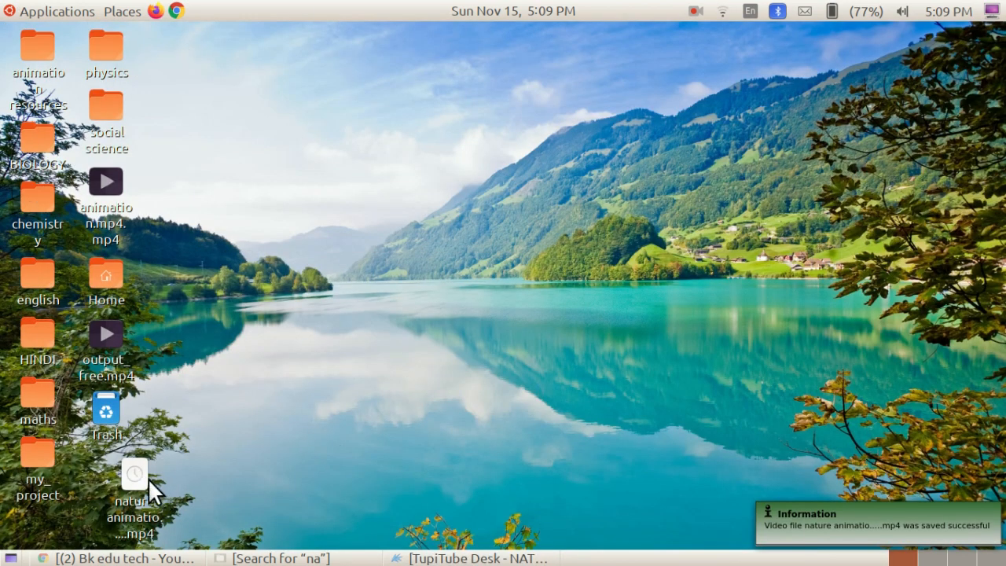
left_click_drag(137, 477, 179, 410)
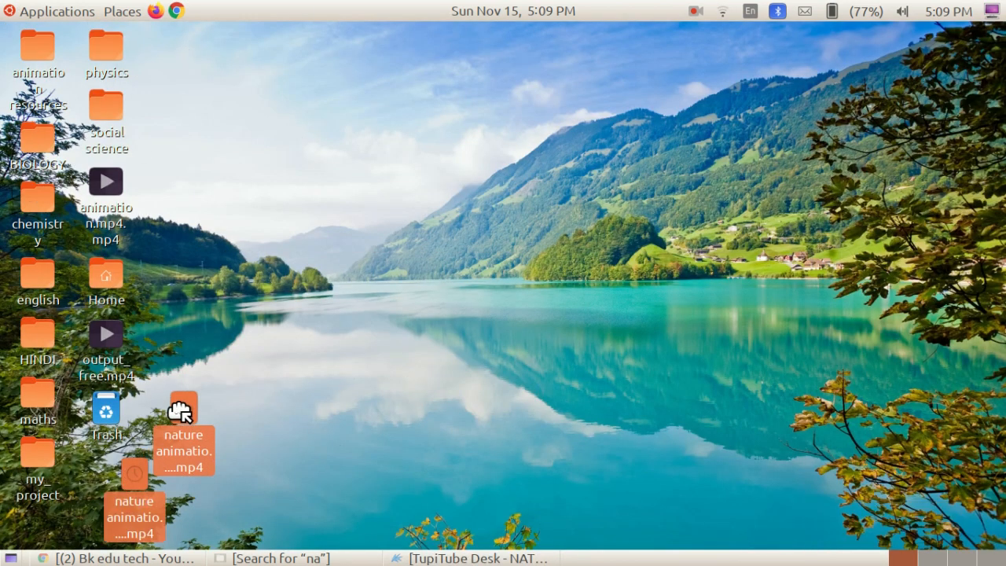
left_click(445, 450)
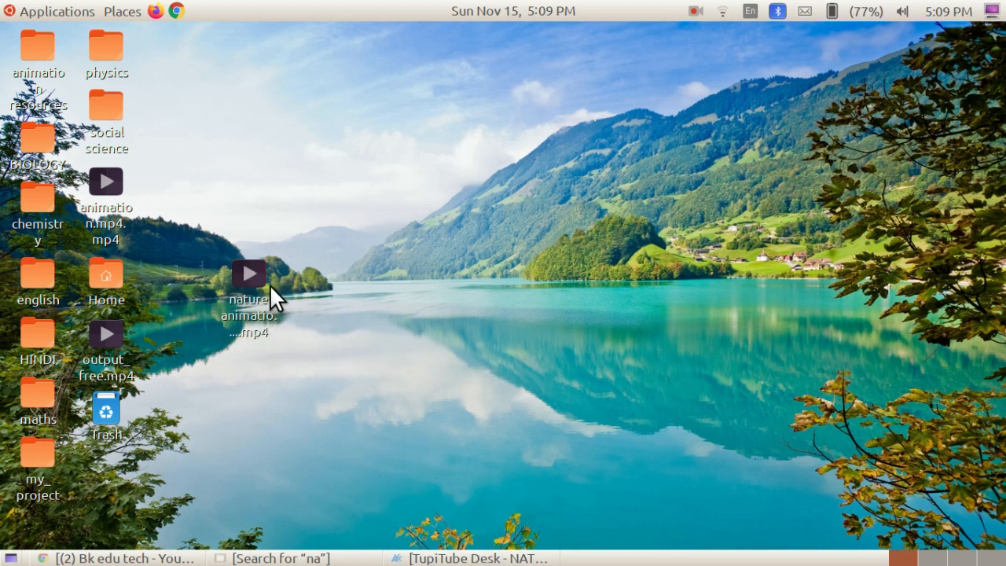
Step: Play the exported nature video from the desktop, view it in full screen, and close the video player
right_click(246, 263)
left_click(277, 264)
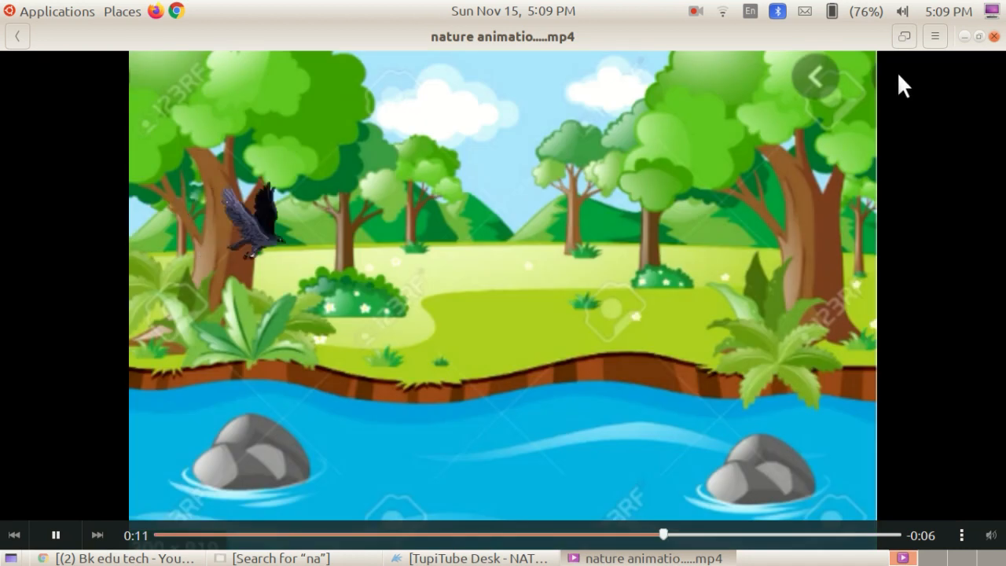
left_click(910, 35)
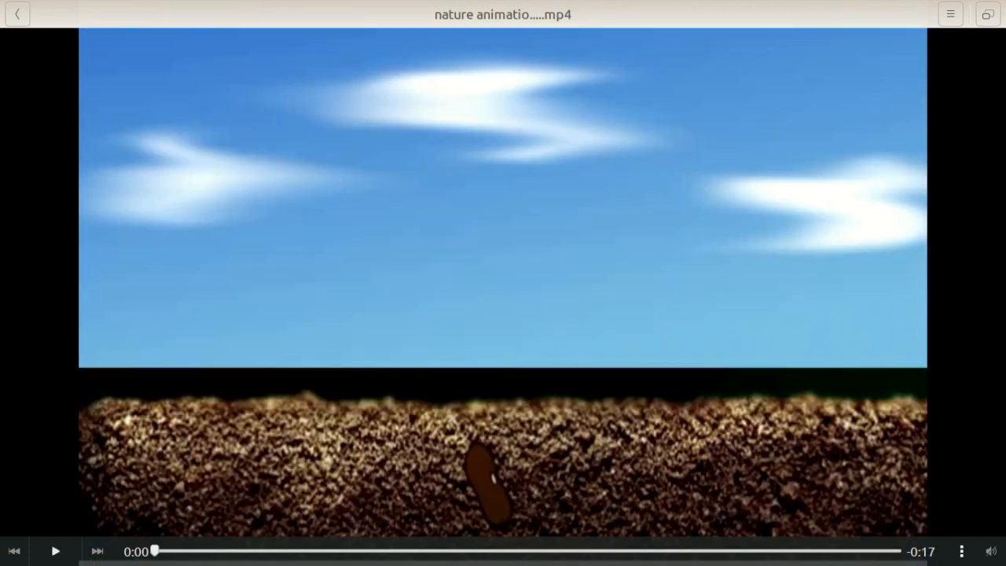
left_click(988, 14)
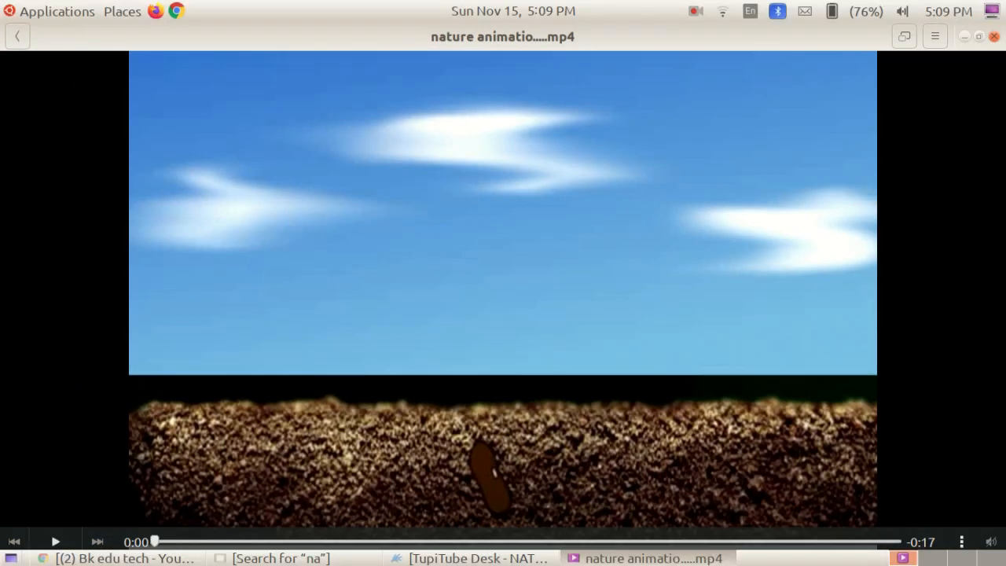
left_click(993, 35)
left_click(380, 404)
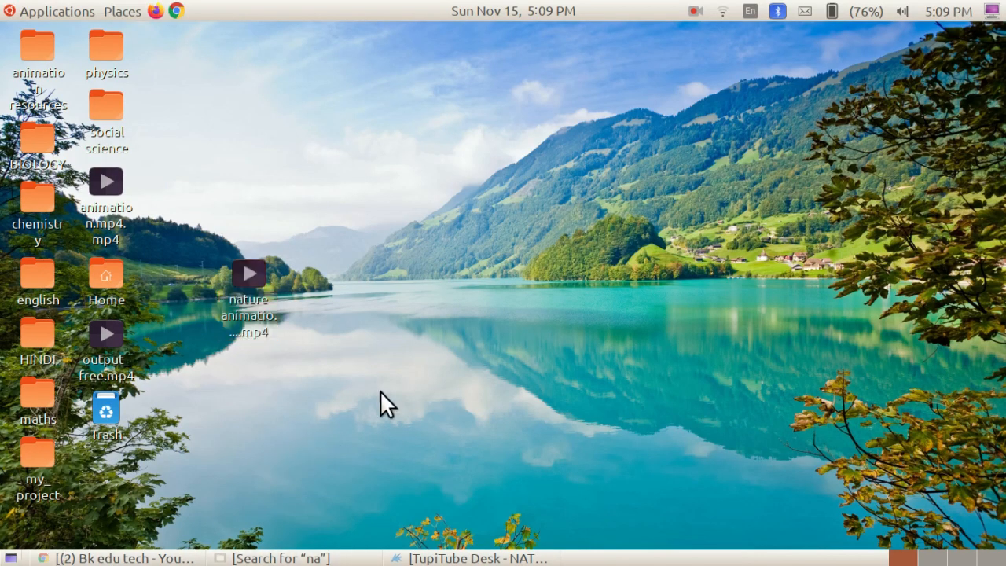
left_click(695, 11)
left_click(710, 55)
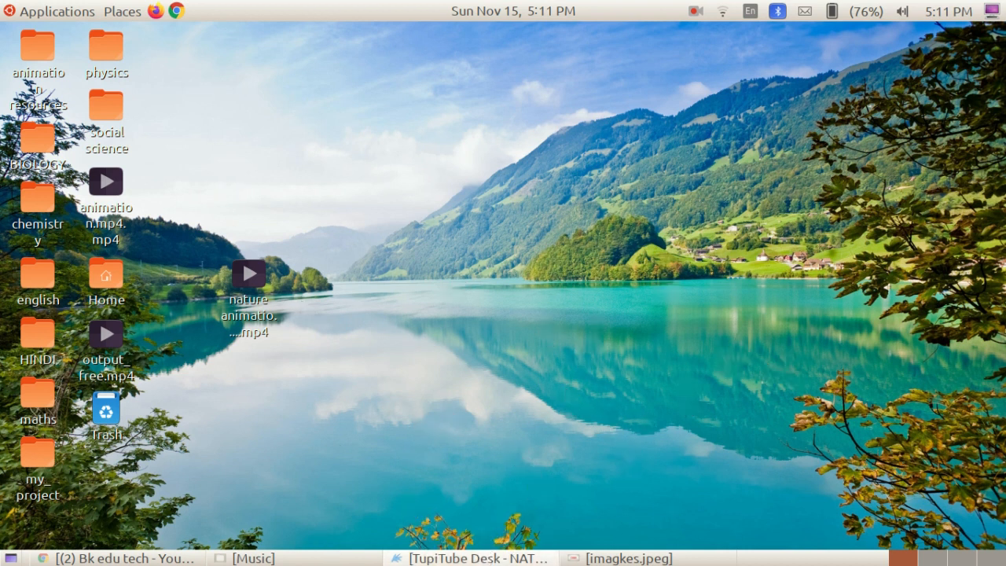
left_click(484, 557)
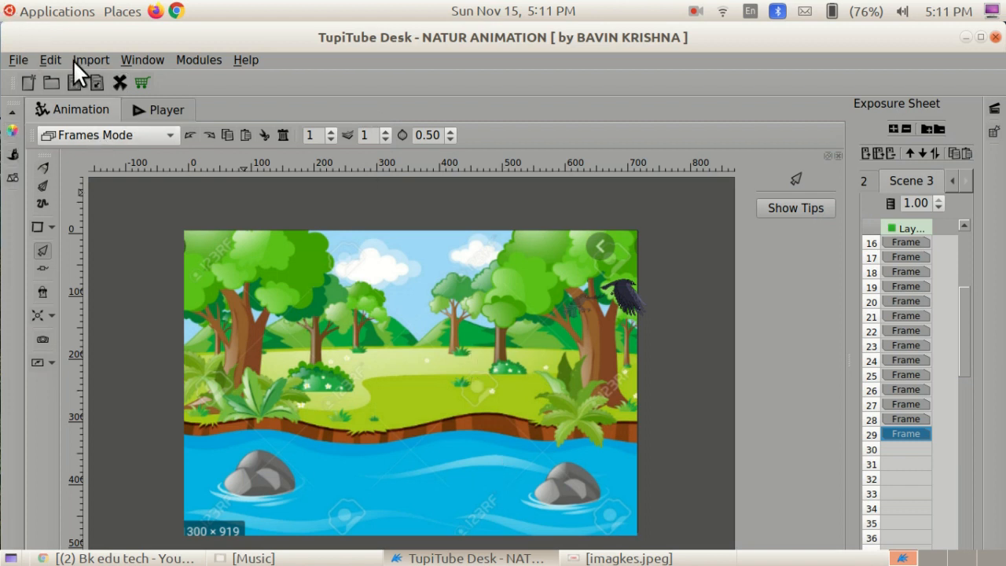
left_click(475, 558)
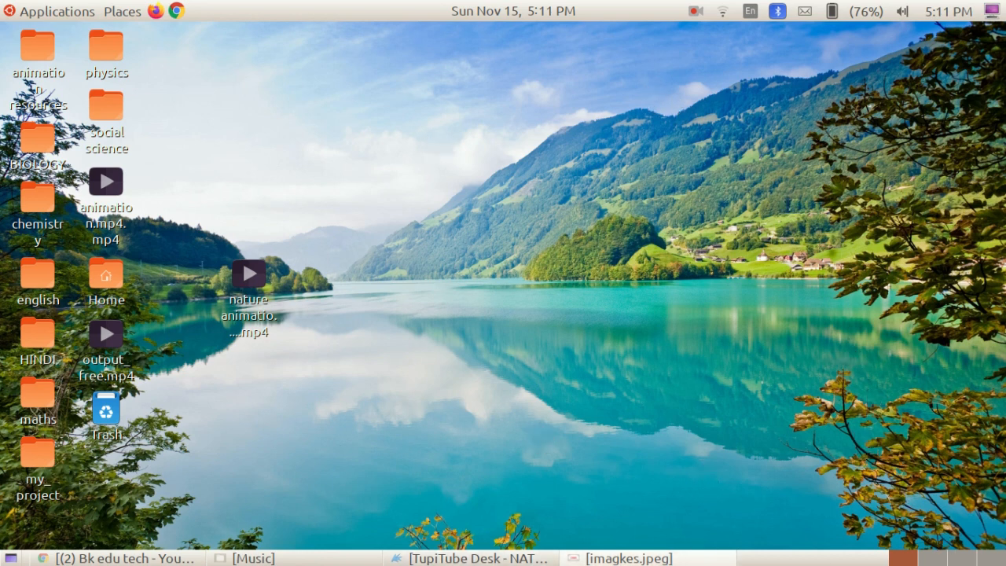
left_click(621, 558)
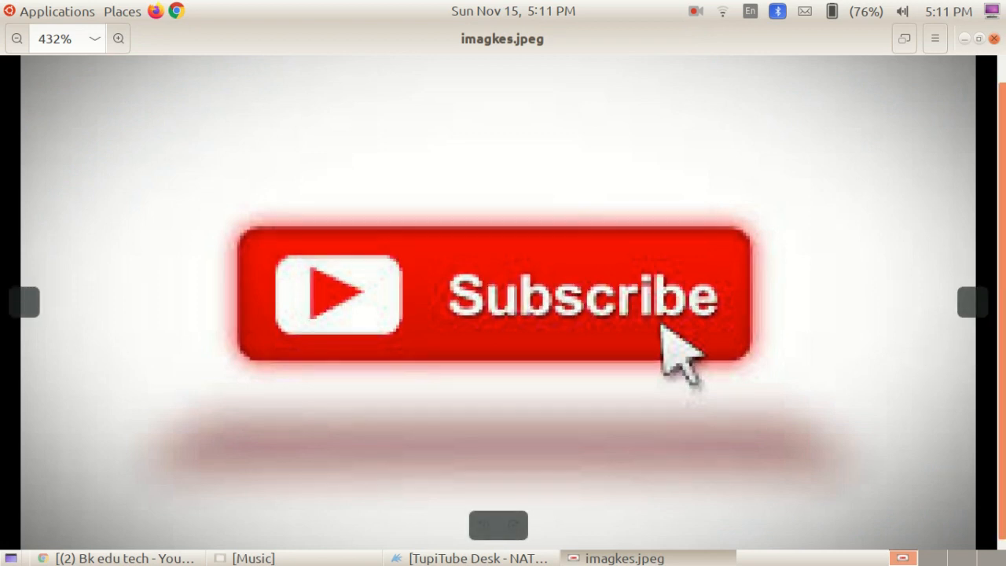
left_click(697, 11)
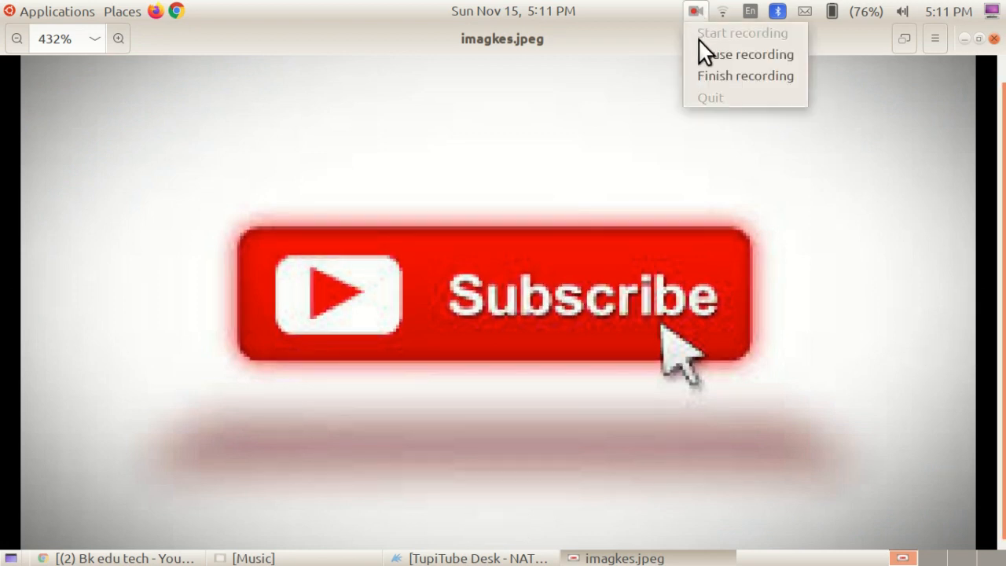